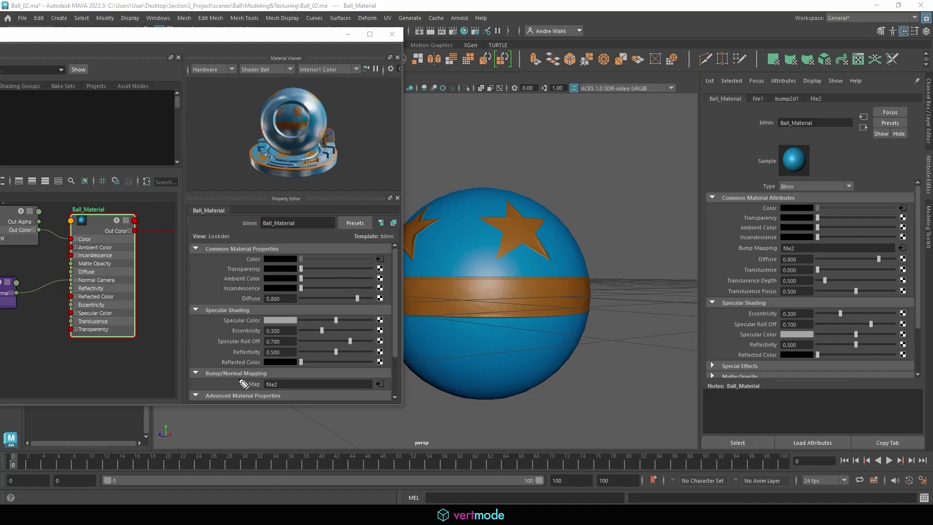
pyautogui.moveTo(238, 386)
pyautogui.mouseDown()
pyautogui.moveTo(303, 307)
pyautogui.moveTo(194, 311)
pyautogui.moveTo(217, 311)
pyautogui.mouseUp()
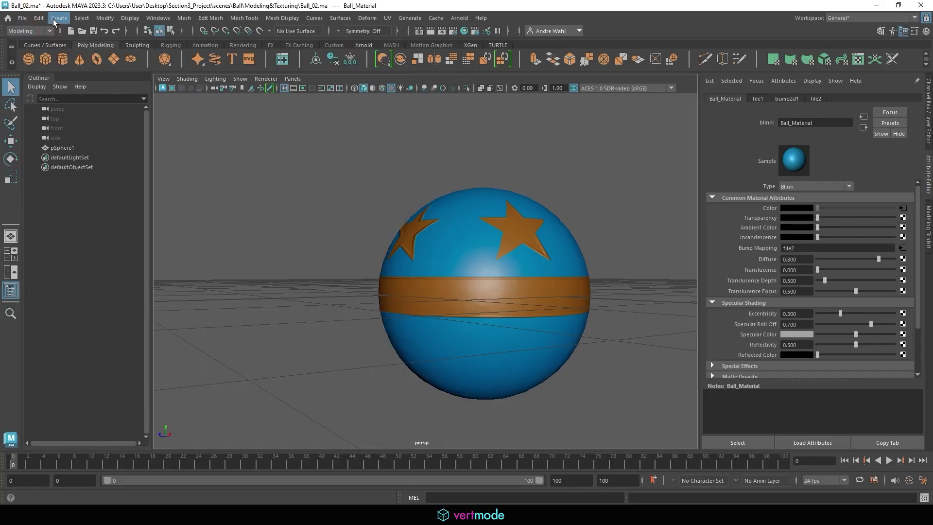
# - Create a directional light and move it up beside the ball, clear of the mesh
pyautogui.click(58, 18)
pyautogui.moveTo(78, 74)
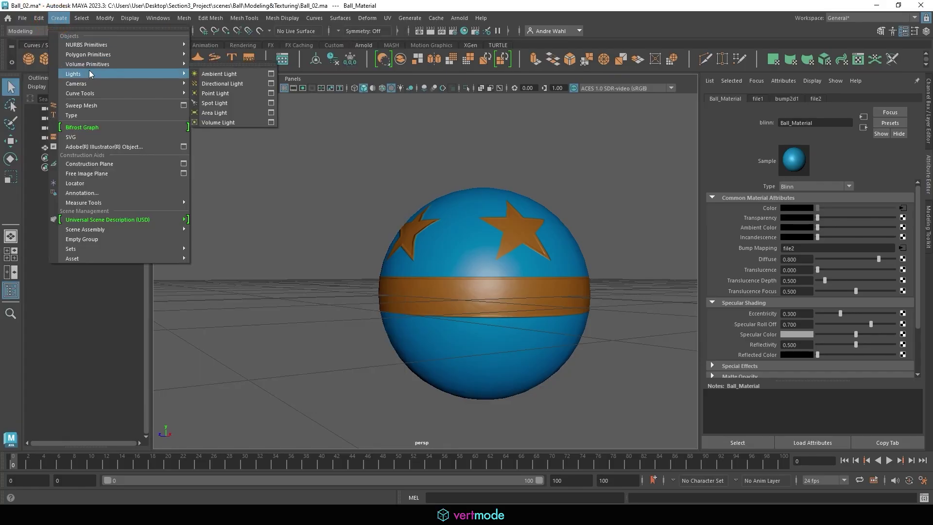
pyautogui.click(223, 83)
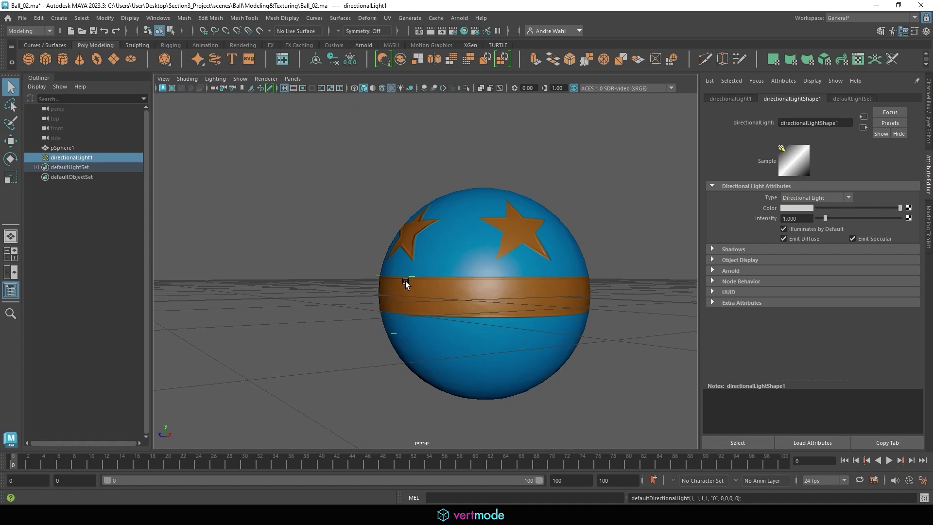
pyautogui.press('w')
pyautogui.moveTo(479, 289); pyautogui.dragTo(273, 227)
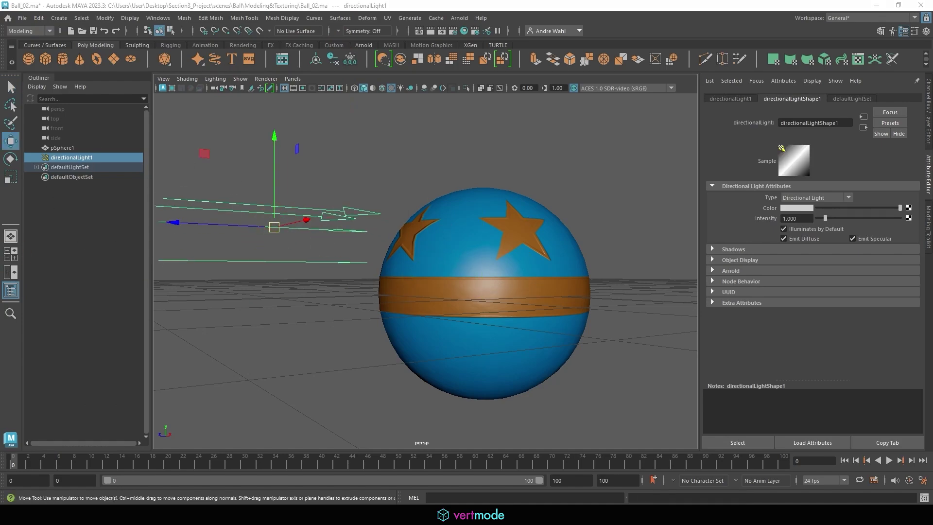
# - Deselect the light and switch the viewport to shading with all scene lights
pyautogui.moveTo(384, 161); pyautogui.dragTo(390, 197)
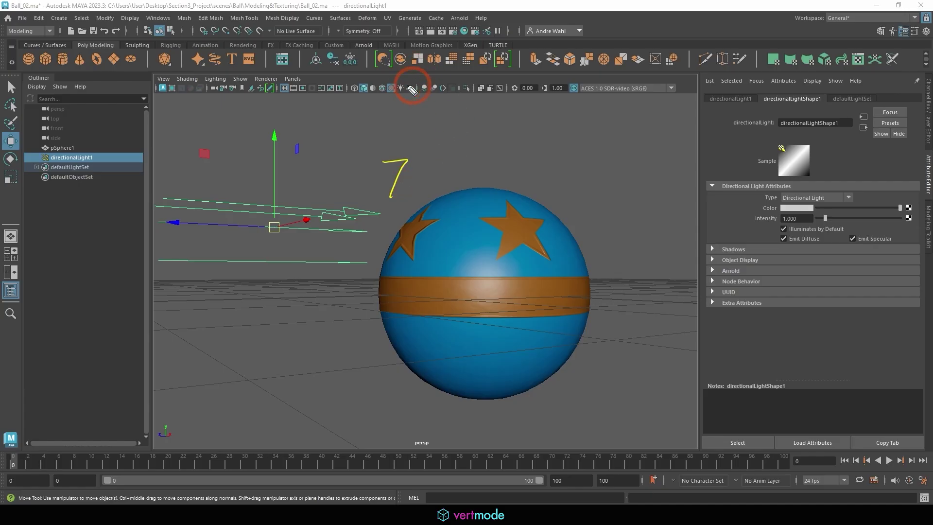
pyautogui.moveTo(398, 81); pyautogui.dragTo(395, 83)
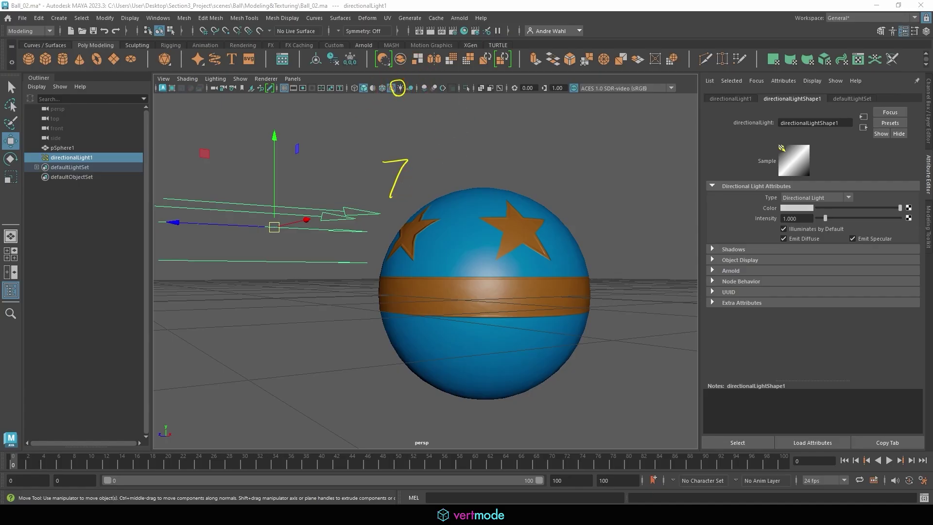
pyautogui.click(287, 283)
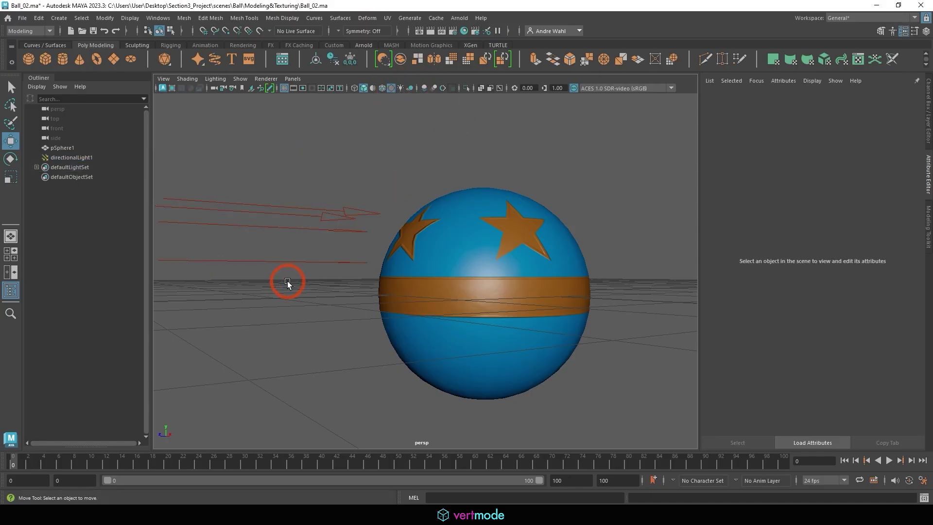
pyautogui.press('7')
# - Rotate the directional light so it shines diagonally down onto the ball, and deselect it
pyautogui.click(367, 216)
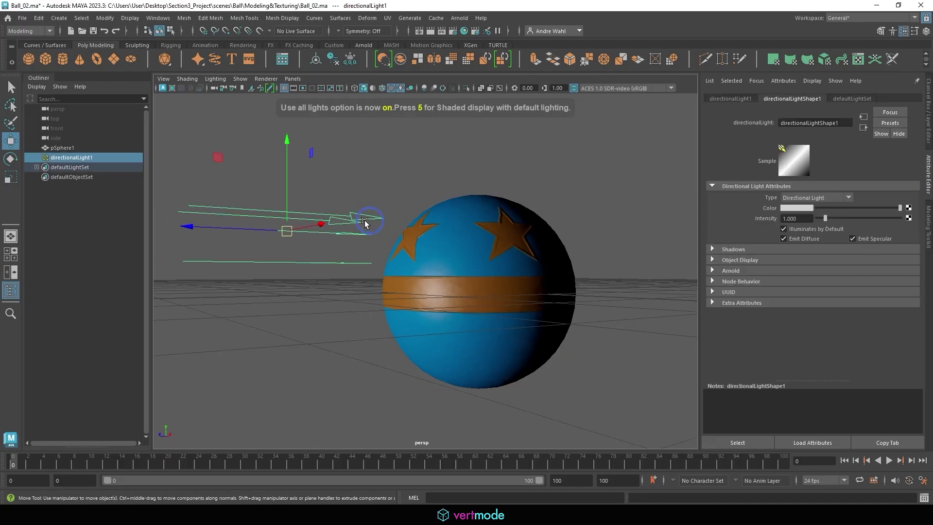
pyautogui.press('e')
pyautogui.moveTo(229, 286)
pyautogui.mouseDown()
pyautogui.moveTo(197, 198)
pyautogui.moveTo(235, 206)
pyautogui.moveTo(250, 188)
pyautogui.moveTo(218, 199)
pyautogui.moveTo(237, 245)
pyautogui.moveTo(242, 345)
pyautogui.moveTo(233, 298)
pyautogui.moveTo(254, 203)
pyautogui.moveTo(275, 193)
pyautogui.moveTo(240, 240)
pyautogui.moveTo(270, 325)
pyautogui.moveTo(244, 252)
pyautogui.moveTo(252, 204)
pyautogui.moveTo(268, 214)
pyautogui.moveTo(294, 340)
pyautogui.moveTo(250, 244)
pyautogui.moveTo(266, 191)
pyautogui.moveTo(261, 329)
pyautogui.moveTo(234, 203)
pyautogui.mouseUp()
pyautogui.click(583, 156)
pyautogui.keyDown('alt'); pyautogui.moveTo(583, 155); pyautogui.dragTo(335, 214); pyautogui.keyUp('alt')
pyautogui.click(335, 214)
pyautogui.moveTo(374, 177)
pyautogui.mouseDown()
pyautogui.moveTo(333, 171)
pyautogui.moveTo(348, 203)
pyautogui.moveTo(323, 194)
pyautogui.moveTo(299, 155)
pyautogui.moveTo(301, 171)
pyautogui.moveTo(335, 165)
pyautogui.moveTo(287, 164)
pyautogui.moveTo(302, 167)
pyautogui.mouseUp()
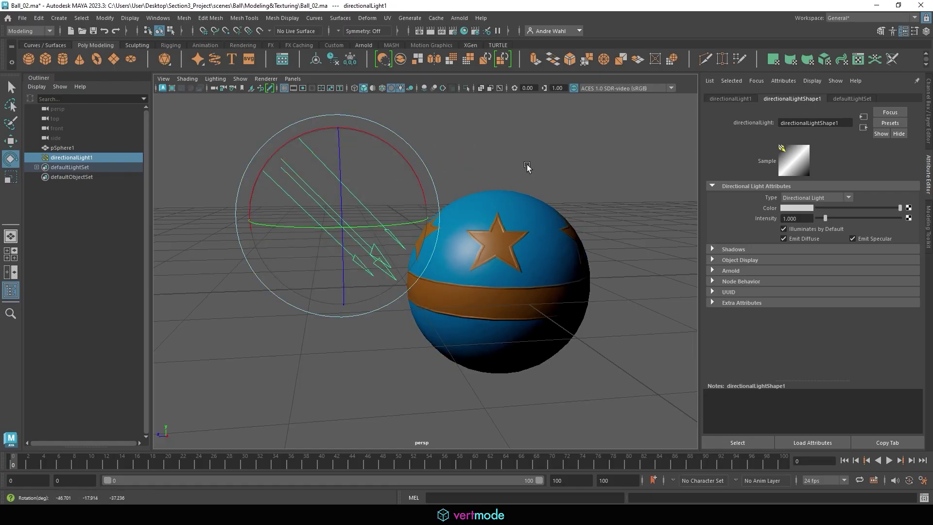
pyautogui.click(552, 218)
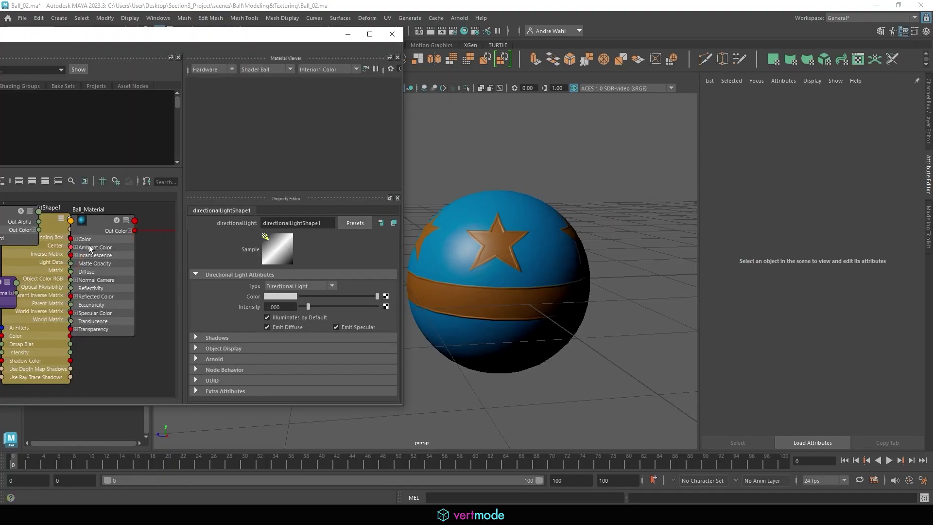
# - Move the directional light's node clear of the ball material network in Hypershade
pyautogui.moveTo(179, 39); pyautogui.dragTo(330, 27)
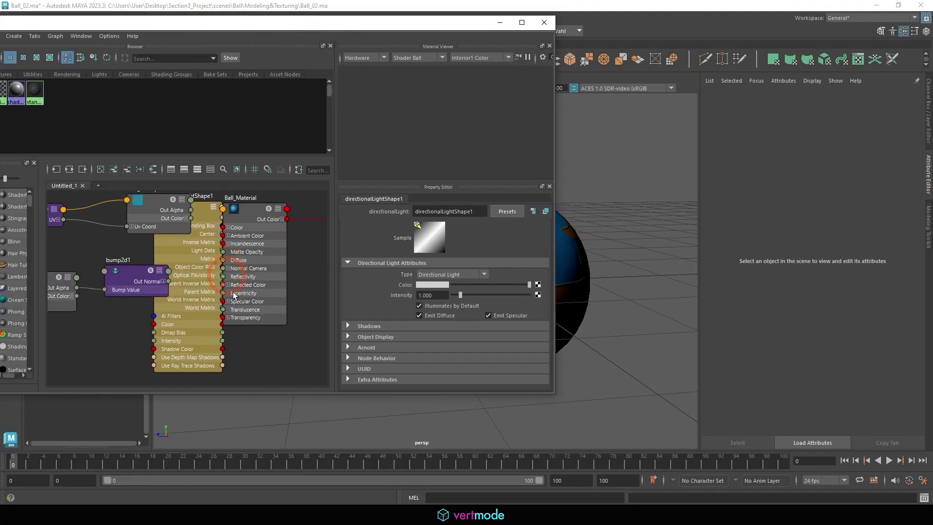
pyautogui.keyDown('alt'); pyautogui.moveTo(144, 255); pyautogui.dragTo(278, 221, button='right'); pyautogui.keyUp('alt')
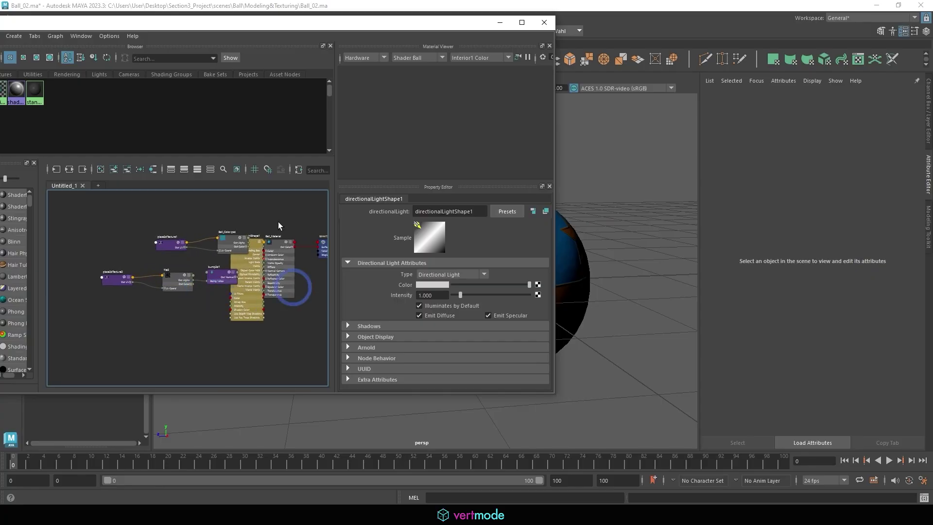
pyautogui.click(254, 318)
pyautogui.moveTo(253, 333); pyautogui.dragTo(81, 231)
# - Graph the input and output connections of Ball_Material in the Hypershade work area
pyautogui.moveTo(190, 24); pyautogui.dragTo(326, 46)
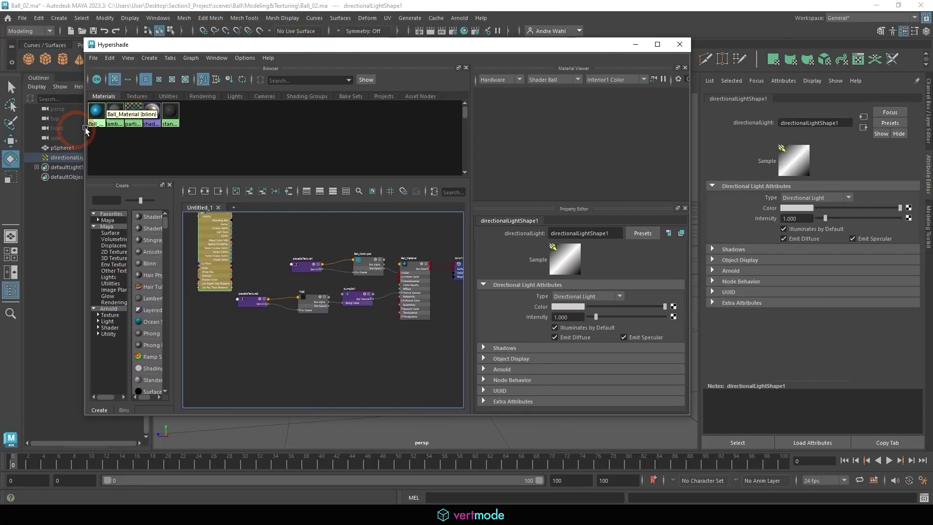
pyautogui.click(100, 114)
pyautogui.click(204, 191)
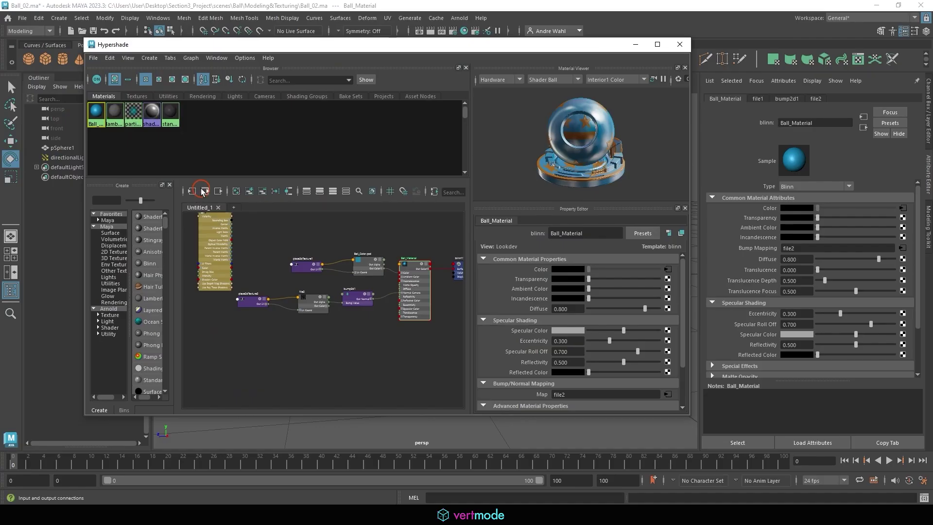
pyautogui.click(310, 249)
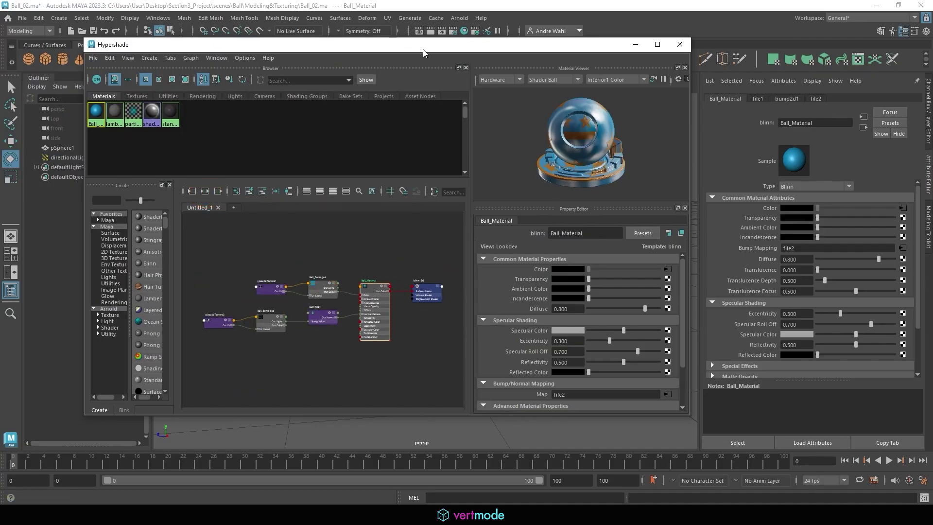
# - With the ball visible beside Hypershade, lower Ball_Material's specular color to black and raise it to full white
pyautogui.moveTo(421, 48); pyautogui.dragTo(121, 36)
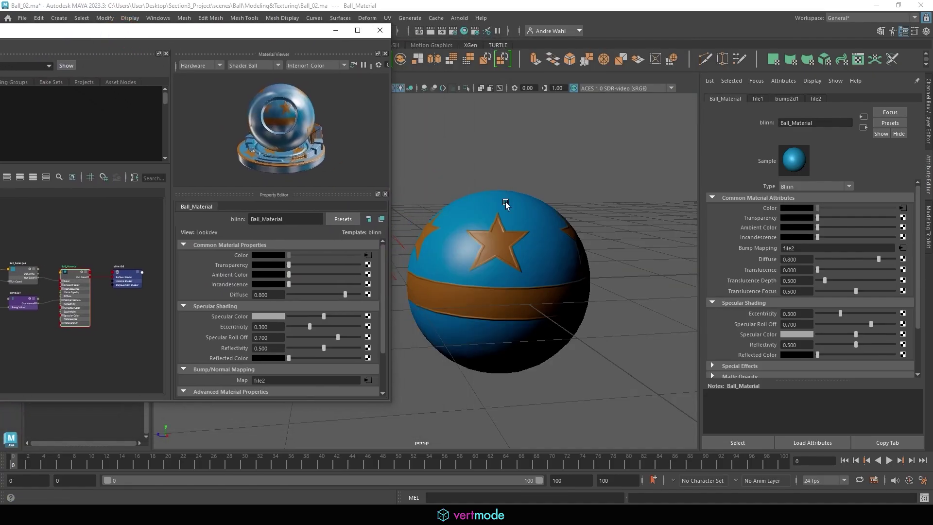
pyautogui.keyDown('alt'); pyautogui.moveTo(505, 202); pyautogui.dragTo(535, 168); pyautogui.keyUp('alt')
pyautogui.keyDown('alt'); pyautogui.moveTo(535, 168); pyautogui.dragTo(603, 200, button='right'); pyautogui.keyUp('alt')
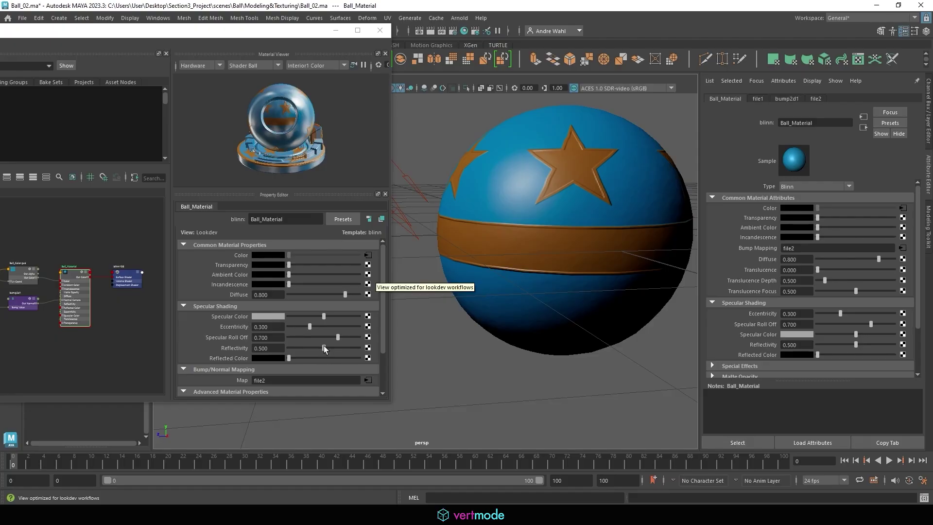
pyautogui.moveTo(324, 316); pyautogui.dragTo(273, 317)
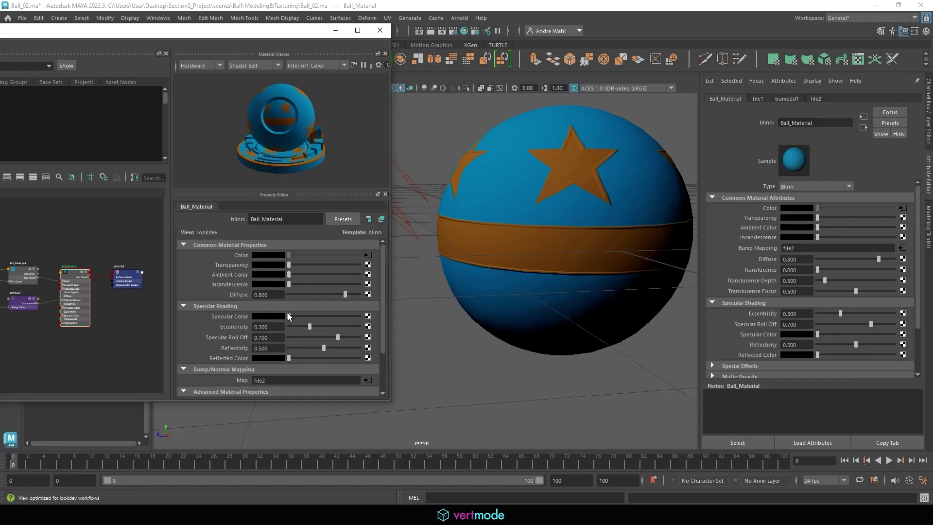
pyautogui.moveTo(288, 316); pyautogui.dragTo(362, 316)
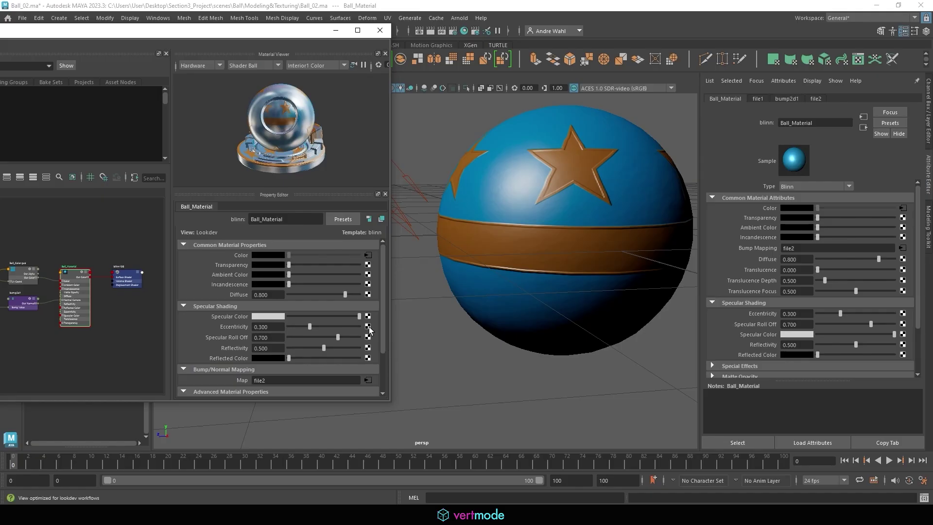
# - Try orange and yellow tints for Ball_Material's specular color and inspect the highlight on the ball
pyautogui.click(273, 317)
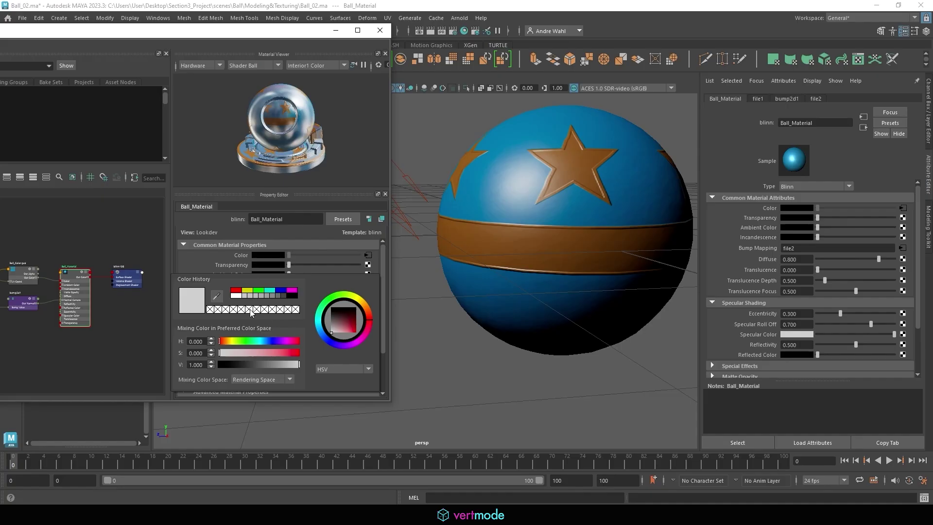
pyautogui.moveTo(337, 332); pyautogui.dragTo(372, 311)
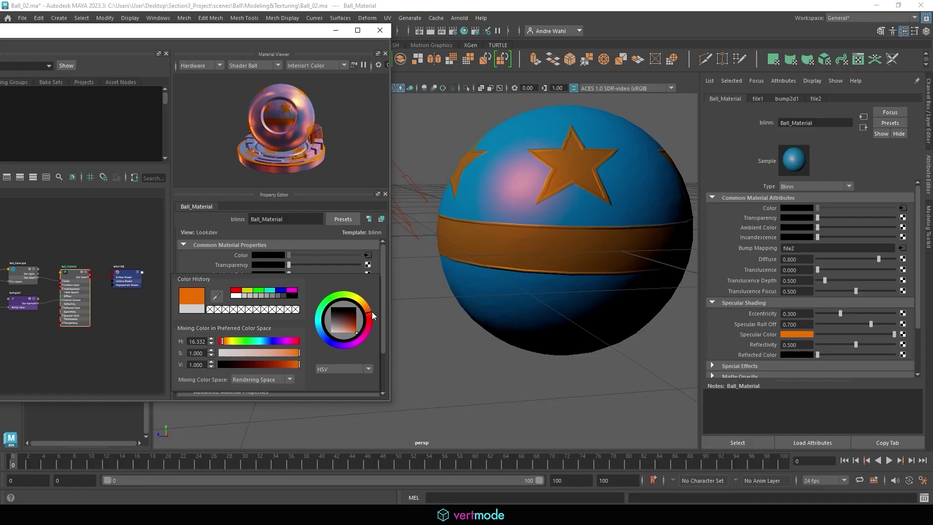
pyautogui.moveTo(369, 308); pyautogui.dragTo(362, 305)
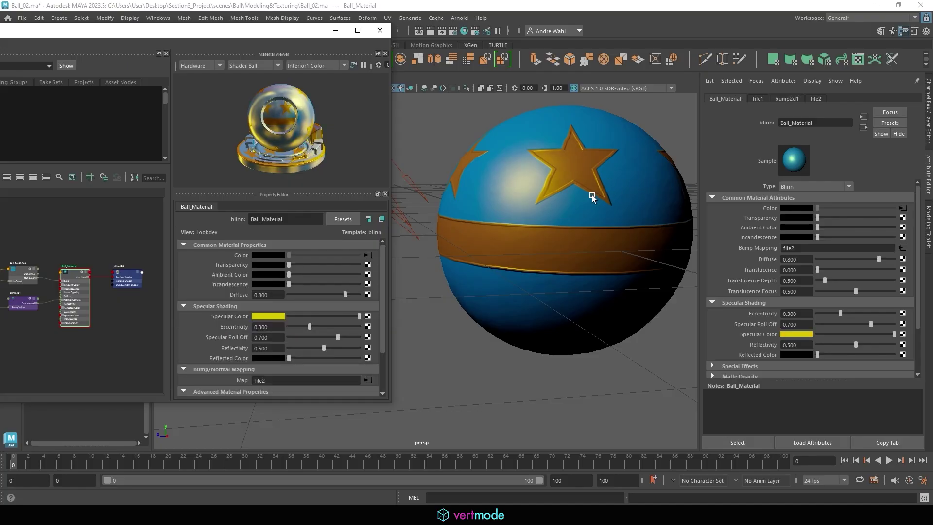
pyautogui.keyDown('alt'); pyautogui.moveTo(591, 194); pyautogui.dragTo(527, 260); pyautogui.keyUp('alt')
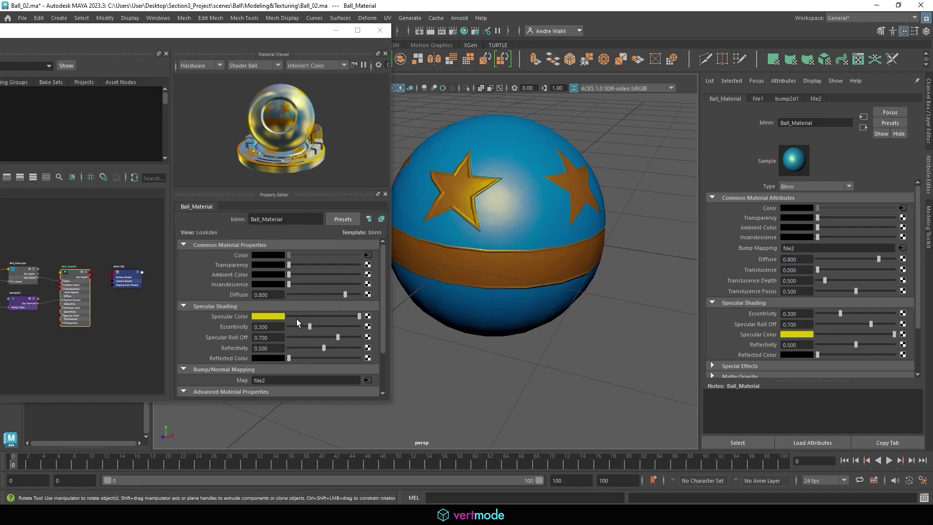
# - Shift Ball_Material's specular color through yellow-green to cyan blue and inspect the highlight on the ball
pyautogui.click(261, 317)
pyautogui.click(316, 339)
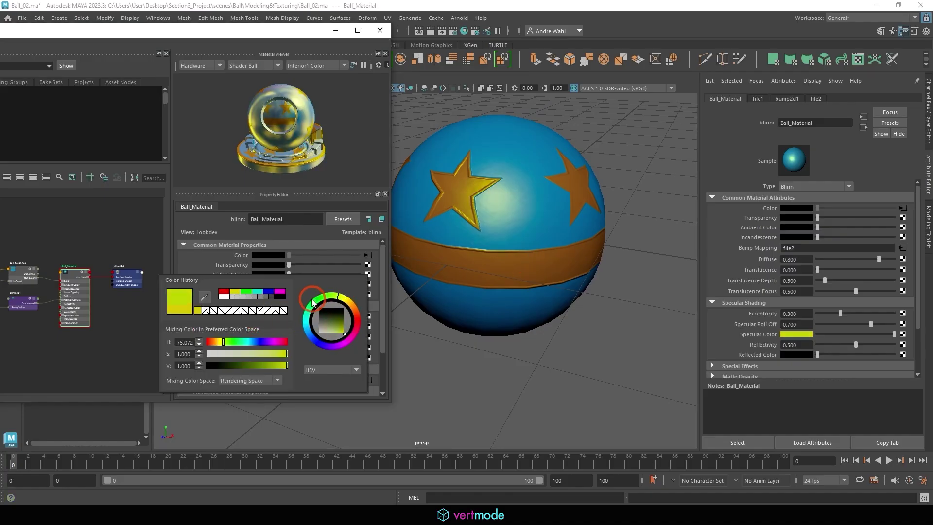
pyautogui.moveTo(316, 339); pyautogui.dragTo(308, 335)
pyautogui.keyDown('alt'); pyautogui.moveTo(422, 296); pyautogui.dragTo(490, 261); pyautogui.keyUp('alt')
# - Return Ball_Material's specular color to neutral white with saturation 0 and value 1
pyautogui.click(281, 317)
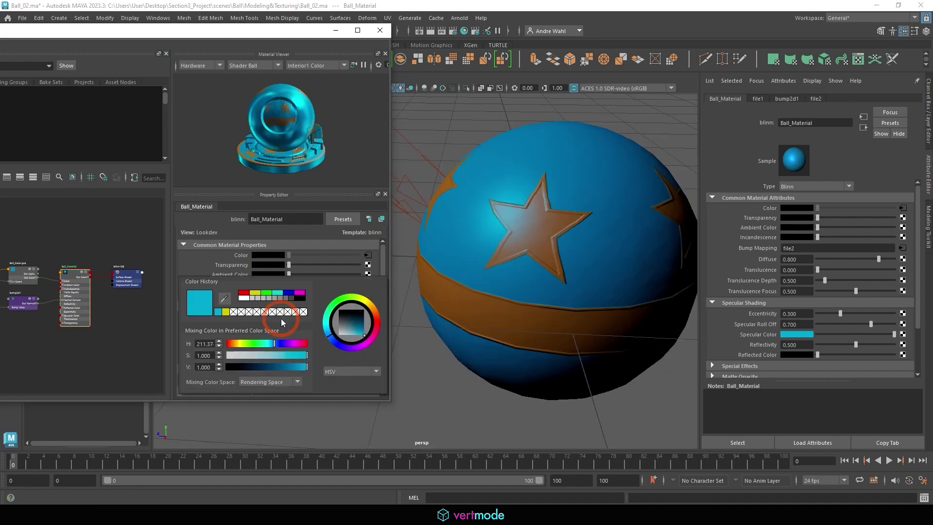
pyautogui.moveTo(348, 336); pyautogui.dragTo(343, 338)
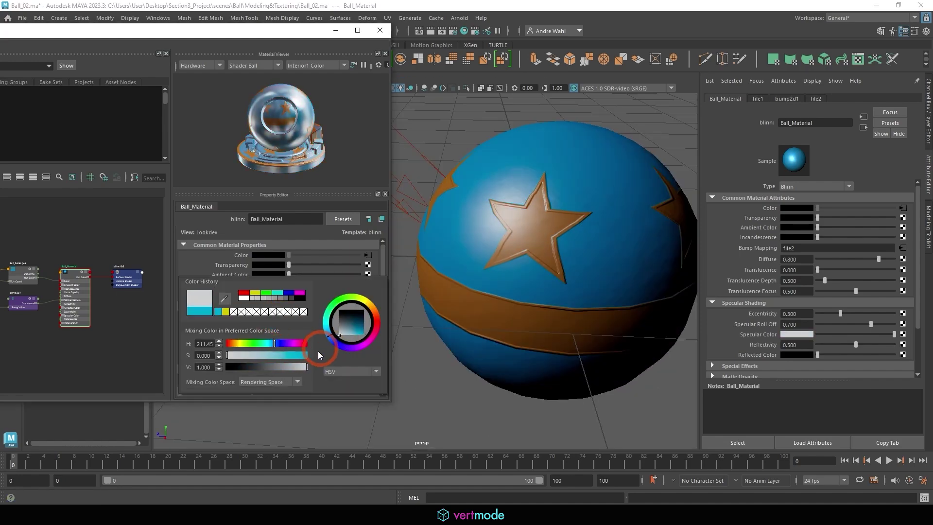
pyautogui.click(293, 367)
pyautogui.moveTo(306, 373); pyautogui.dragTo(334, 370)
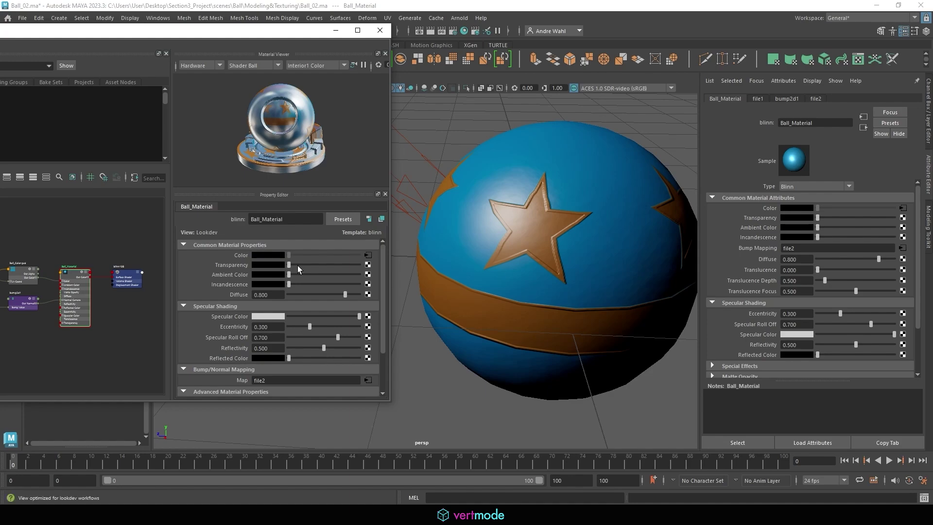
# - Try eccentricity values of 0.035, 0.685 and 0.098 on Ball_Material and compare the highlight on the ball
pyautogui.moveTo(311, 325); pyautogui.dragTo(291, 319)
pyautogui.keyDown('alt'); pyautogui.moveTo(593, 264); pyautogui.dragTo(624, 263); pyautogui.keyUp('alt')
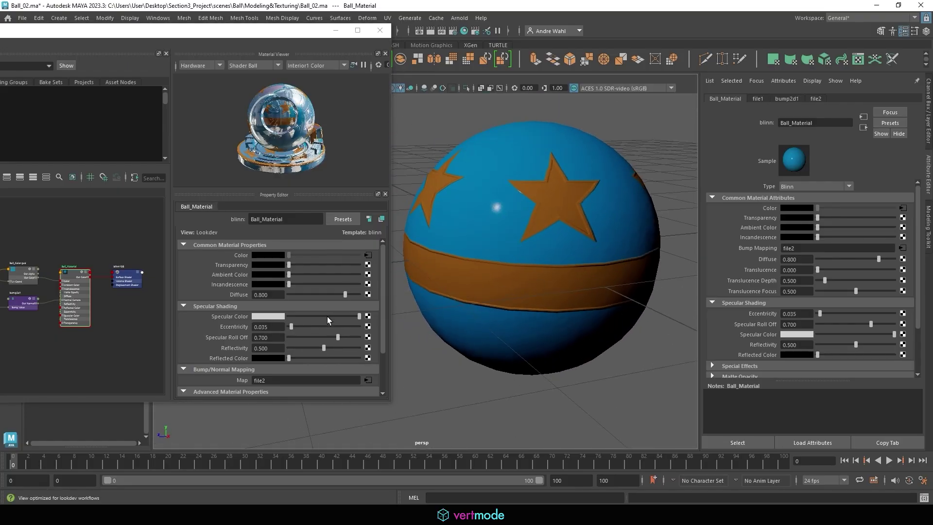
pyautogui.moveTo(291, 326); pyautogui.dragTo(337, 330)
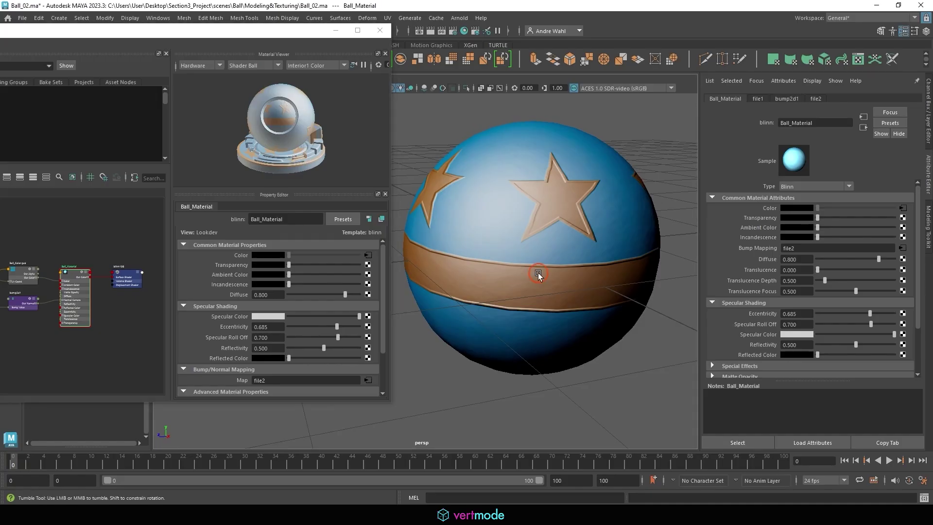
pyautogui.keyDown('alt'); pyautogui.moveTo(537, 273); pyautogui.dragTo(559, 272); pyautogui.keyUp('alt')
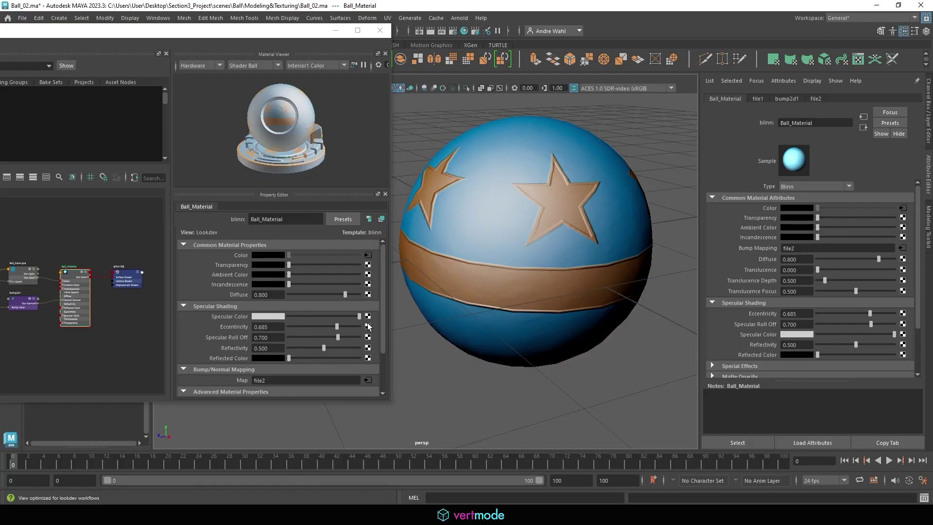
pyautogui.moveTo(336, 326); pyautogui.dragTo(294, 327)
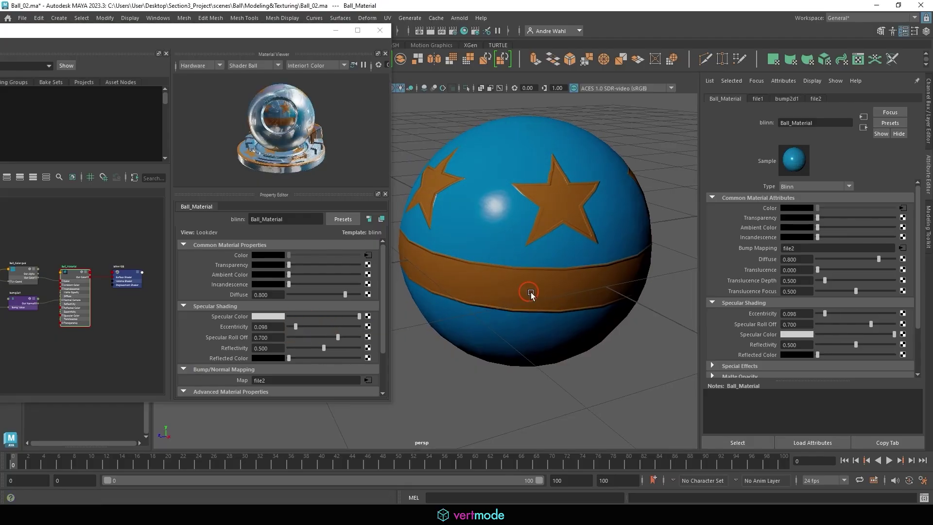
pyautogui.moveTo(530, 292)
pyautogui.keyDown('alt'); pyautogui.mouseDown()
pyautogui.moveTo(565, 301)
pyautogui.moveTo(540, 291)
pyautogui.moveTo(508, 305)
pyautogui.moveTo(526, 313)
pyautogui.moveTo(514, 276)
pyautogui.moveTo(495, 287)
pyautogui.moveTo(501, 311)
pyautogui.moveTo(537, 306)
pyautogui.moveTo(516, 304)
pyautogui.moveTo(535, 296)
pyautogui.moveTo(519, 296)
pyautogui.moveTo(551, 301)
pyautogui.moveTo(505, 273)
pyautogui.moveTo(505, 291)
pyautogui.moveTo(546, 308)
pyautogui.moveTo(572, 297)
pyautogui.moveTo(546, 294)
pyautogui.moveTo(531, 307)
pyautogui.moveTo(545, 296)
pyautogui.mouseUp(); pyautogui.keyUp('alt')
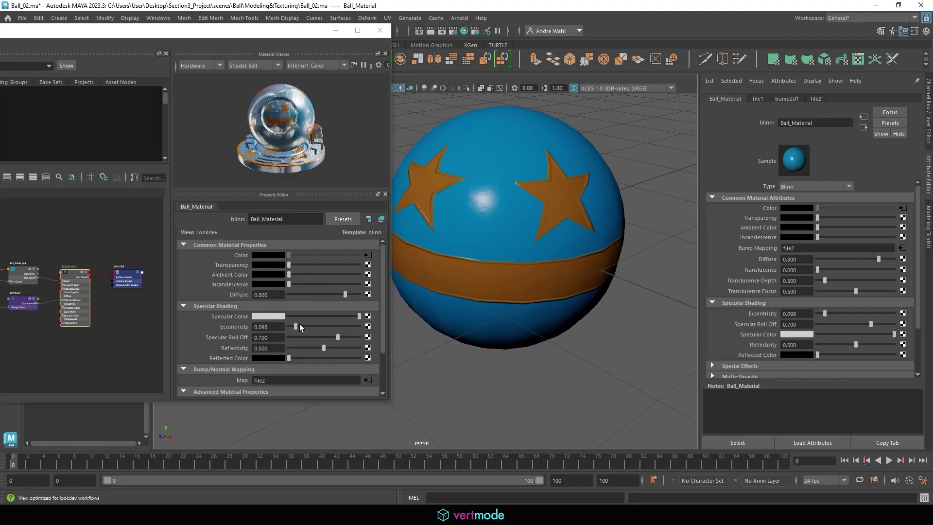
# - Try a matte look on Ball_Material with eccentricity 0.923 and a dark grey specular color
pyautogui.moveTo(300, 325)
pyautogui.mouseDown()
pyautogui.moveTo(352, 329)
pyautogui.moveTo(358, 315)
pyautogui.moveTo(302, 307)
pyautogui.mouseUp()
pyautogui.moveTo(558, 287)
pyautogui.keyDown('alt'); pyautogui.mouseDown()
pyautogui.moveTo(579, 266)
pyautogui.moveTo(542, 291)
pyautogui.moveTo(543, 321)
pyautogui.moveTo(542, 270)
pyautogui.moveTo(546, 307)
pyautogui.moveTo(546, 299)
pyautogui.mouseUp(); pyautogui.keyUp('alt')
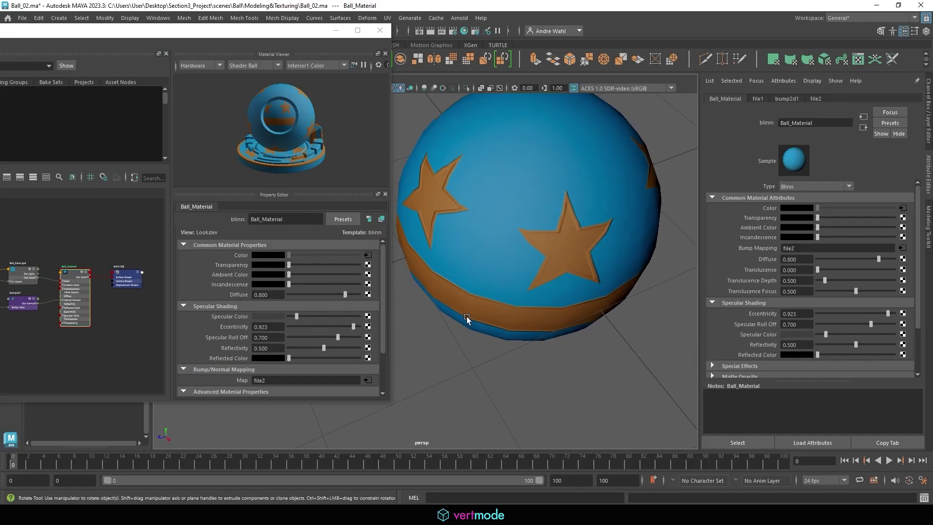
# - Set Ball_Material's eccentricity to 0.301 and its specular color to full white, and check the ball's highlight
pyautogui.moveTo(315, 315)
pyautogui.mouseDown()
pyautogui.moveTo(345, 315)
pyautogui.moveTo(308, 325)
pyautogui.moveTo(327, 336)
pyautogui.moveTo(308, 322)
pyautogui.mouseUp()
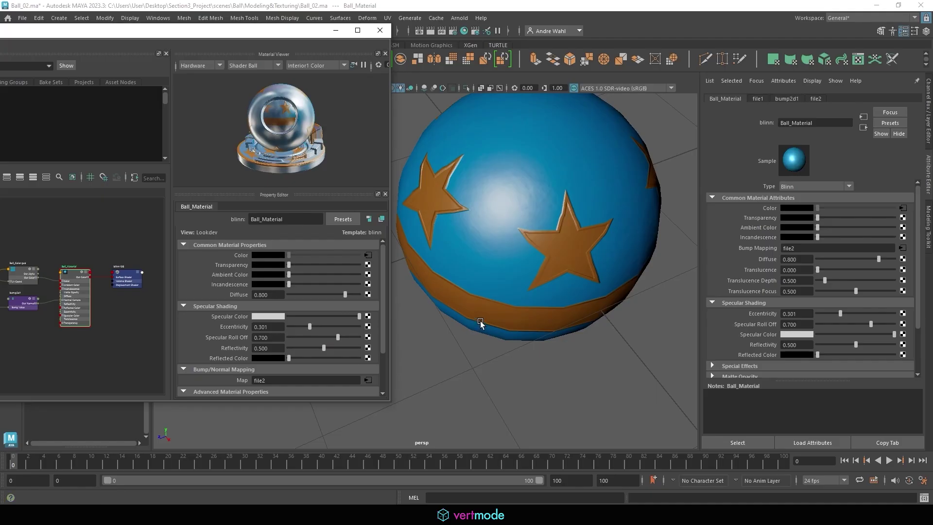
pyautogui.keyDown('alt'); pyautogui.moveTo(480, 320); pyautogui.dragTo(485, 305); pyautogui.keyUp('alt')
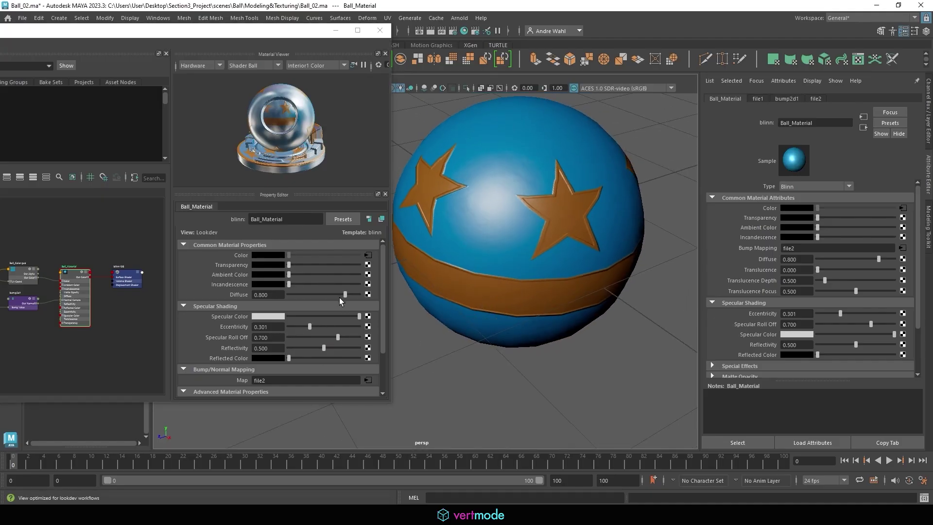
# - Try a diffuse value of 0 on Ball_Material, then undo the change
pyautogui.moveTo(339, 297); pyautogui.dragTo(280, 295)
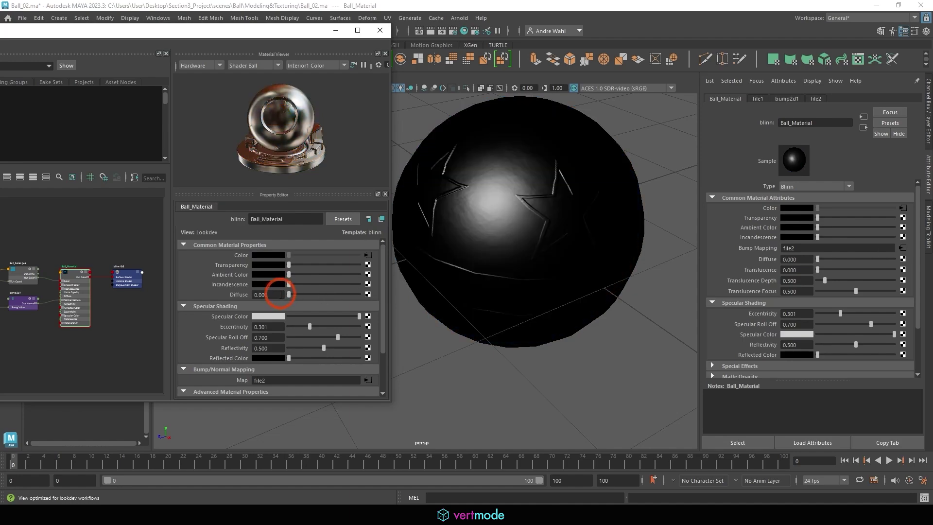
pyautogui.click(178, 290)
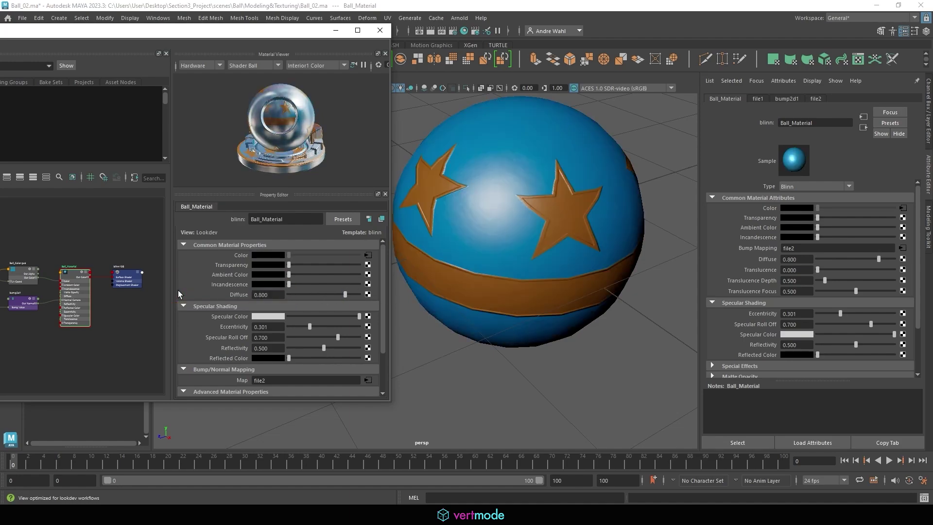
# - Set Ball_Material's specular roll off to 0.8
pyautogui.moveTo(337, 338)
pyautogui.mouseDown()
pyautogui.moveTo(379, 340)
pyautogui.moveTo(281, 342)
pyautogui.moveTo(388, 339)
pyautogui.moveTo(342, 337)
pyautogui.mouseUp()
pyautogui.click(98, 335)
pyautogui.write('0.8')
pyautogui.press('Return')
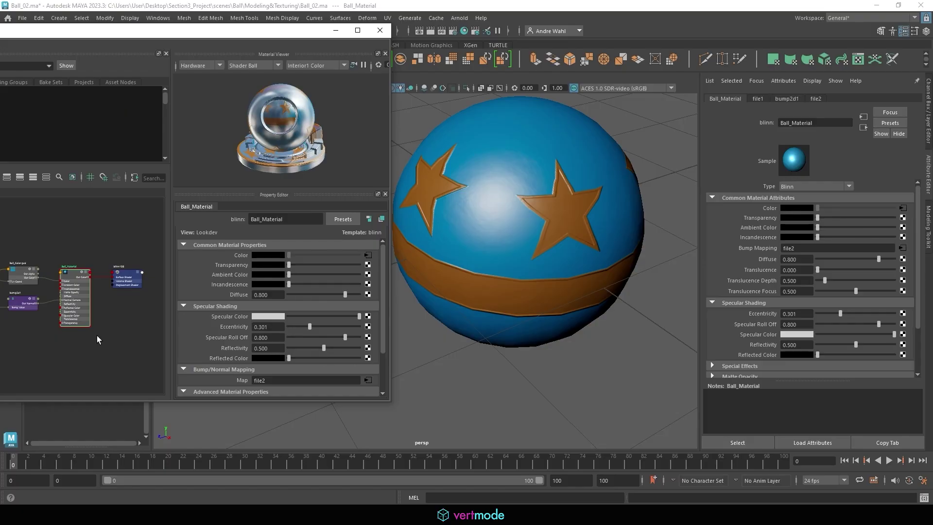
# - Inspect the ball's highlight from several angles and try a darker specular color on Ball_Material, then undo it
pyautogui.keyDown('alt'); pyautogui.moveTo(595, 298); pyautogui.dragTo(570, 249); pyautogui.keyUp('alt')
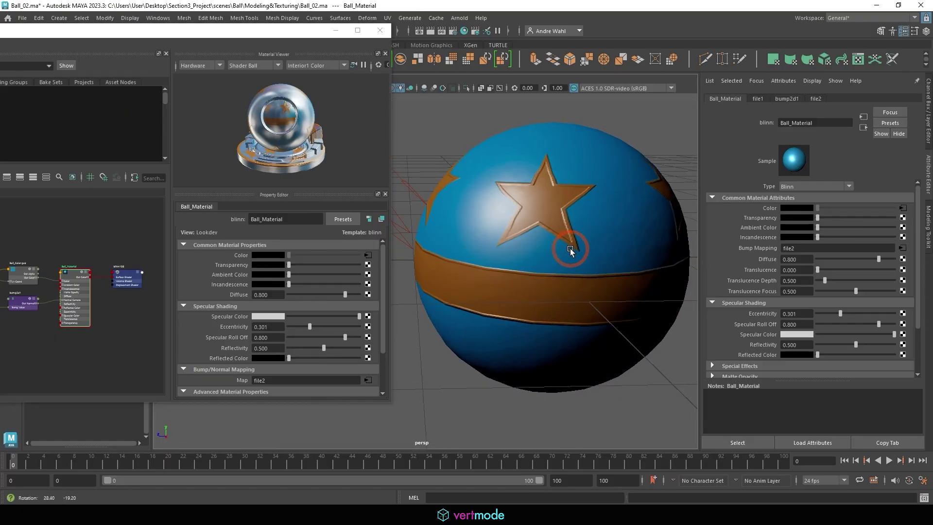
pyautogui.keyDown('alt'); pyautogui.moveTo(527, 287); pyautogui.dragTo(527, 264); pyautogui.keyUp('alt')
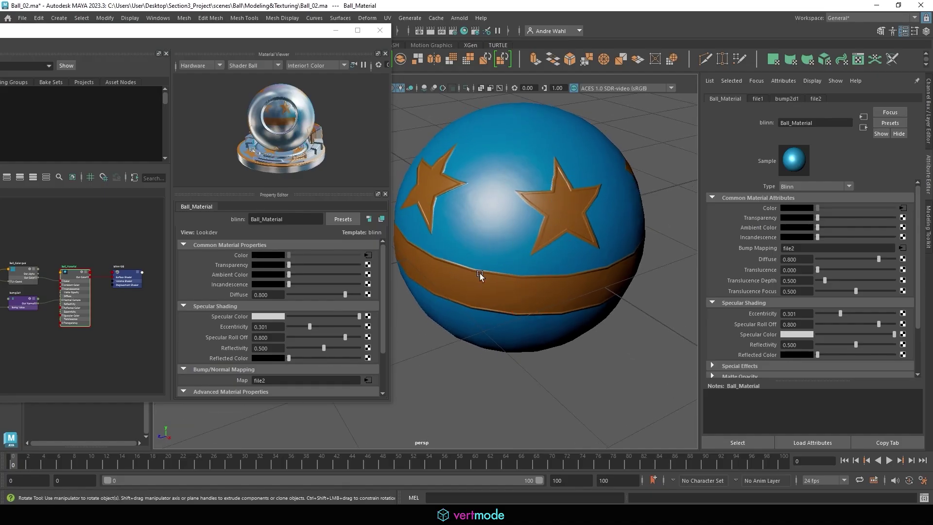
pyautogui.keyDown('alt'); pyautogui.moveTo(564, 227); pyautogui.dragTo(522, 222); pyautogui.keyUp('alt')
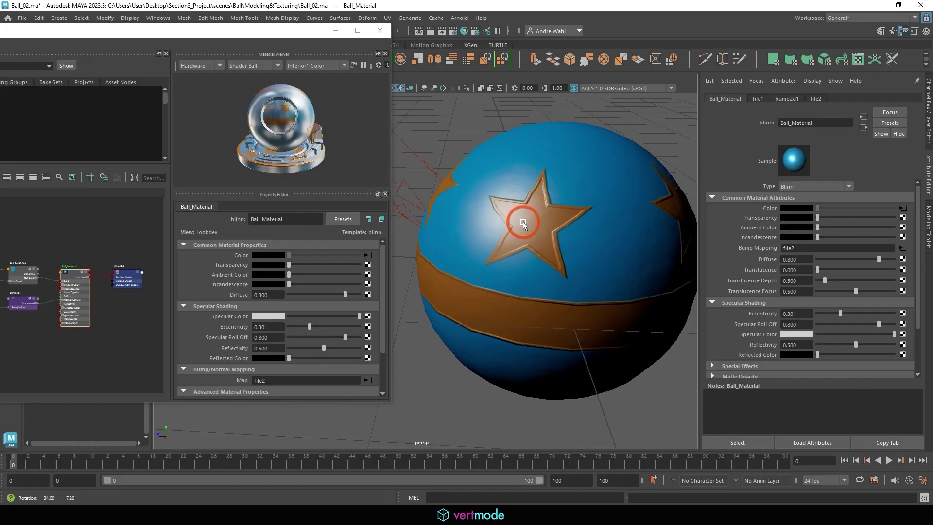
pyautogui.moveTo(338, 317); pyautogui.dragTo(320, 316)
pyautogui.moveTo(549, 265)
pyautogui.keyDown('alt'); pyautogui.mouseDown()
pyautogui.moveTo(595, 270)
pyautogui.moveTo(559, 272)
pyautogui.mouseUp(); pyautogui.keyUp('alt')
pyautogui.click(386, 299)
pyautogui.hotkey('ctrl', 'z')
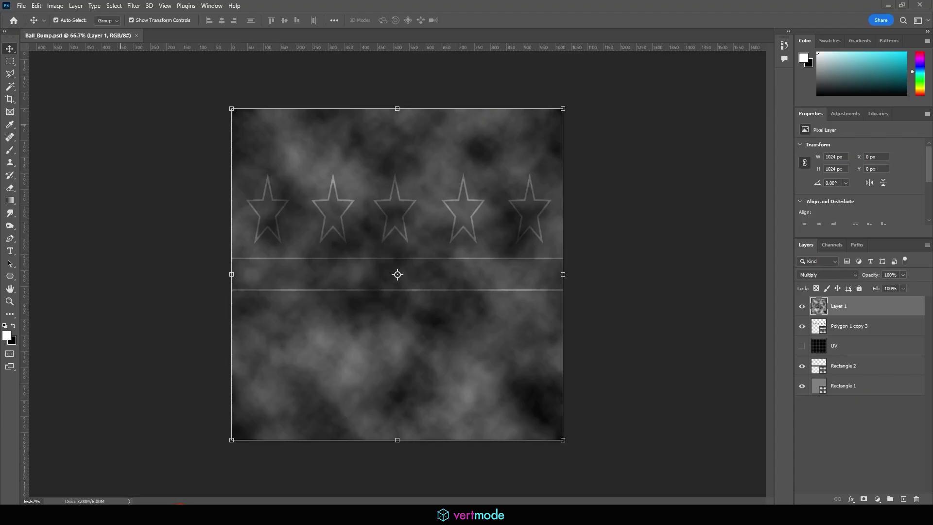
# - Switch to Photoshop and save the Ball_Bump document as a new PSD named Ball_Specular in the Ball folder, with Maximize Compatibility on
pyautogui.click(288, 238)
pyautogui.click(21, 6)
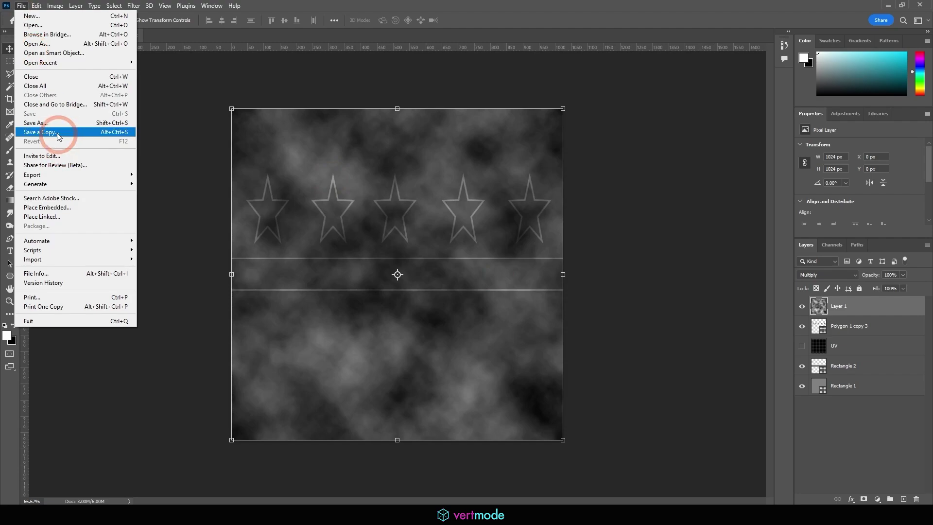
pyautogui.click(47, 122)
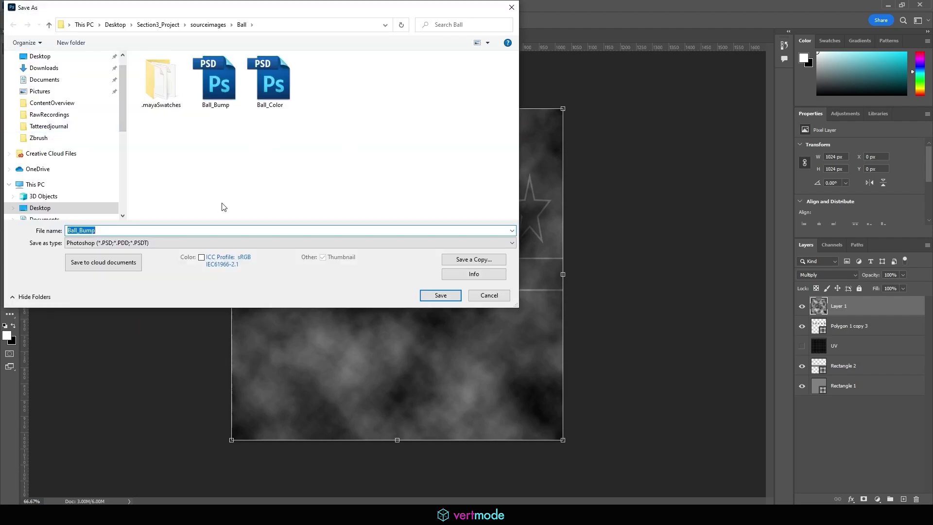
pyautogui.moveTo(80, 230); pyautogui.dragTo(116, 230)
pyautogui.write('Sp')
pyautogui.press('BackSpace')
pyautogui.press('BackSpace')
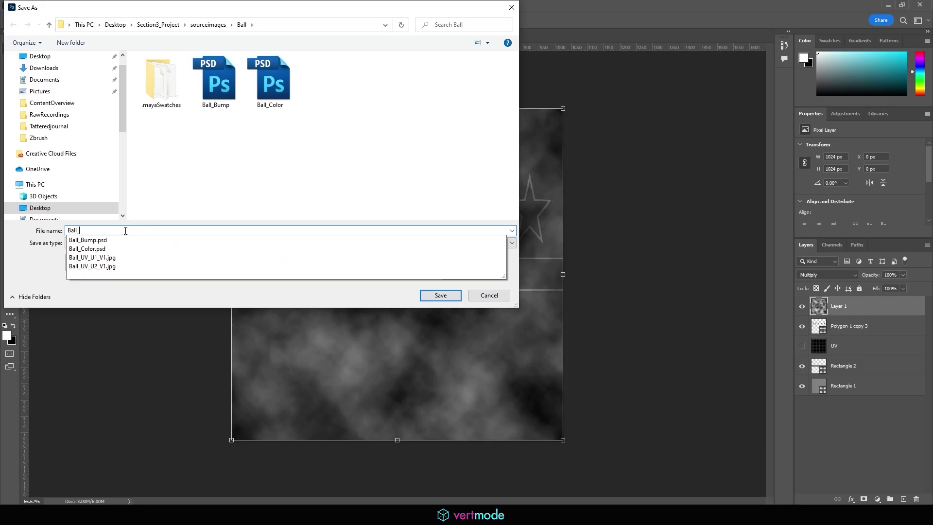
pyautogui.write('Specular')
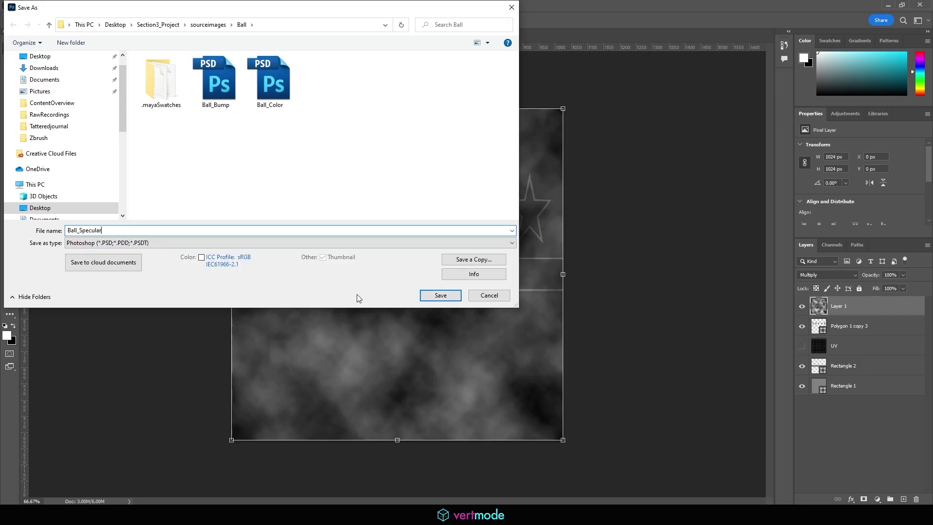
pyautogui.click(431, 300)
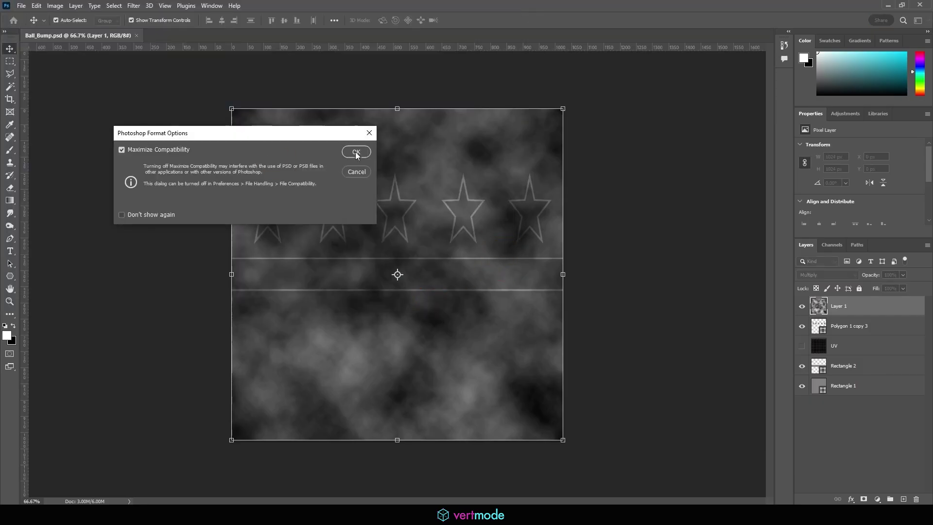
pyautogui.click(356, 152)
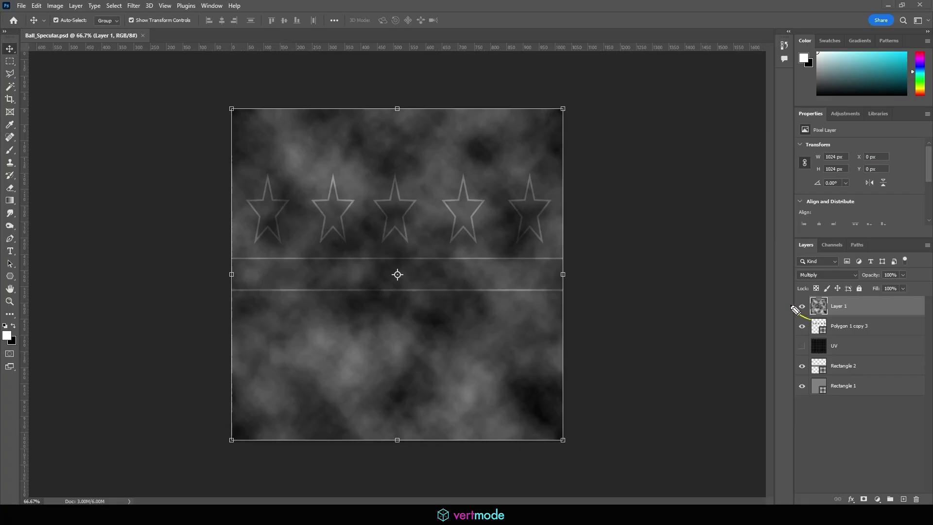
# - Rename the clouds layer, Layer 1, to differenceClouds and hide it
pyautogui.moveTo(797, 311); pyautogui.dragTo(854, 308)
pyautogui.doubleClick(838, 306)
pyautogui.write('differenceClouds')
pyautogui.press('Return')
pyautogui.click(802, 306)
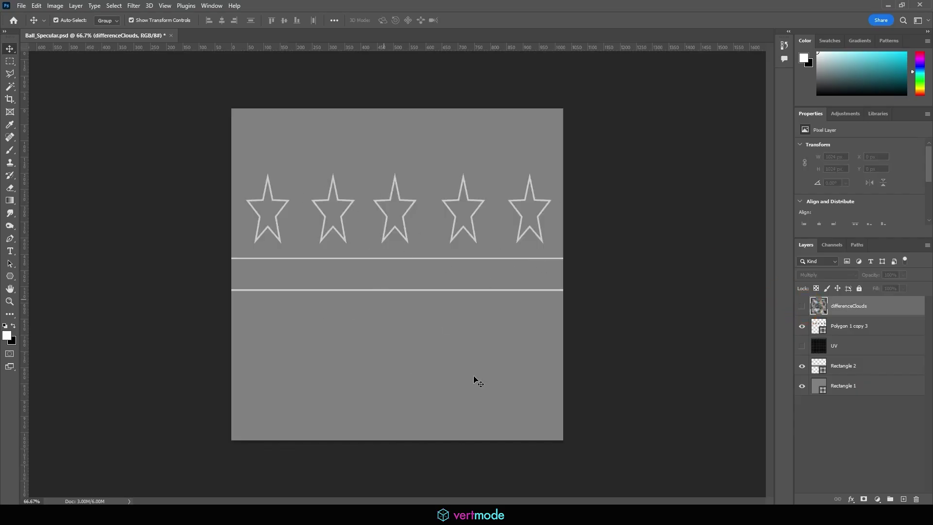
# - Change the stroke color of the horizontal band on the Rectangle 2 layer to white (ffffff)
pyautogui.click(877, 387)
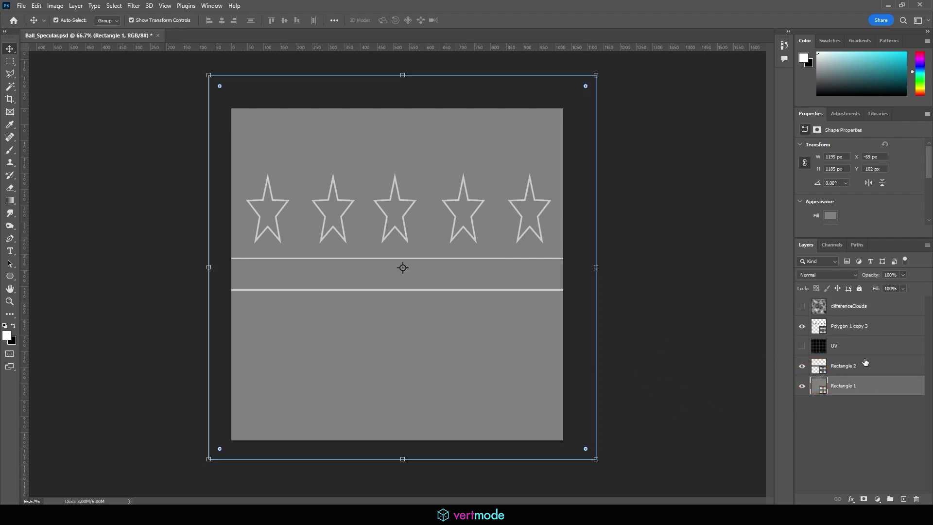
pyautogui.click(845, 325)
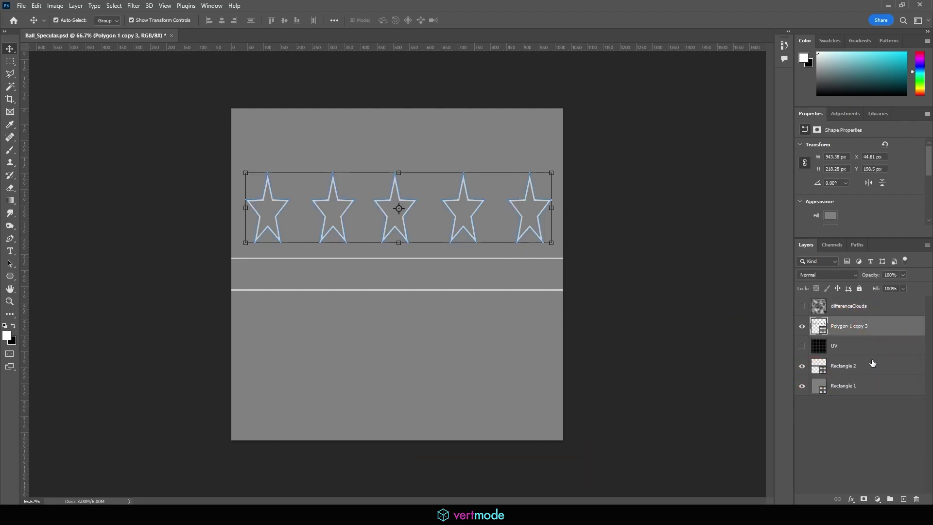
pyautogui.click(848, 372)
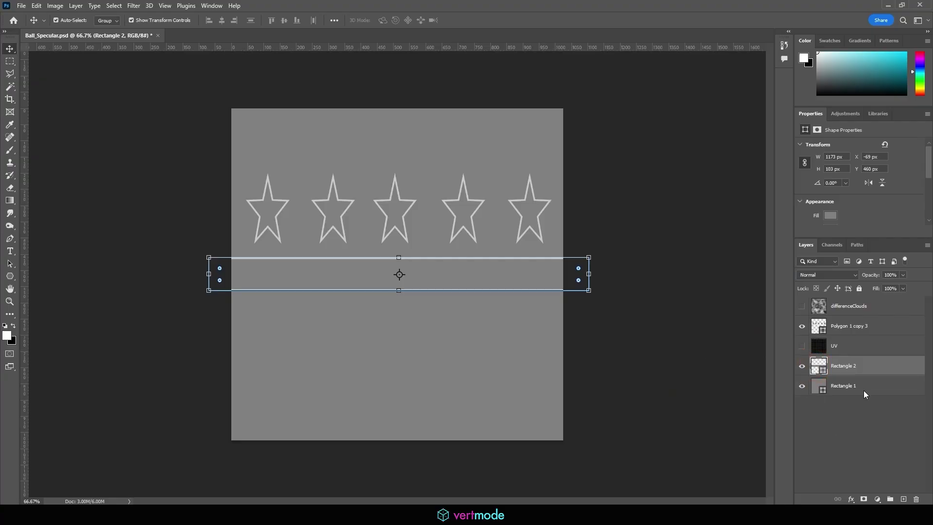
pyautogui.scroll(-2, 841, 203)
pyautogui.click(829, 206)
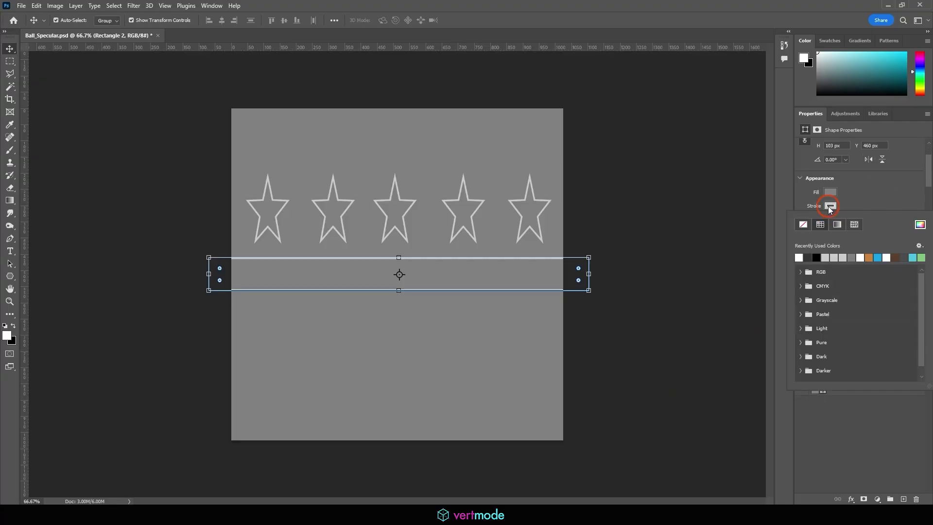
pyautogui.click(919, 223)
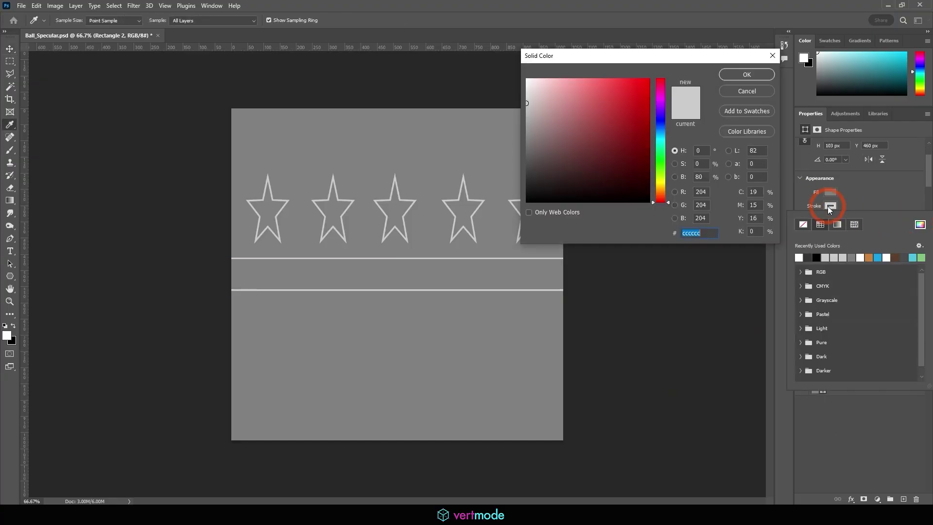
pyautogui.click(502, 62)
pyautogui.click(747, 75)
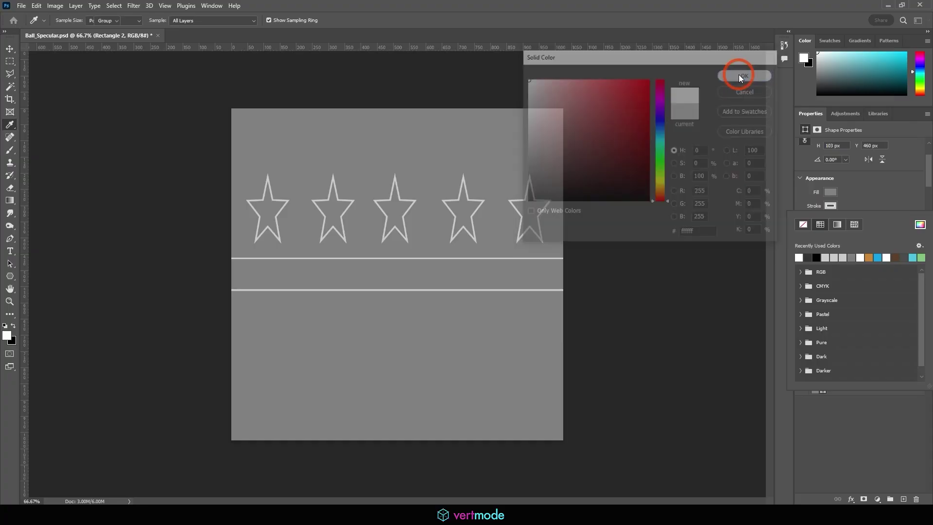
pyautogui.click(340, 234)
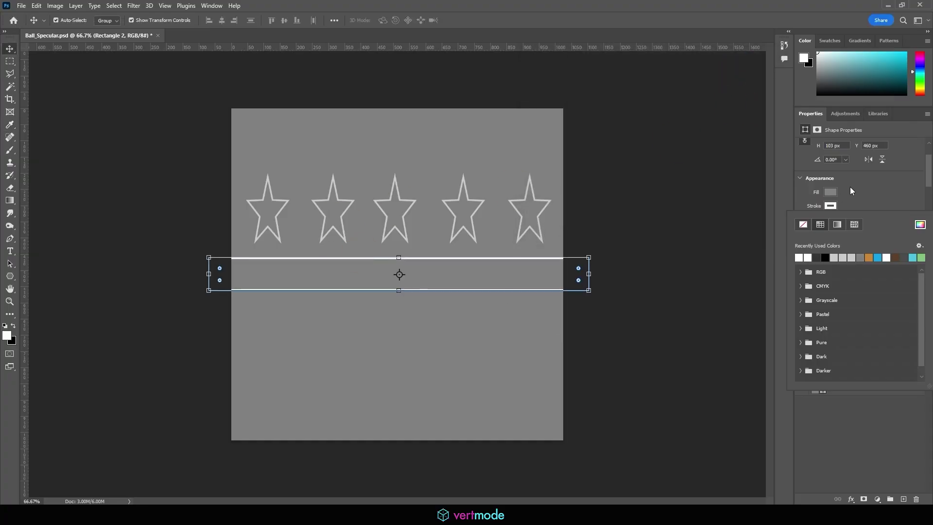
# - Fill the Rectangle 2 band with a light grey of 80% brightness (cccccc)
pyautogui.click(826, 194)
pyautogui.click(920, 210)
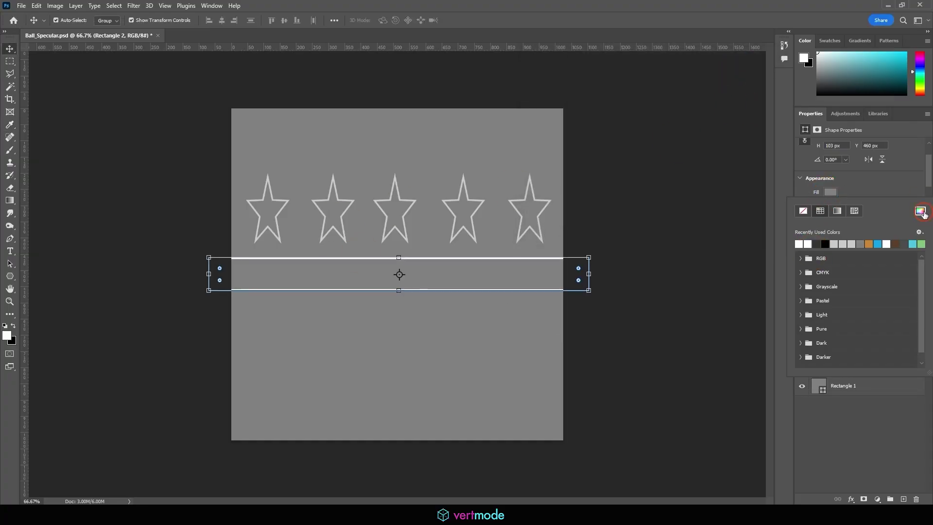
pyautogui.click(679, 177)
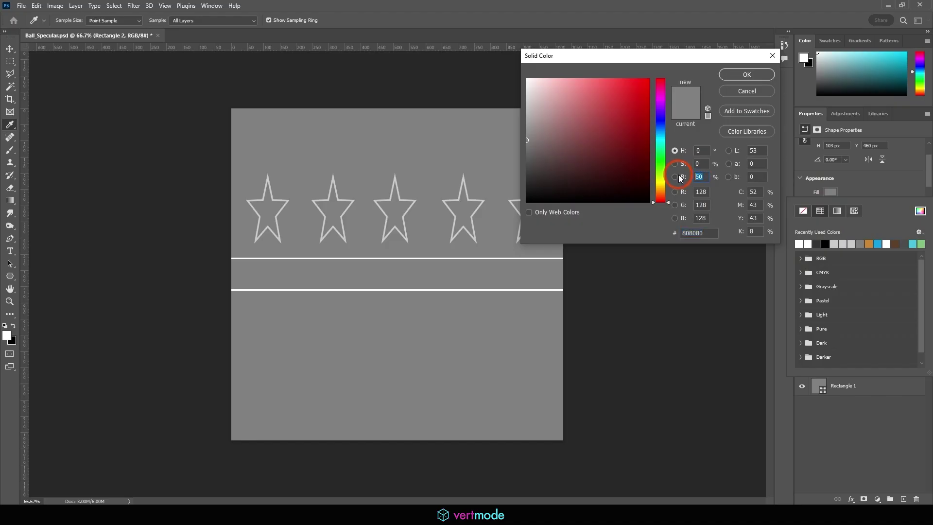
pyautogui.write('80')
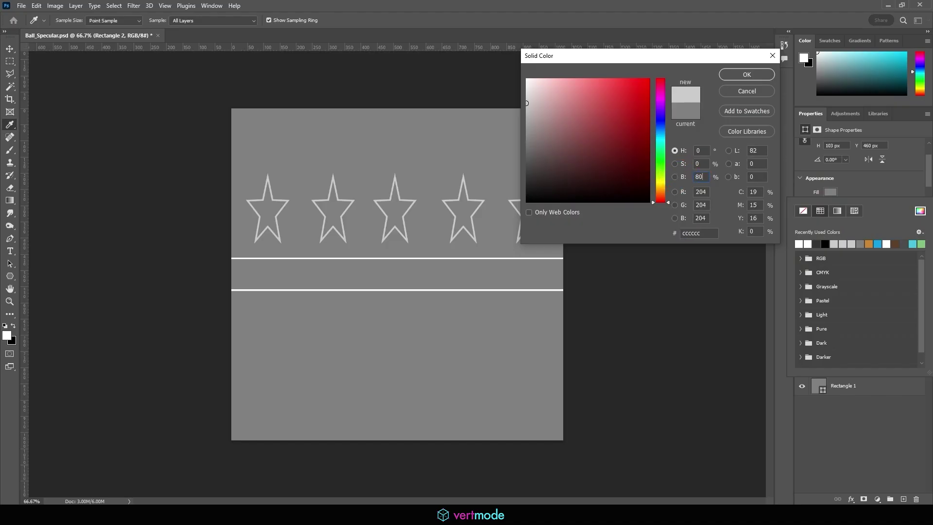
pyautogui.click(734, 77)
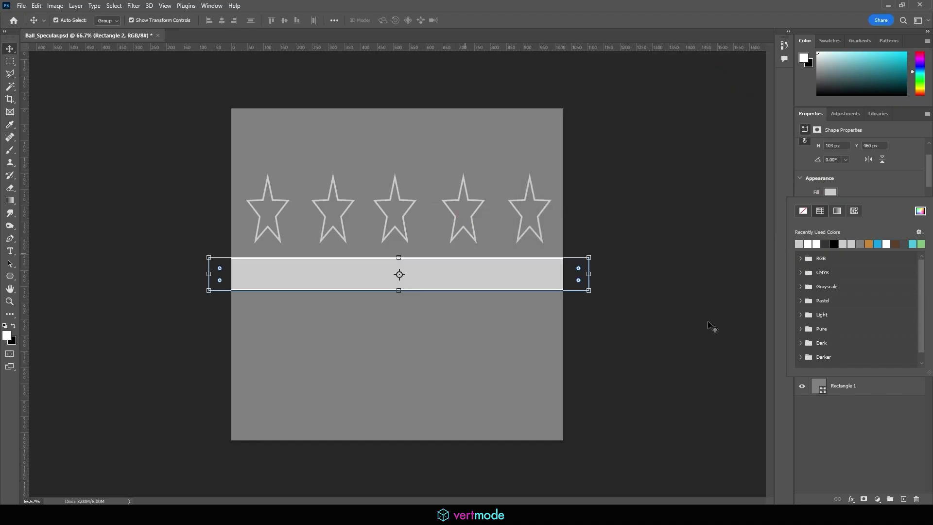
pyautogui.click(868, 191)
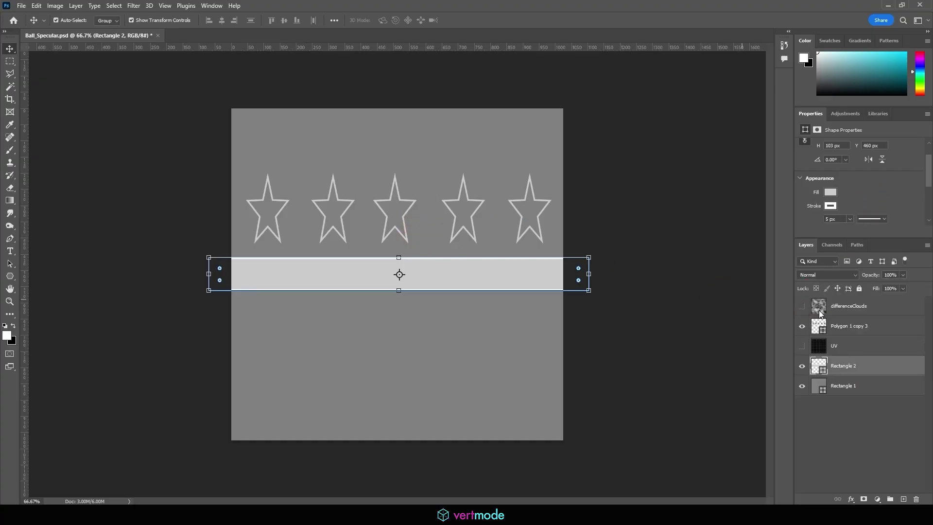
# - Change the stroke color of the five stars on the Polygon 1 copy 3 layer to white
pyautogui.click(844, 329)
pyautogui.click(831, 216)
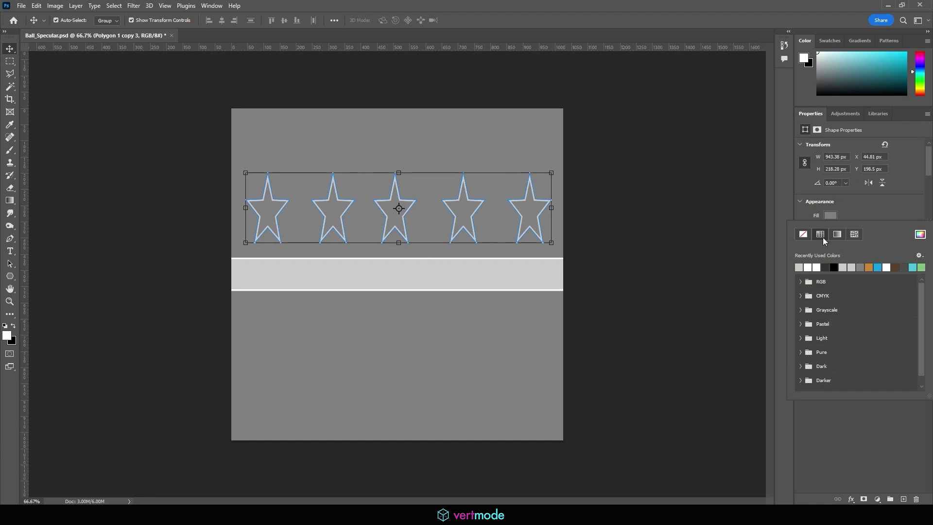
pyautogui.click(856, 203)
pyautogui.scroll(-1, 837, 207)
pyautogui.click(830, 206)
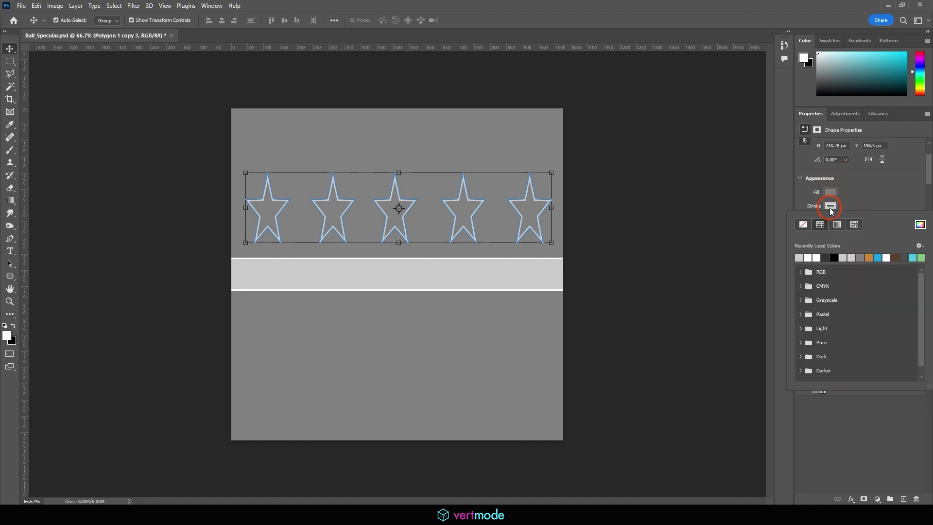
pyautogui.click(807, 257)
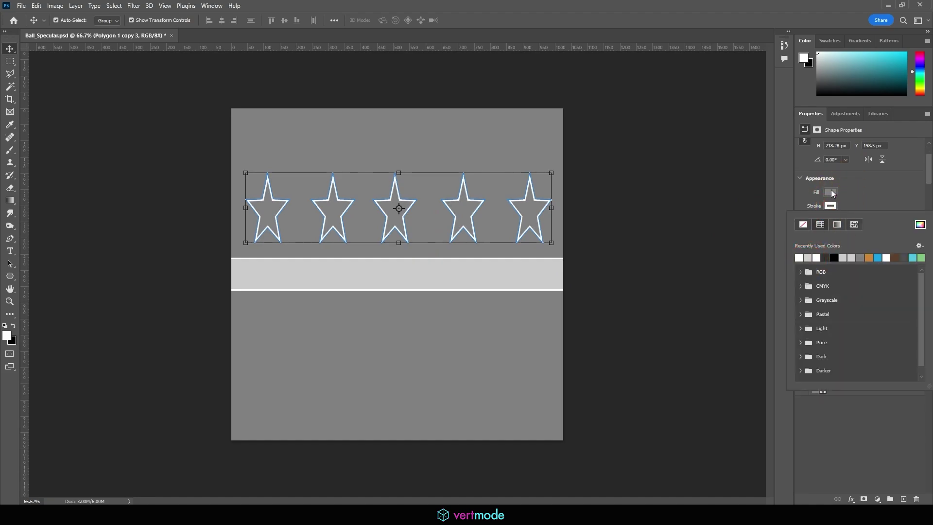
# - Fill the five stars with the same light grey as the band and save the Ball_Specular file
pyautogui.click(831, 193)
pyautogui.click(798, 243)
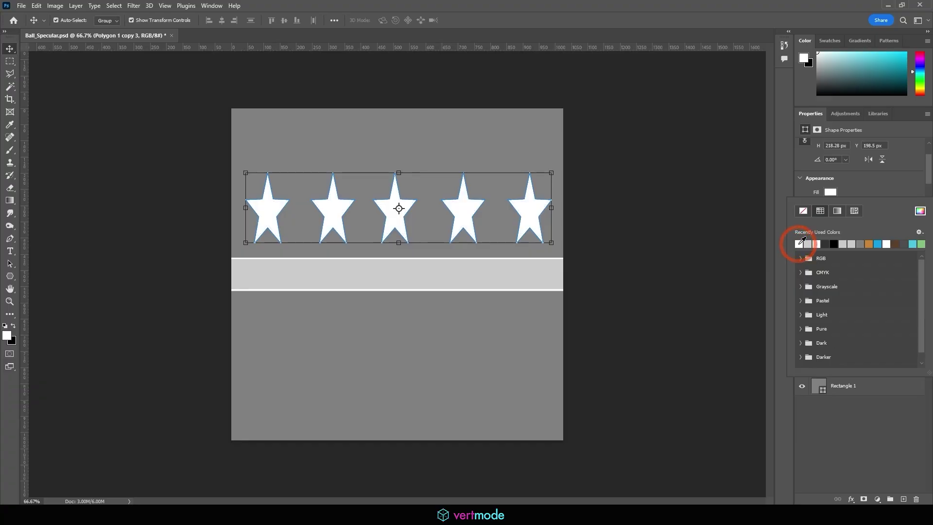
pyautogui.click(826, 207)
pyautogui.click(872, 200)
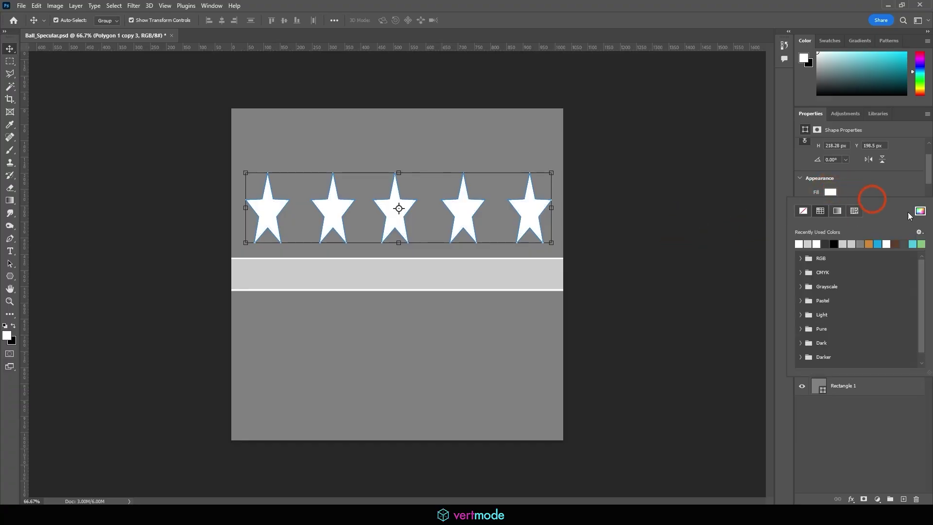
pyautogui.click(837, 232)
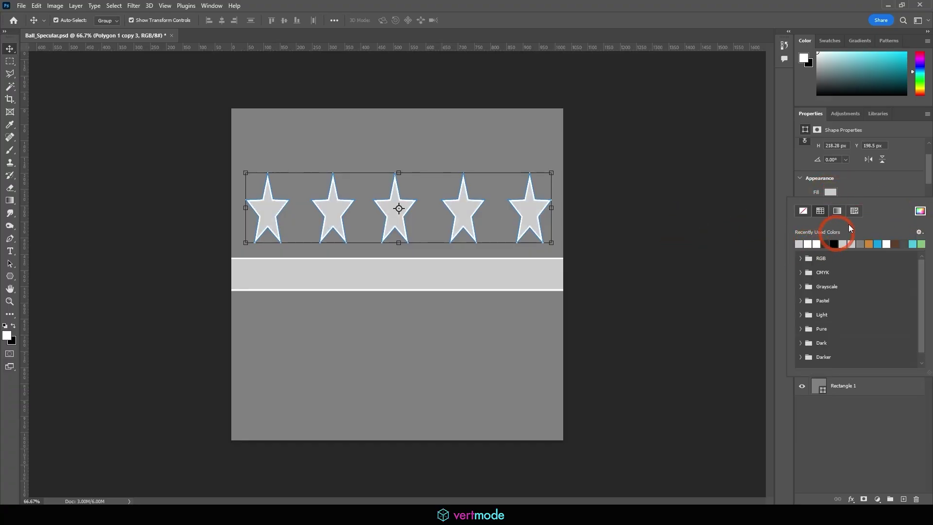
pyautogui.click(843, 192)
pyautogui.click(567, 202)
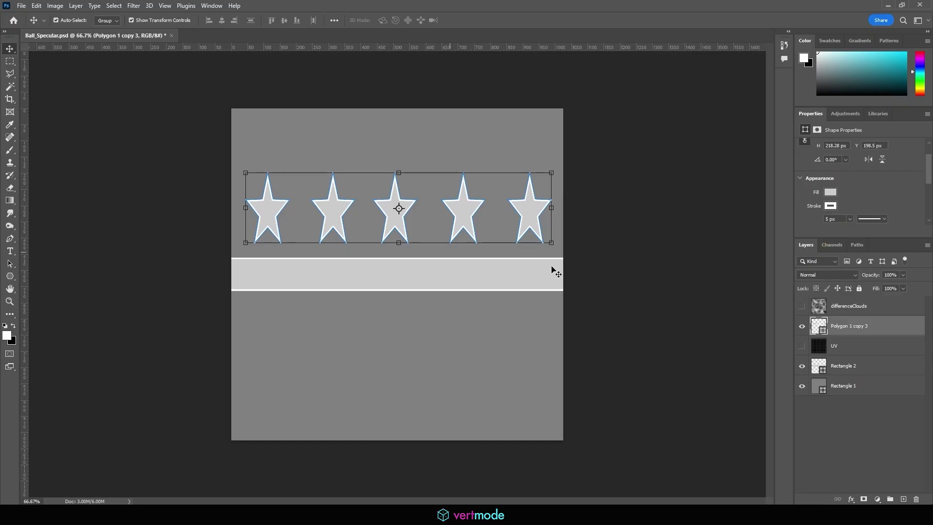
pyautogui.click(21, 6)
pyautogui.click(45, 114)
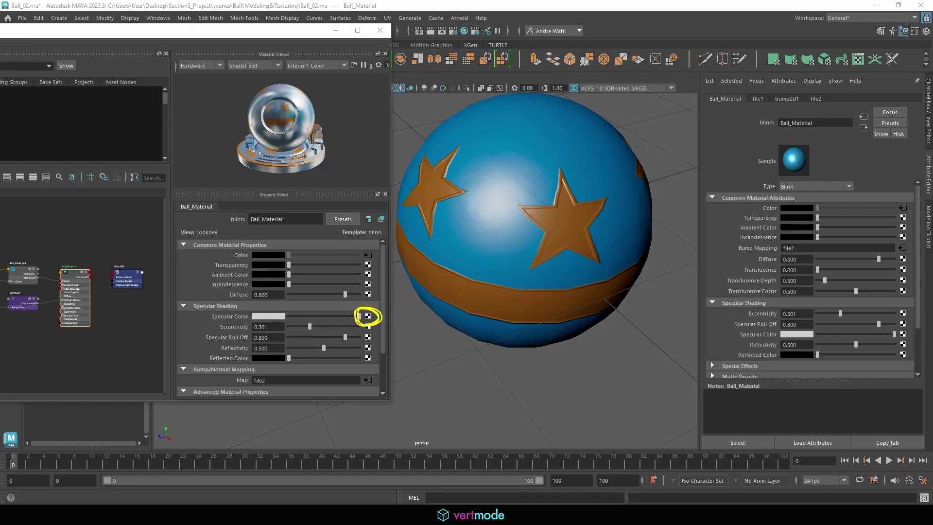
# - Switch to Maya, add a File texture to Ball_Material's specular color, and load Ball_Specular.psd from the sourceimages Ball folder
pyautogui.click(368, 316)
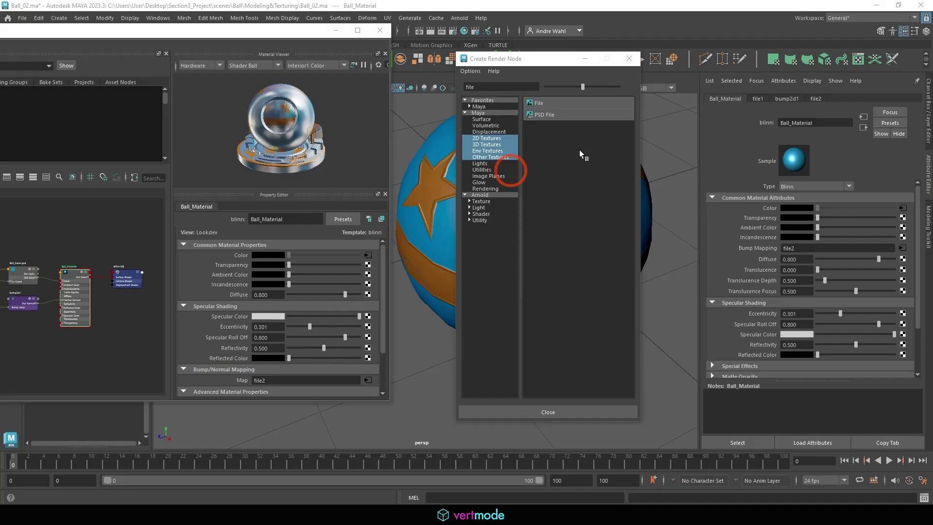
pyautogui.click(537, 103)
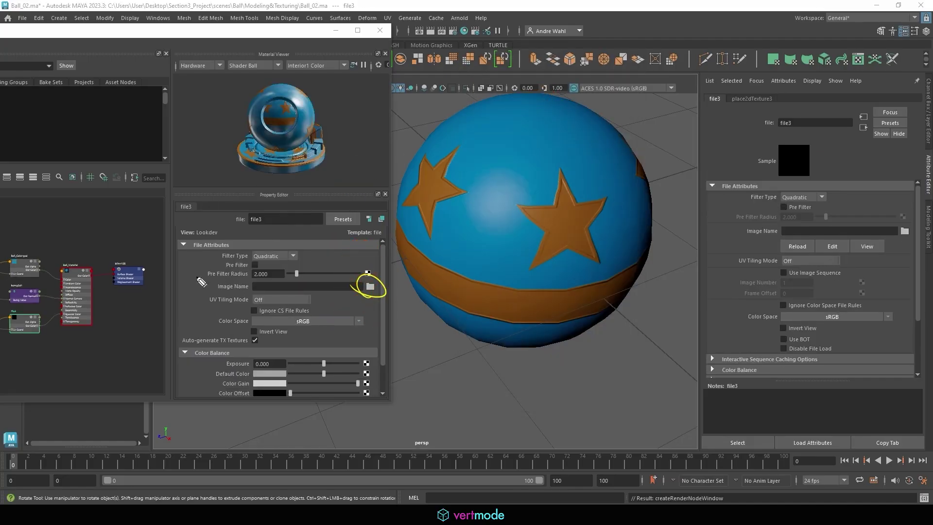
pyautogui.click(370, 286)
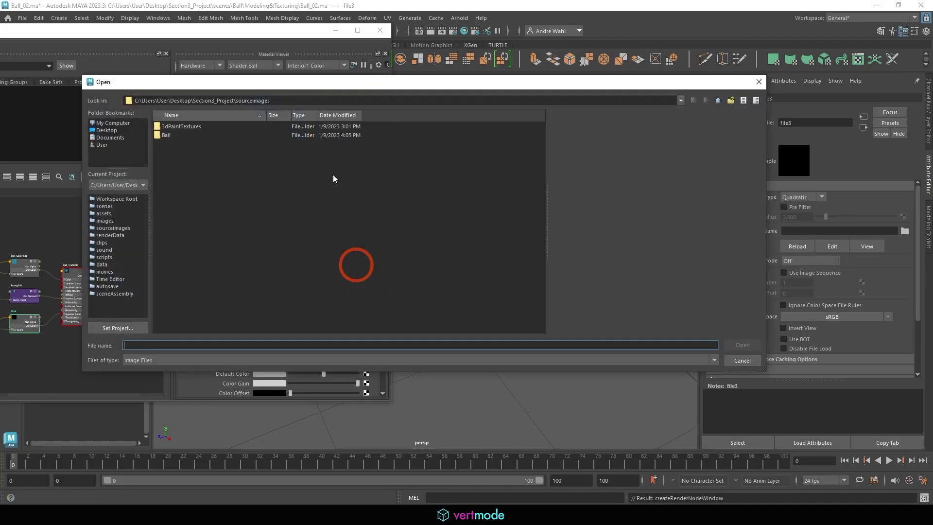
pyautogui.doubleClick(187, 136)
pyautogui.click(199, 153)
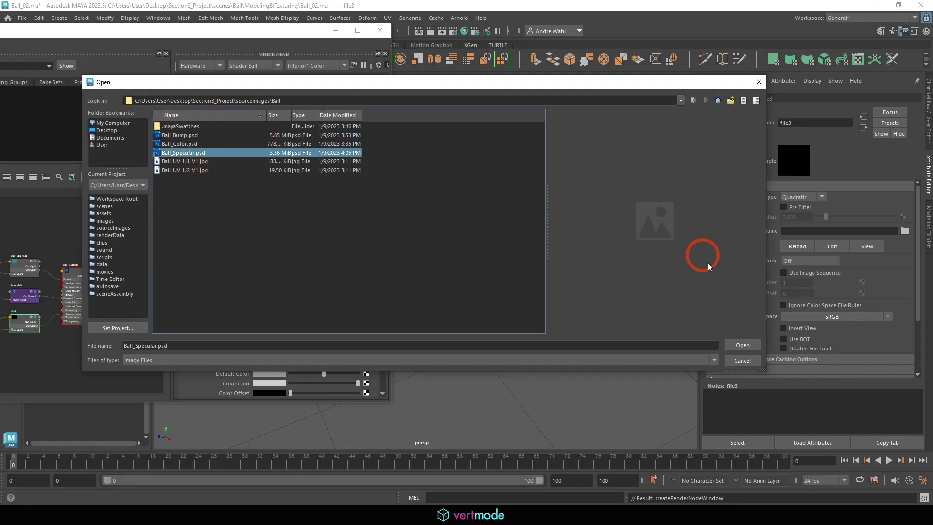
pyautogui.click(736, 344)
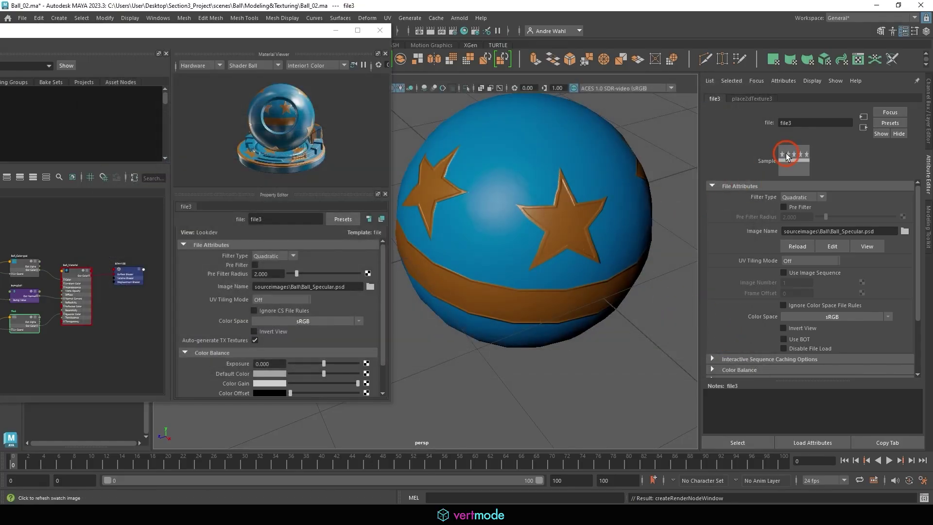
pyautogui.keyDown('alt'); pyautogui.moveTo(590, 188); pyautogui.dragTo(431, 232); pyautogui.keyUp('alt')
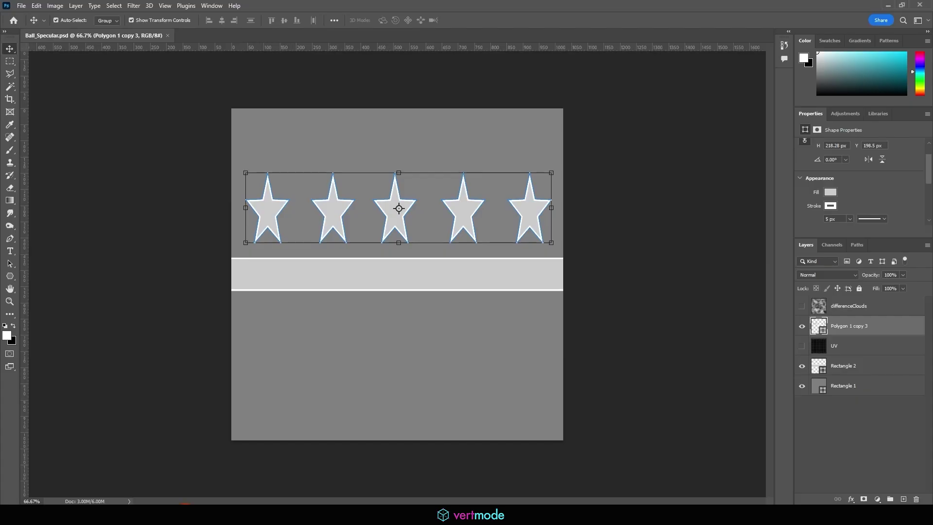
# - Switch to Photoshop, fill the Rectangle 1 background with grey at 70% brightness (b3b3b3), and save Ball_Specular.psd
pyautogui.click(838, 386)
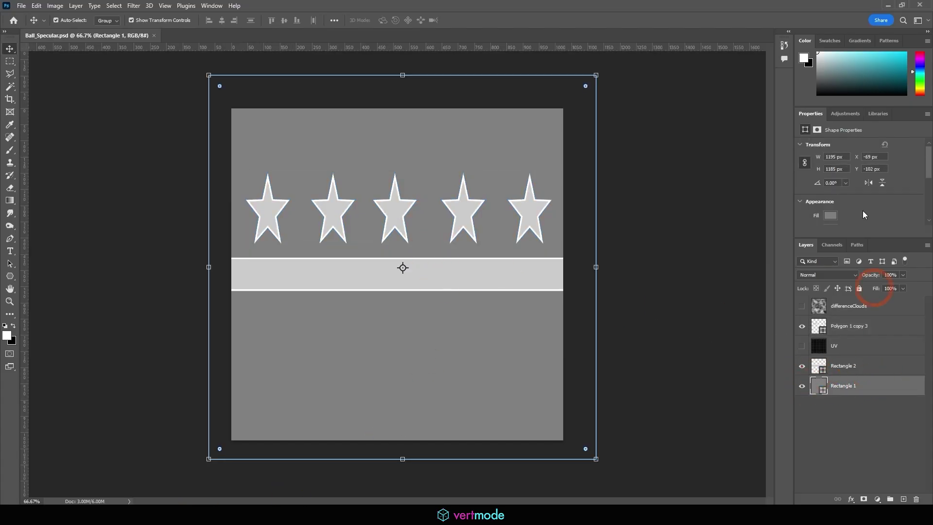
pyautogui.scroll(-1, 868, 162)
pyautogui.click(830, 170)
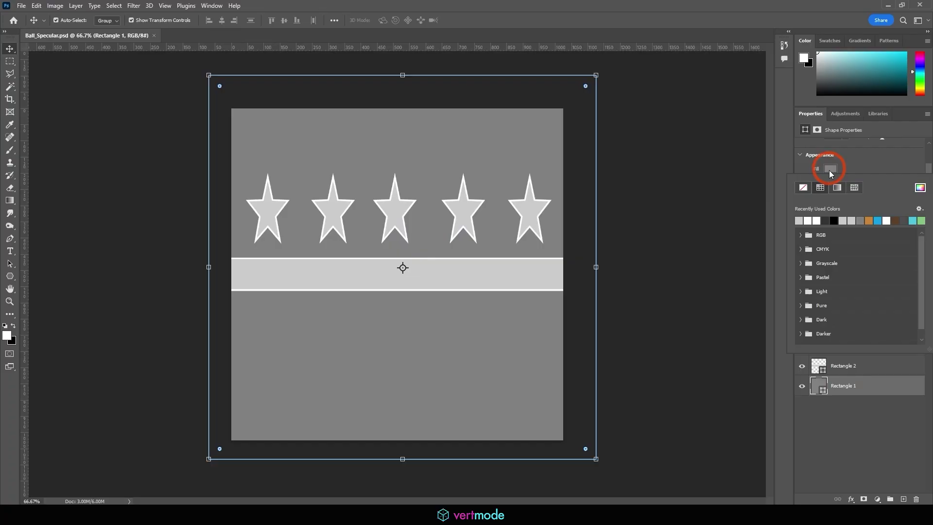
pyautogui.click(920, 188)
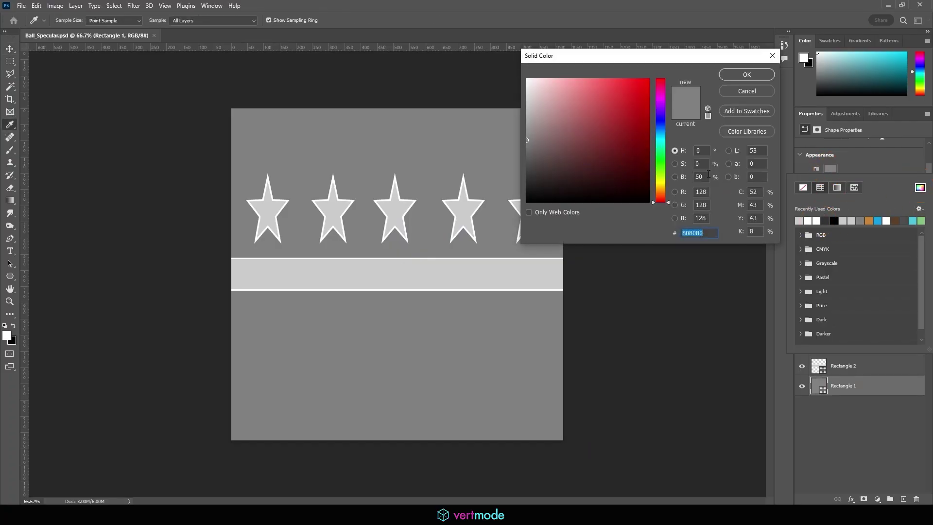
pyautogui.doubleClick(699, 177)
pyautogui.write('70')
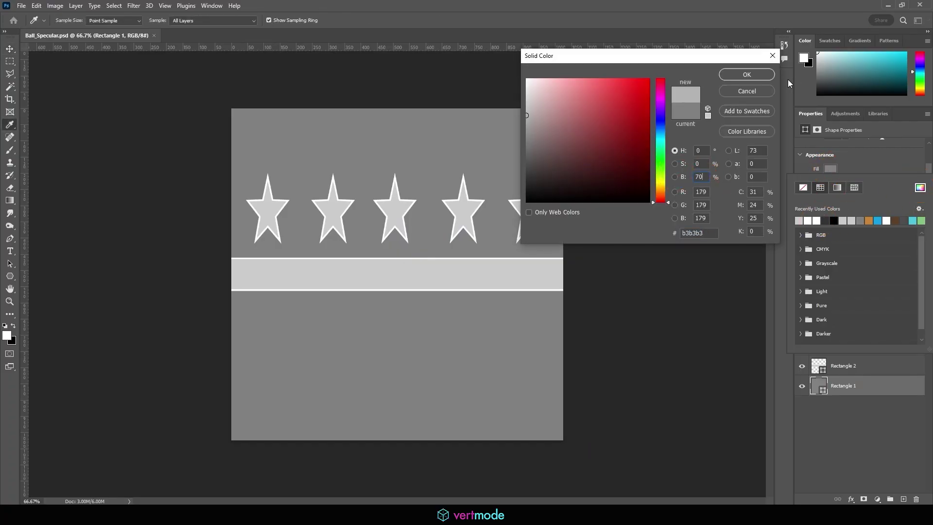
pyautogui.click(743, 75)
pyautogui.press('v')
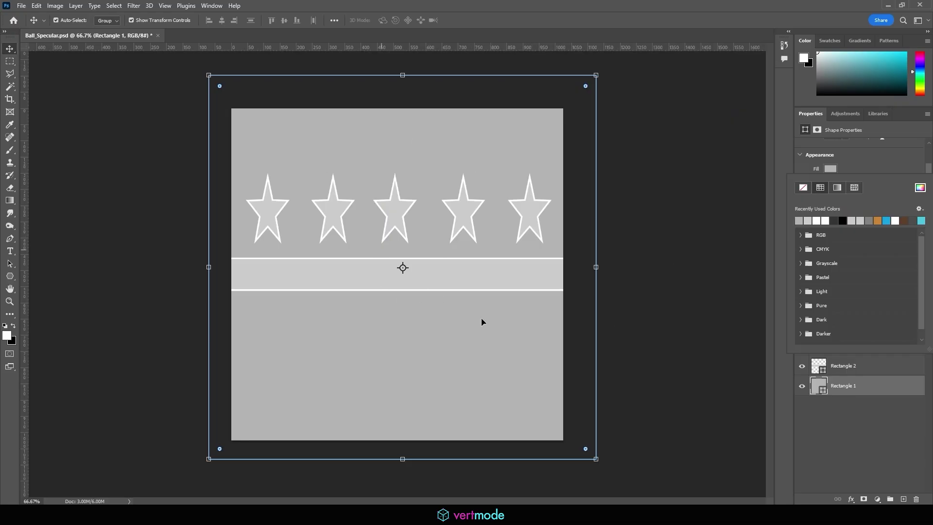
pyautogui.click(22, 5)
pyautogui.click(22, 6)
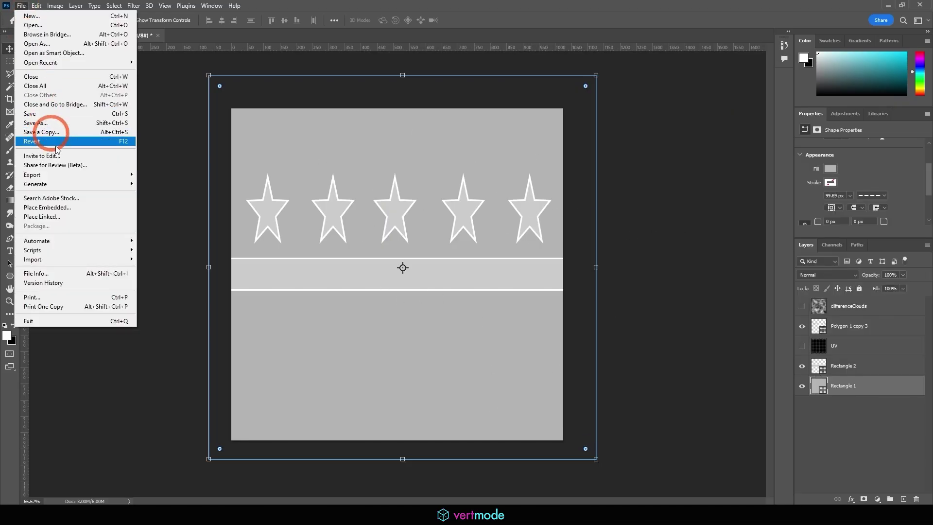
pyautogui.click(34, 113)
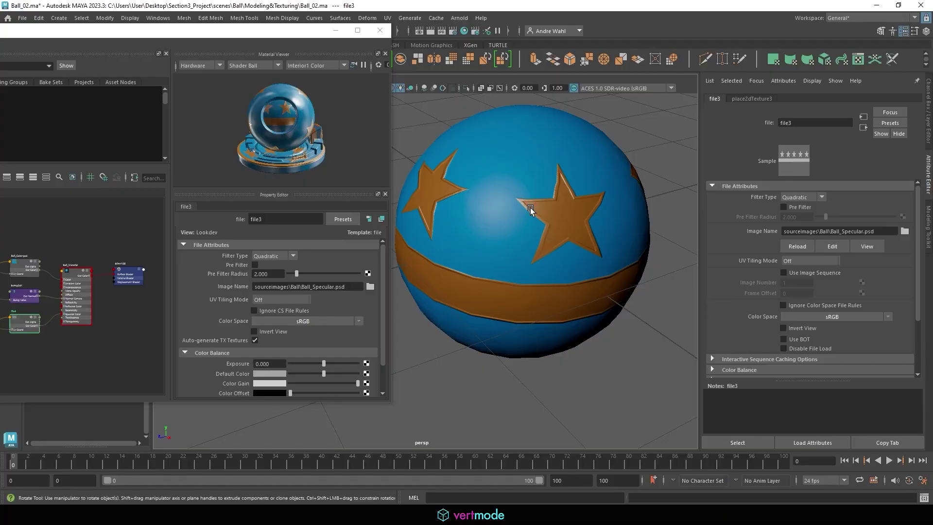
# - Switch to Maya, bring up the ball's Ball_Material, and examine the specular highlight across the ball's surface
pyautogui.click(824, 199)
pyautogui.click(845, 101)
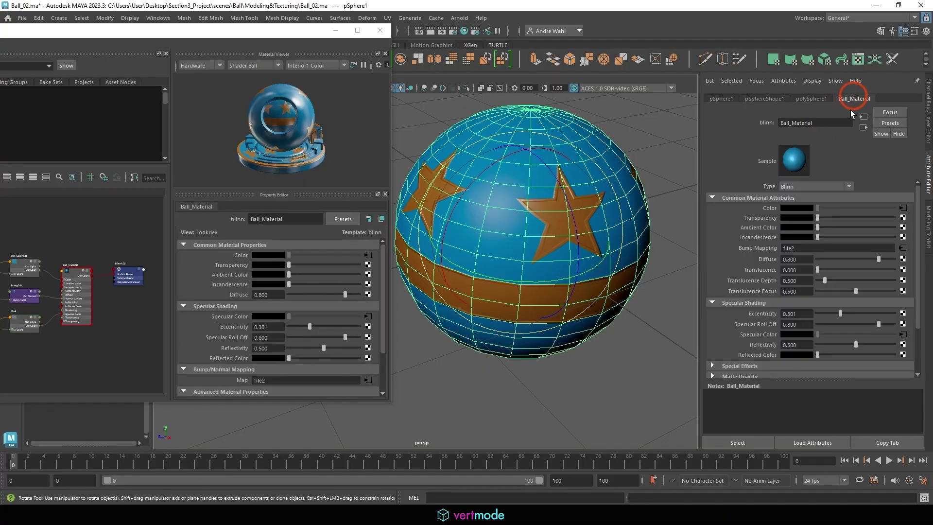
pyautogui.click(667, 277)
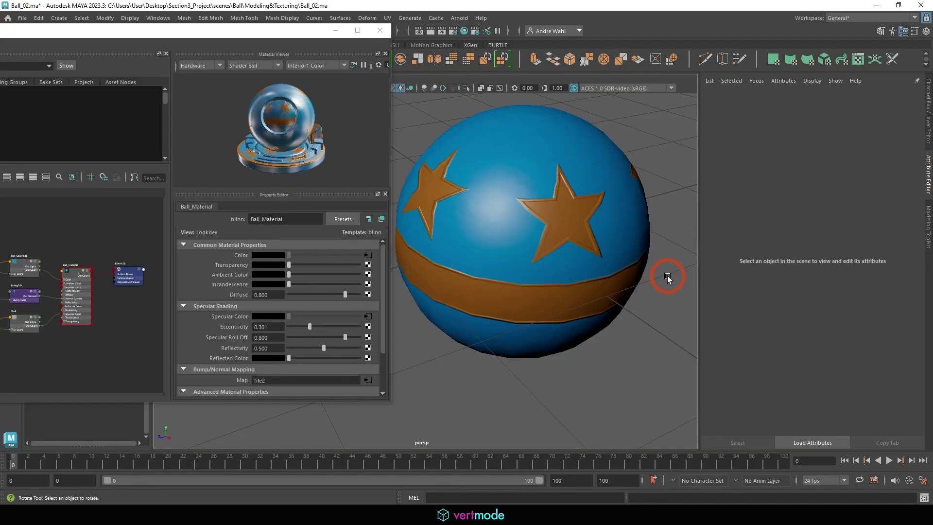
pyautogui.keyDown('alt'); pyautogui.moveTo(667, 277); pyautogui.dragTo(566, 230); pyautogui.keyUp('alt')
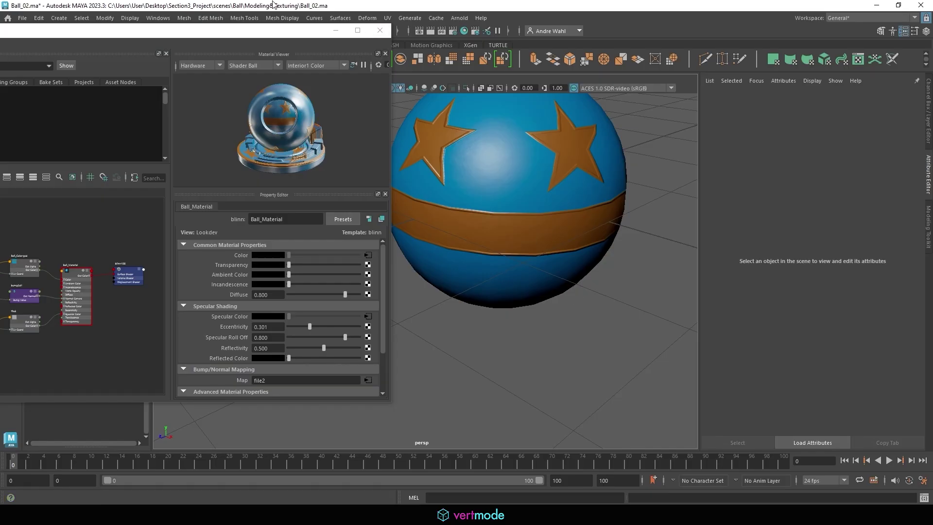
pyautogui.keyDown('alt'); pyautogui.moveTo(579, 301); pyautogui.dragTo(537, 191); pyautogui.keyUp('alt')
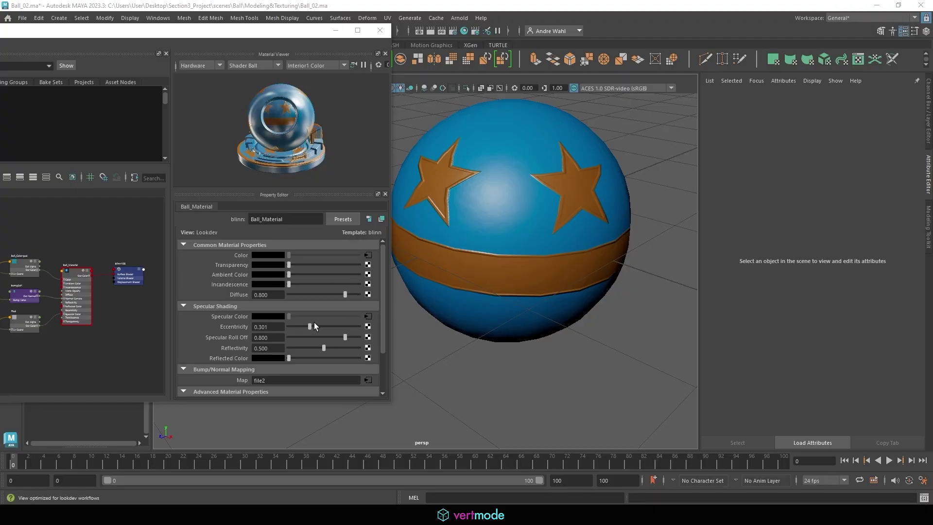
# - Test Ball_Material's highlight size by lowering the eccentricity to about 0.119 and raising it again
pyautogui.moveTo(309, 323); pyautogui.dragTo(296, 322)
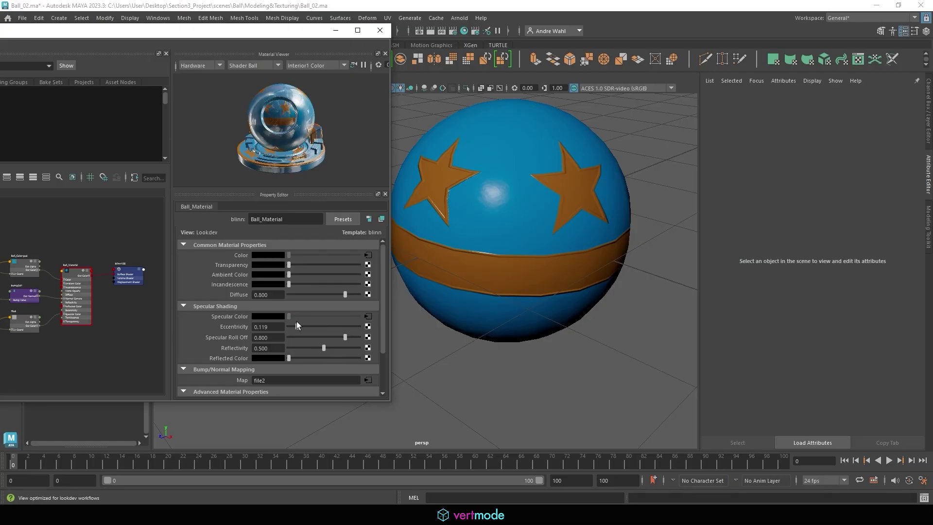
pyautogui.moveTo(297, 322); pyautogui.dragTo(342, 329)
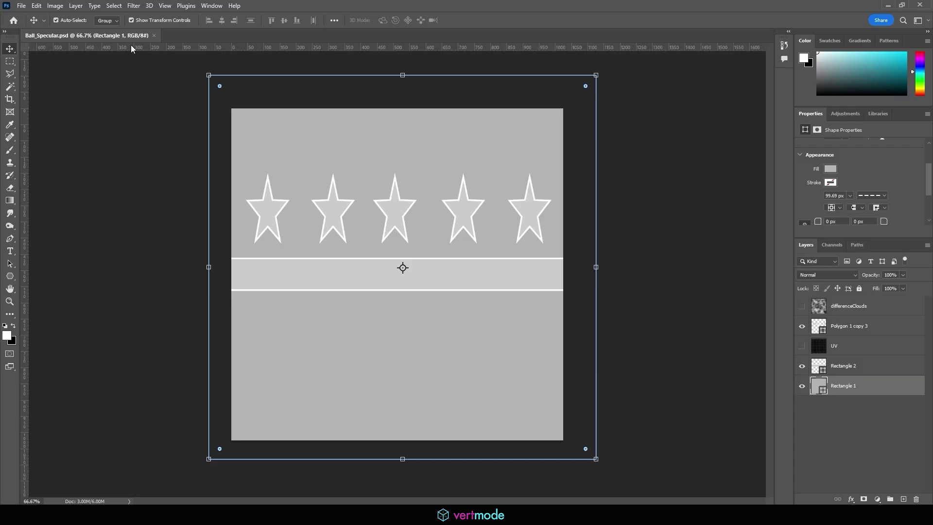
# - Switch to Photoshop and save a new version of the texture as Ball_Gloss in the Ball folder, keeping Maximize Compatibility on
pyautogui.click(20, 5)
pyautogui.click(41, 122)
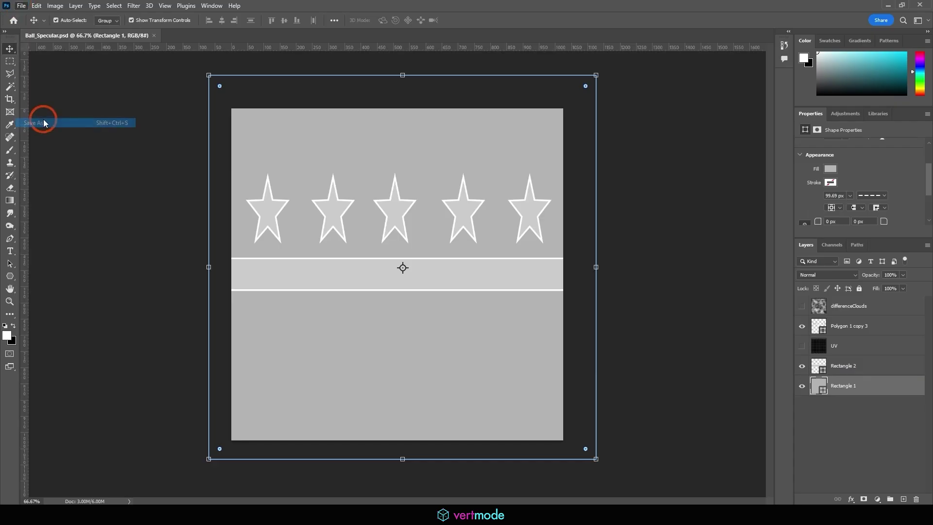
pyautogui.press('End')
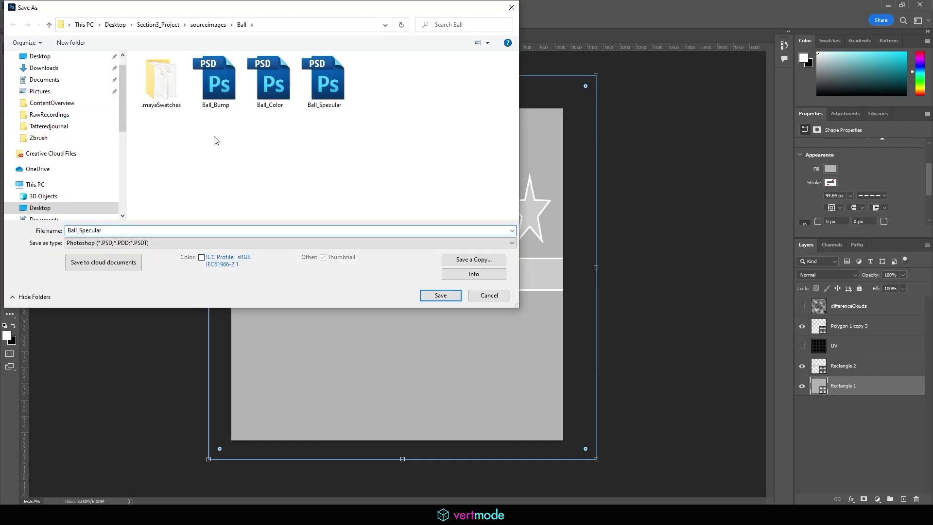
pyautogui.press('BackSpace')
pyautogui.press('BackSpace')
pyautogui.press('BackSpace')
pyautogui.press('BackSpace')
pyautogui.press('BackSpace')
pyautogui.press('BackSpace')
pyautogui.press('BackSpace')
pyautogui.press('BackSpace')
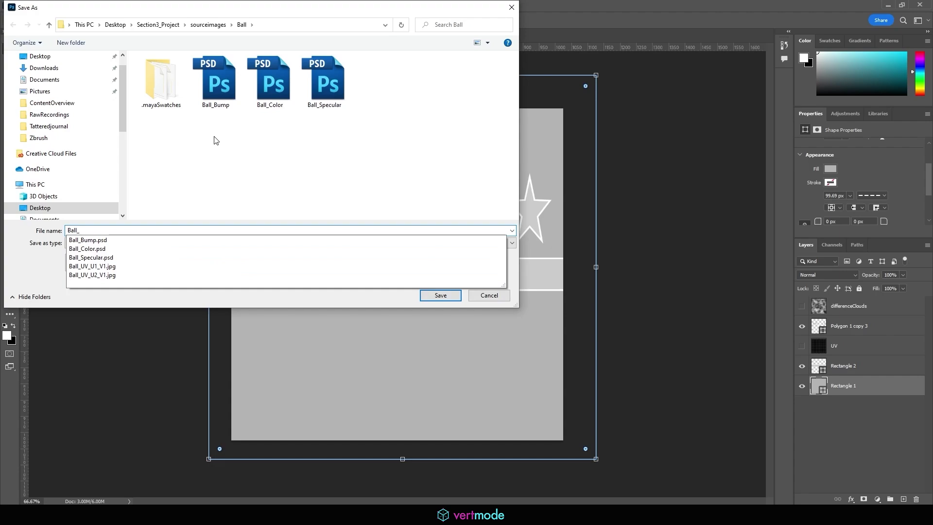
pyautogui.write('Gloss')
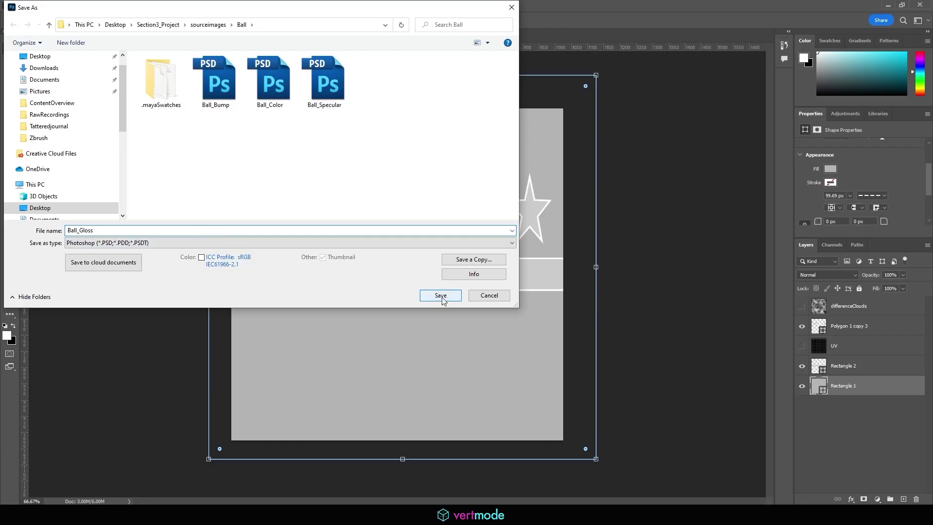
pyautogui.hotkey('ctrl', 's')
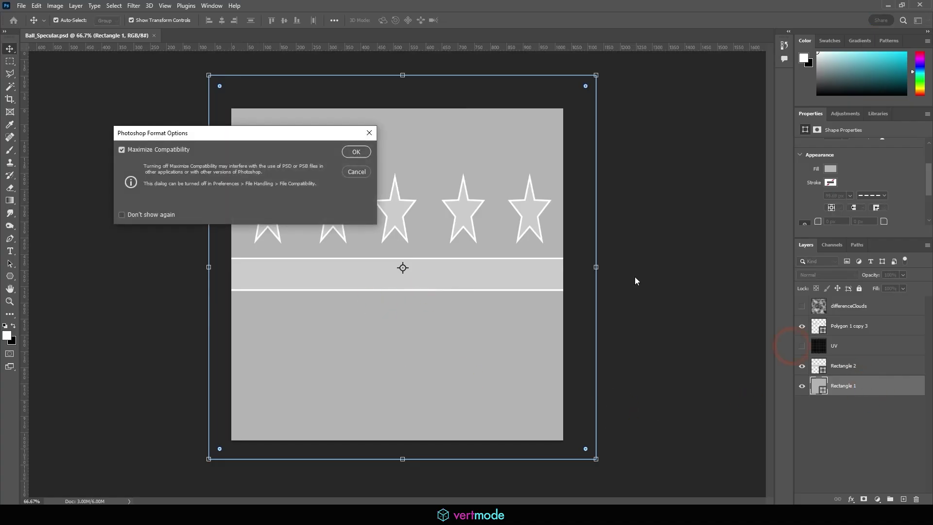
pyautogui.click(355, 152)
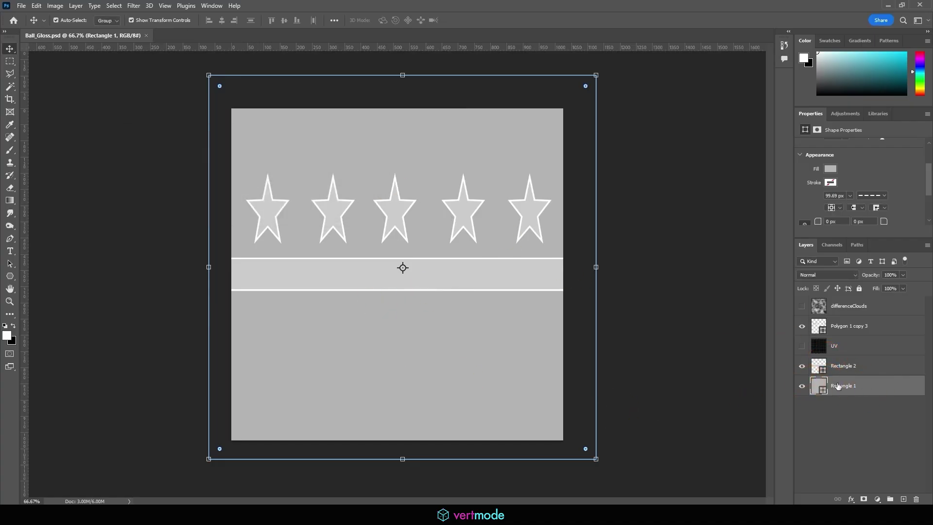
# - Fill the Rectangle 1 background of the gloss map with white
pyautogui.click(830, 169)
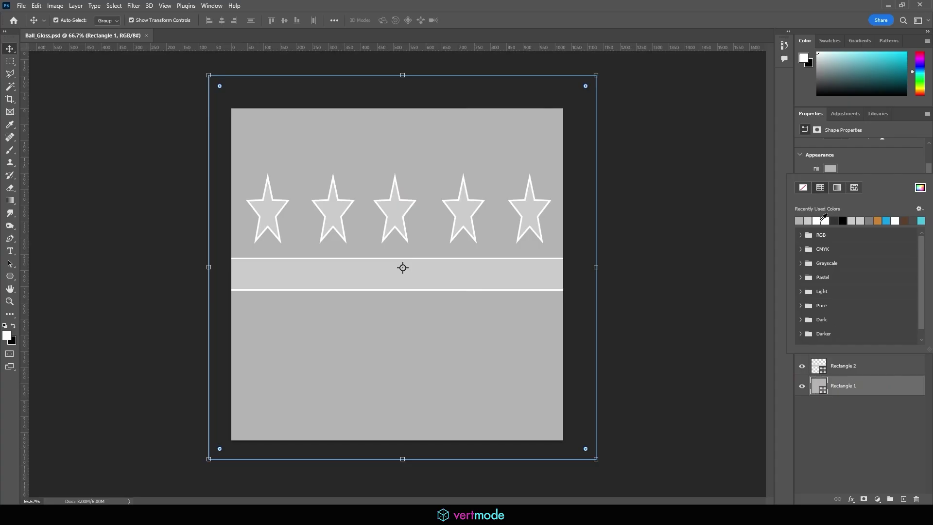
pyautogui.click(817, 221)
pyautogui.click(865, 223)
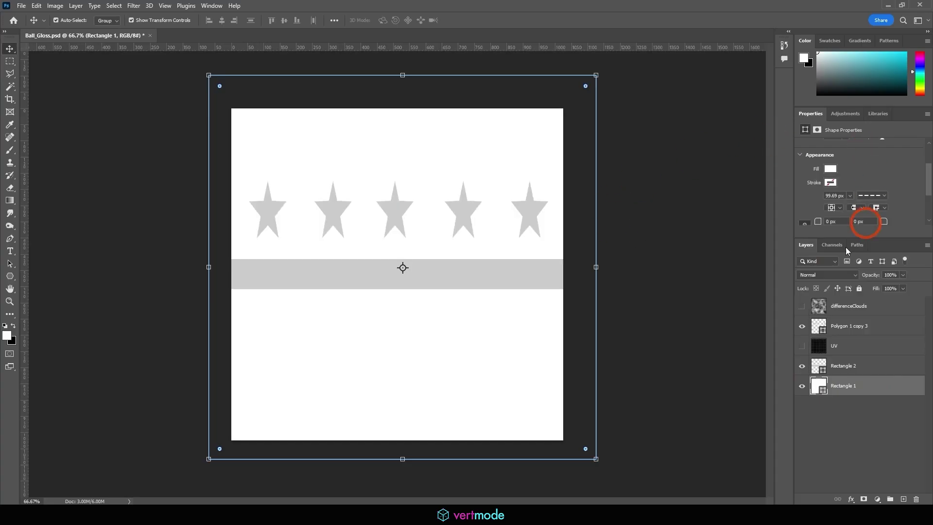
# - Remove the stroke from the five stars on the Polygon 1 copy 3 layer and fill them with black
pyautogui.click(834, 307)
pyautogui.click(812, 326)
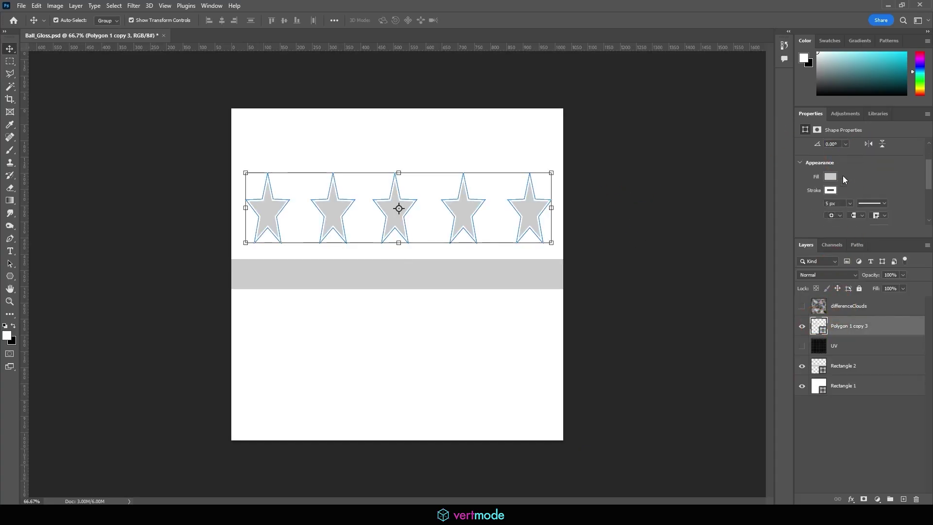
pyautogui.click(830, 189)
pyautogui.click(803, 209)
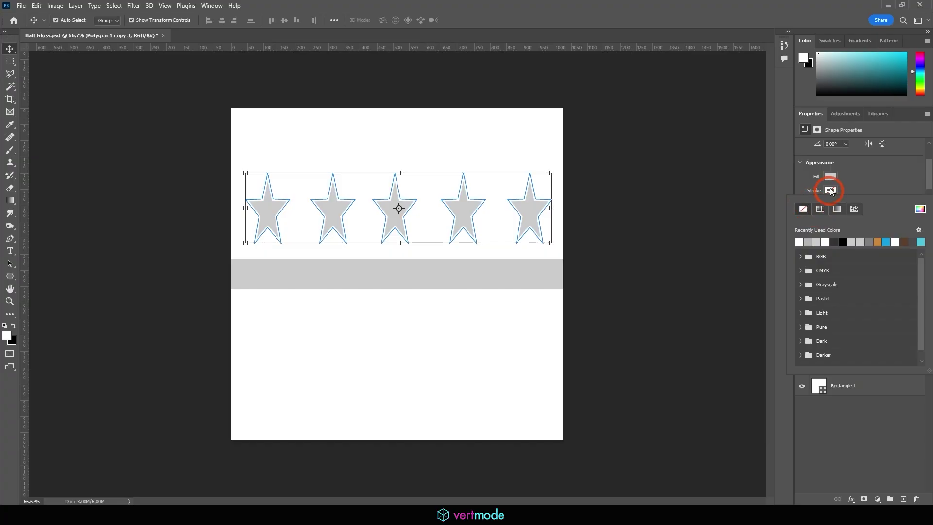
pyautogui.click(831, 177)
pyautogui.click(806, 229)
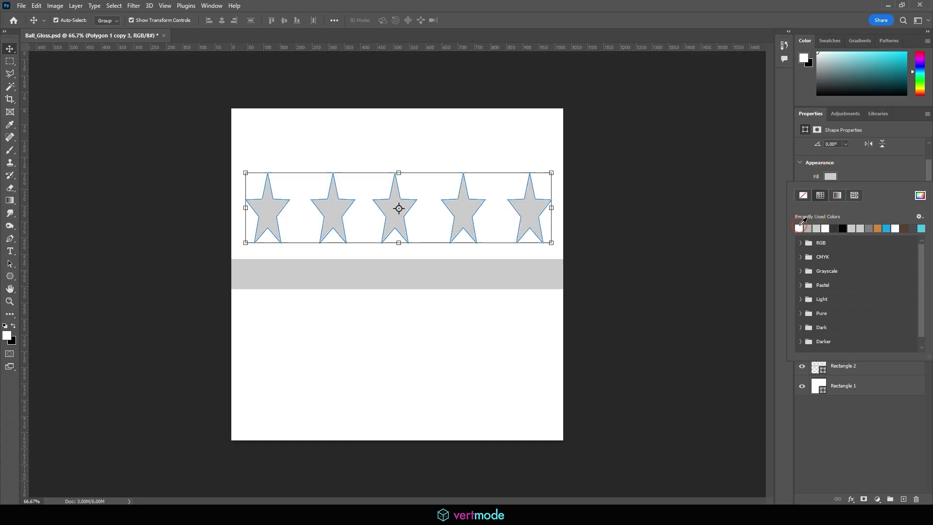
pyautogui.click(799, 228)
pyautogui.click(843, 228)
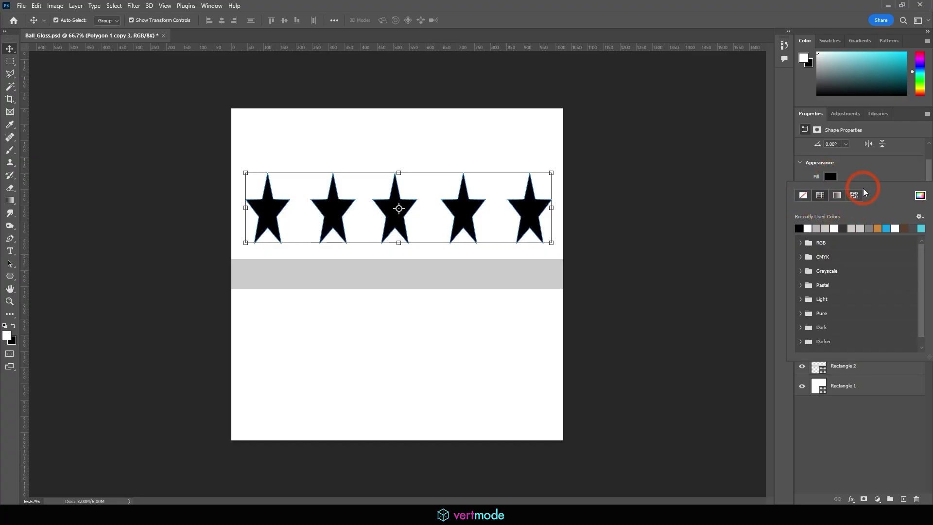
pyautogui.click(857, 188)
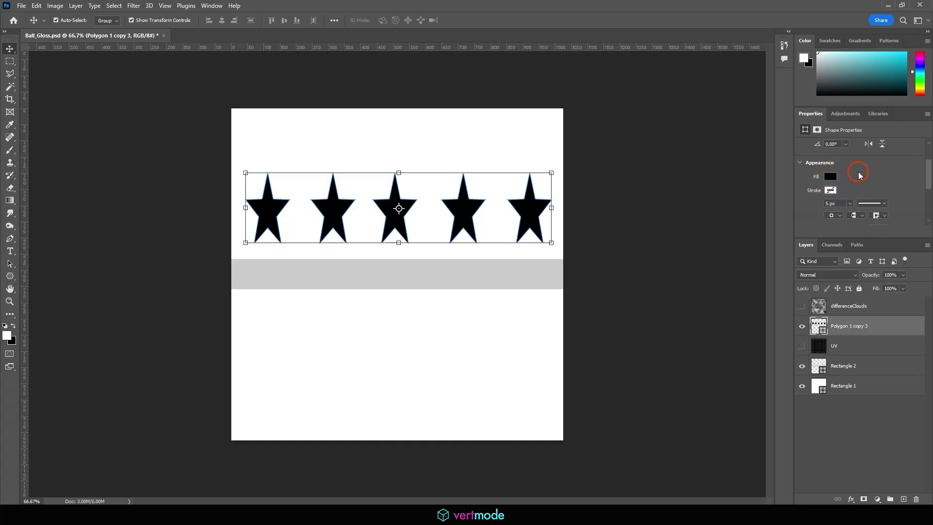
# - Fill the horizontal band on the Rectangle 2 layer with black
pyautogui.click(845, 364)
pyautogui.click(831, 215)
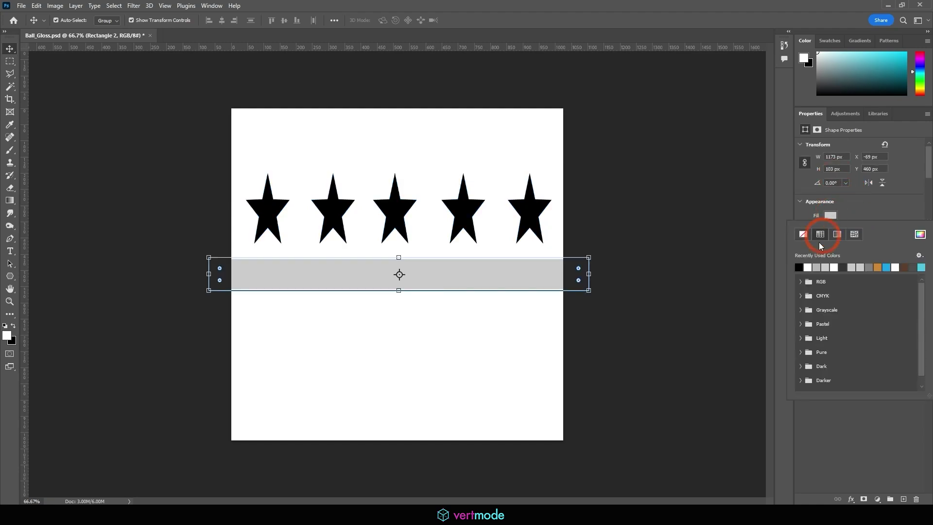
pyautogui.click(803, 234)
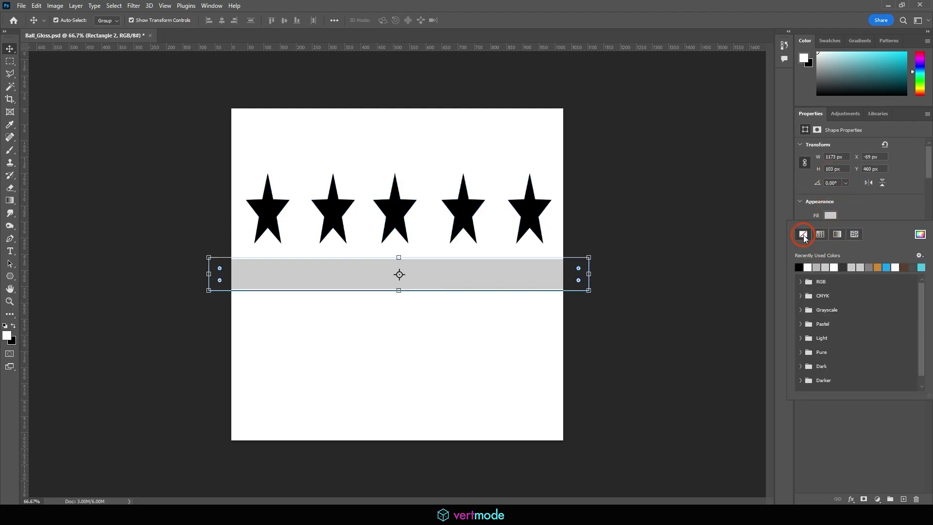
pyautogui.click(800, 266)
pyautogui.click(849, 205)
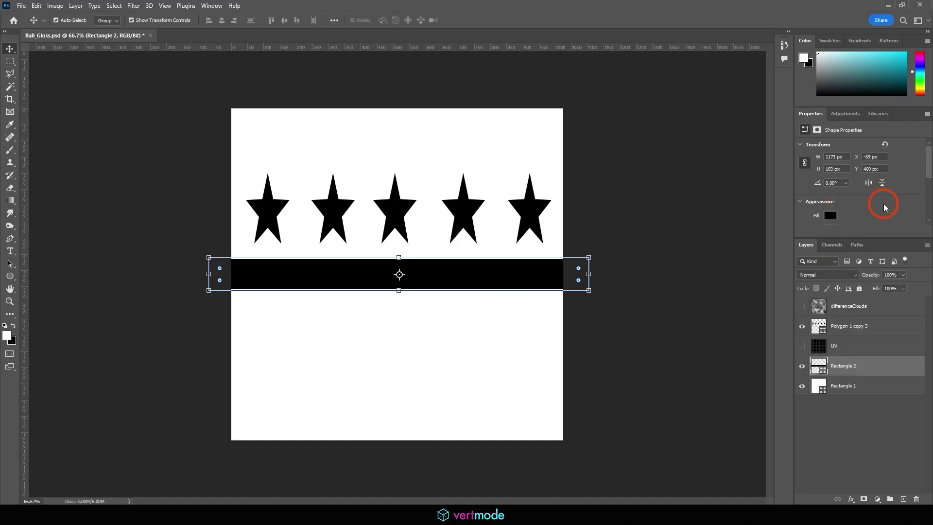
# - Remove the stroke from the band on the Rectangle 2 layer, clear the layer selection and save the gloss map
pyautogui.scroll(-2, 832, 223)
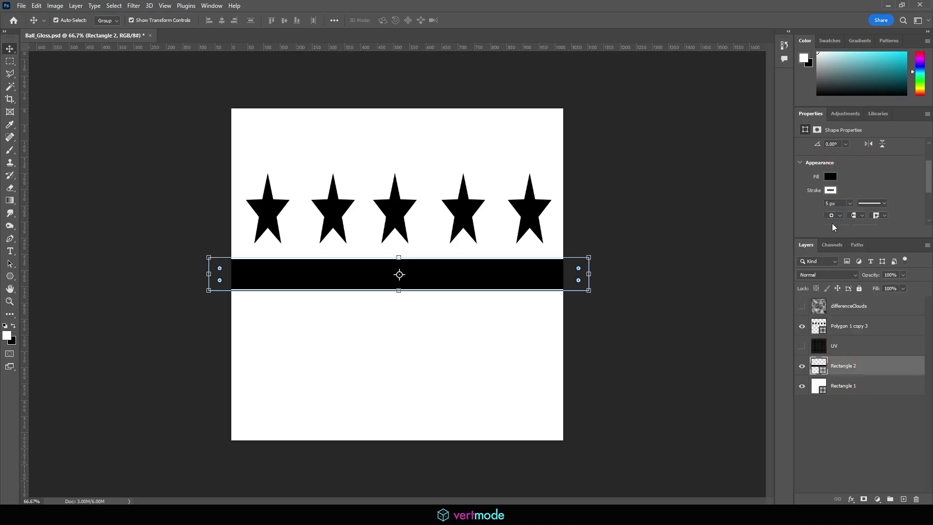
pyautogui.click(830, 190)
pyautogui.click(803, 209)
pyautogui.click(821, 444)
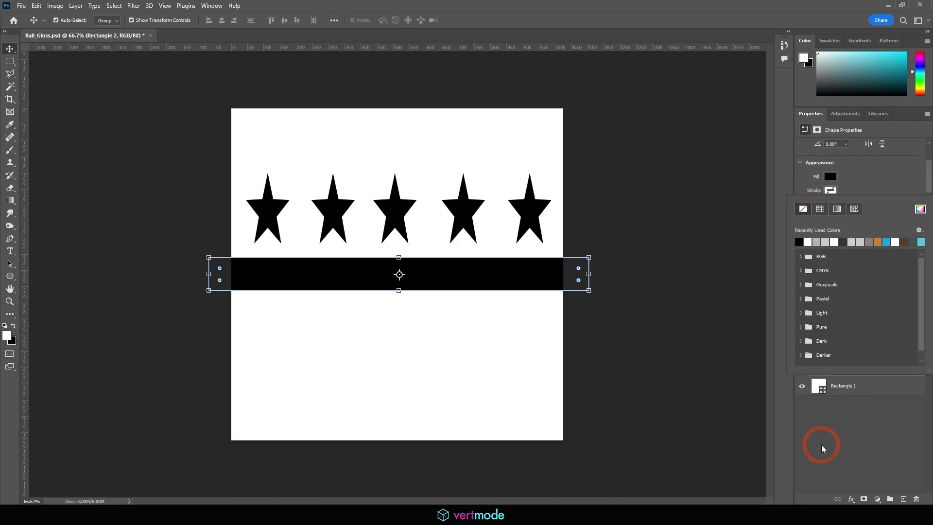
pyautogui.click(826, 415)
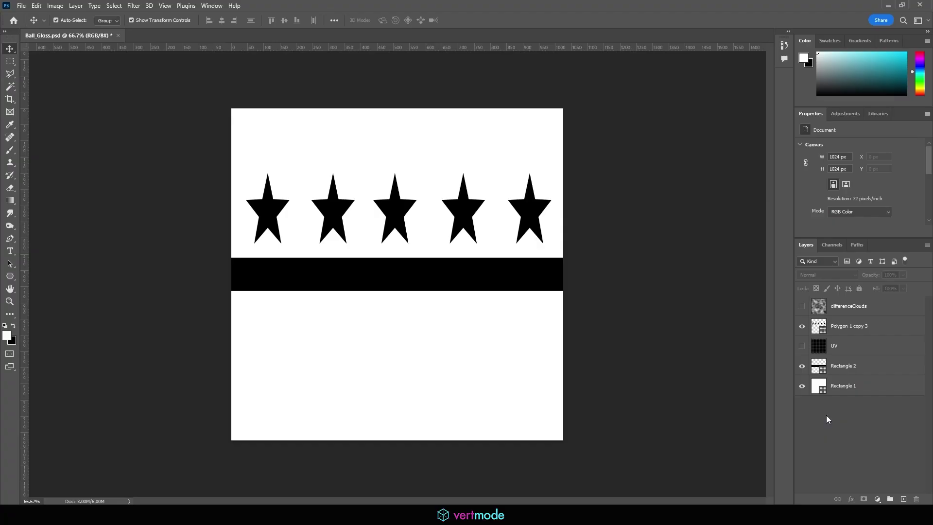
pyautogui.click(23, 6)
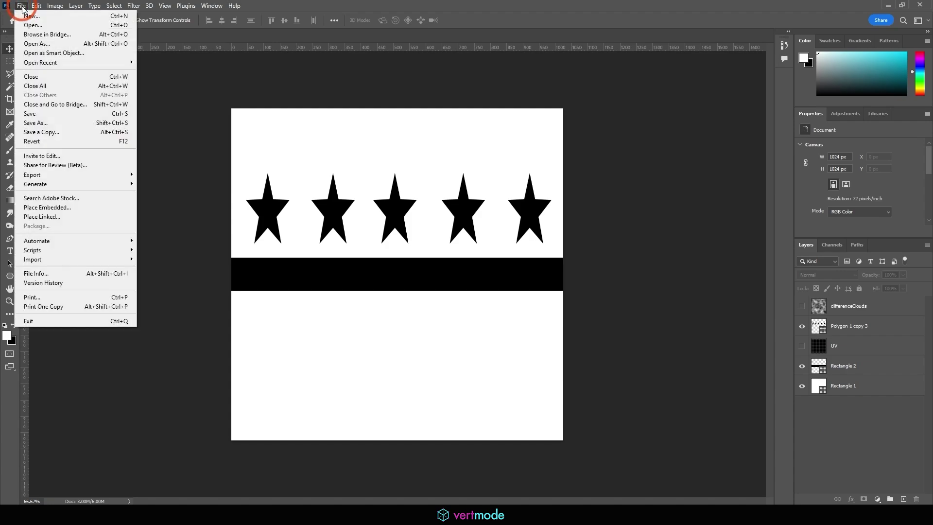
pyautogui.click(58, 116)
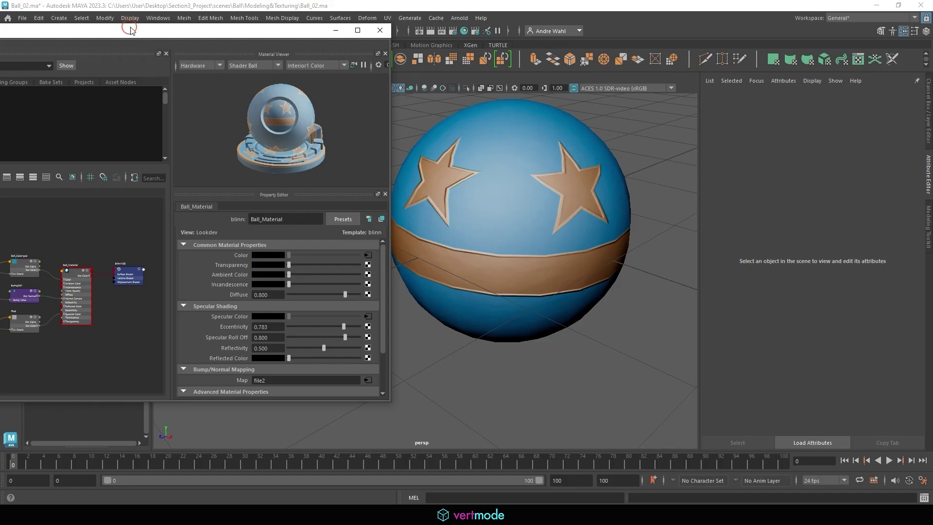
# - Switch to Maya and connect a new File texture to the Eccentricity of Ball_Material
pyautogui.moveTo(130, 30); pyautogui.dragTo(342, 19)
pyautogui.keyDown('alt'); pyautogui.moveTo(631, 178); pyautogui.dragTo(693, 178, button='middle'); pyautogui.keyUp('alt')
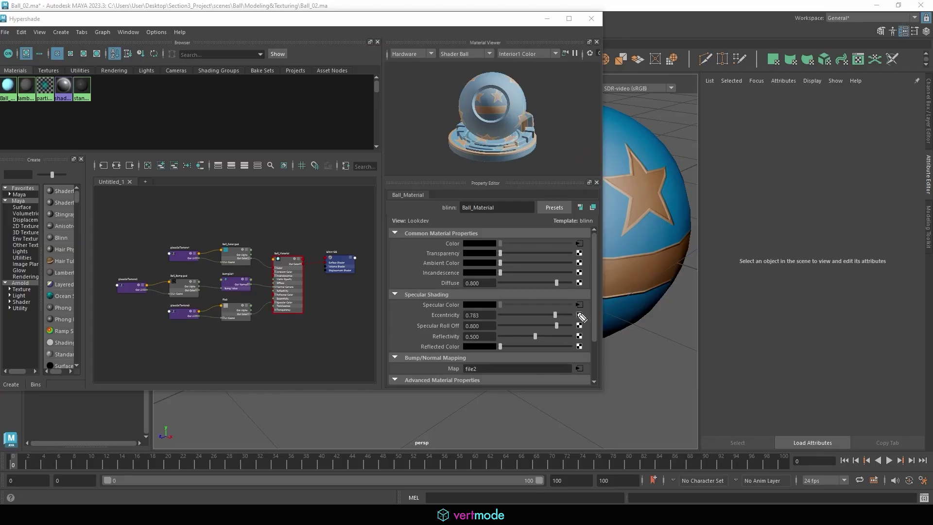
pyautogui.moveTo(569, 313); pyautogui.dragTo(578, 306)
pyautogui.click(579, 314)
pyautogui.click(549, 106)
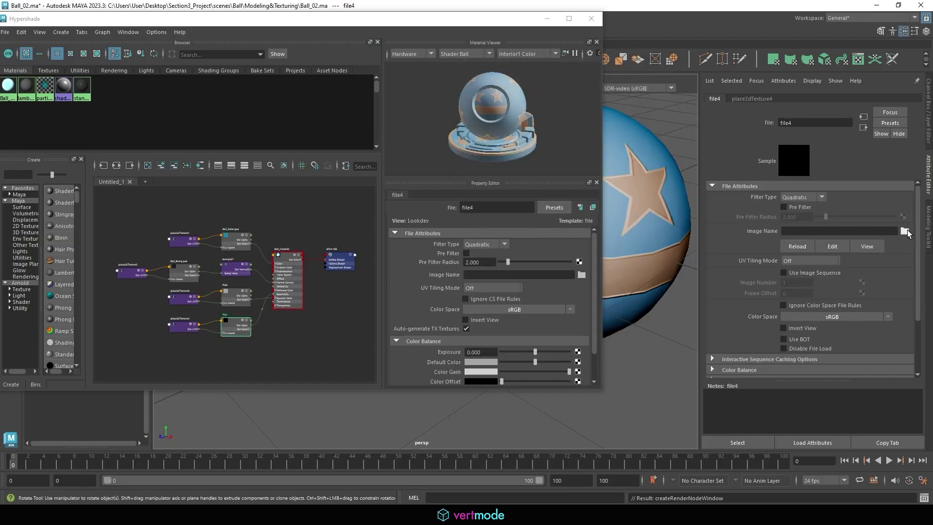
# - Load Ball_Gloss.psd from the Ball folder in sourceimages as the new file texture's image
pyautogui.click(904, 231)
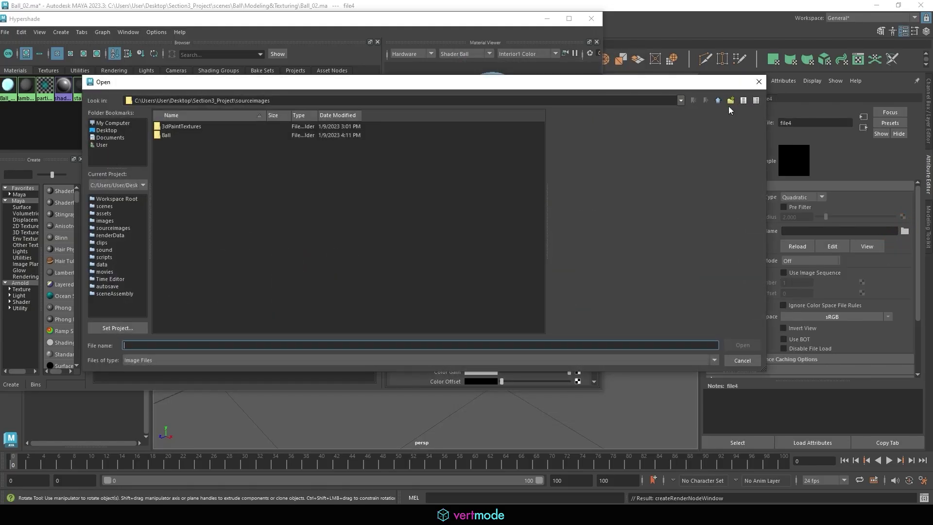
pyautogui.doubleClick(168, 136)
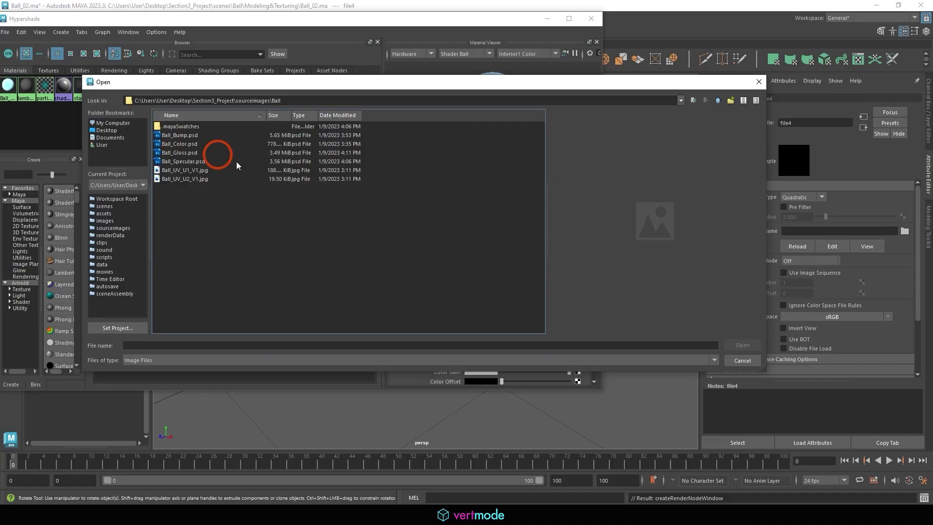
pyautogui.click(188, 162)
pyautogui.click(187, 153)
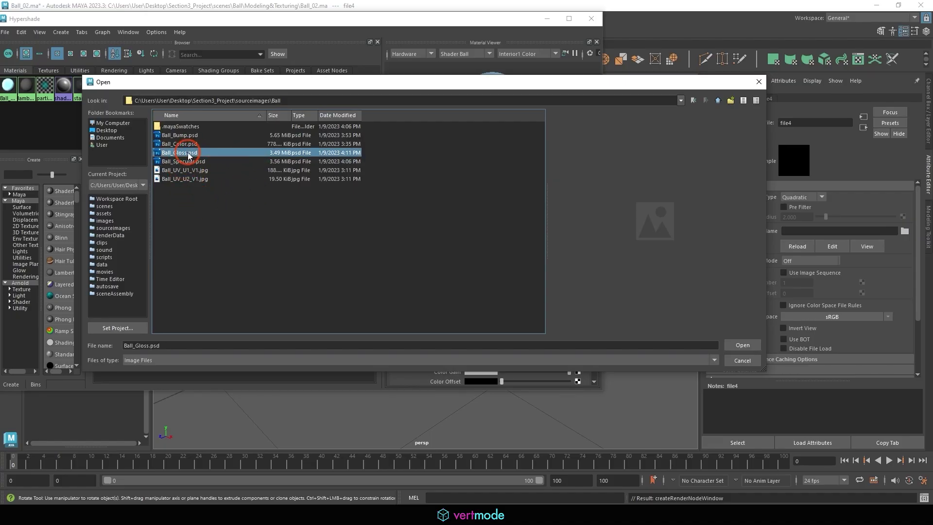
pyautogui.click(736, 348)
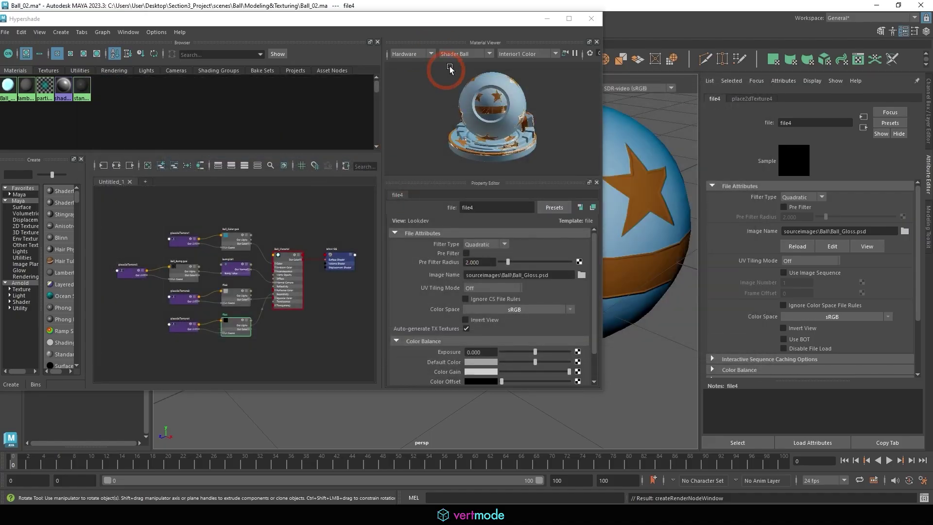
# - Examine the gloss map's effect on the ball and the file4 node's connection to Ball_Material in the node graph
pyautogui.moveTo(403, 21); pyautogui.dragTo(256, 20)
pyautogui.keyDown('alt'); pyautogui.moveTo(558, 160); pyautogui.dragTo(619, 237); pyautogui.keyUp('alt')
pyautogui.scroll(3, 547, 231)
pyautogui.keyDown('alt'); pyautogui.moveTo(548, 235); pyautogui.dragTo(585, 227); pyautogui.keyUp('alt')
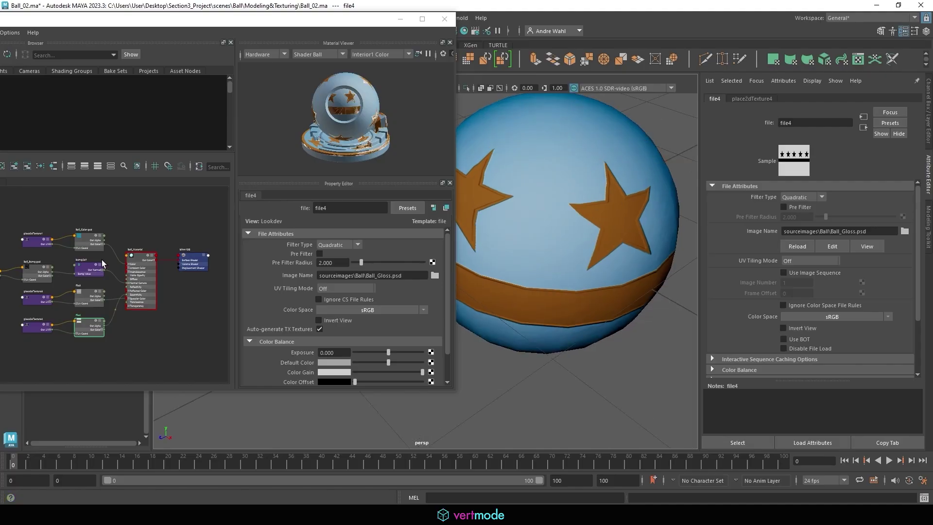
pyautogui.keyDown('alt'); pyautogui.moveTo(101, 260); pyautogui.dragTo(128, 216, button='middle'); pyautogui.keyUp('alt')
pyautogui.moveTo(456, 228); pyautogui.dragTo(576, 229)
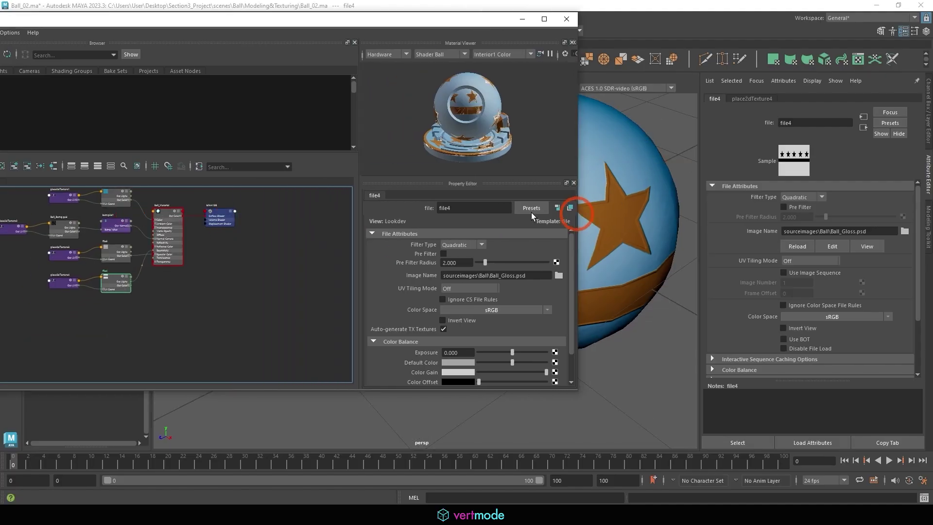
pyautogui.keyDown('alt'); pyautogui.moveTo(289, 277); pyautogui.dragTo(327, 335, button='middle'); pyautogui.keyUp('alt')
pyautogui.scroll(3, 229, 302)
pyautogui.keyDown('alt'); pyautogui.moveTo(184, 265); pyautogui.dragTo(247, 200, button='middle'); pyautogui.keyUp('alt')
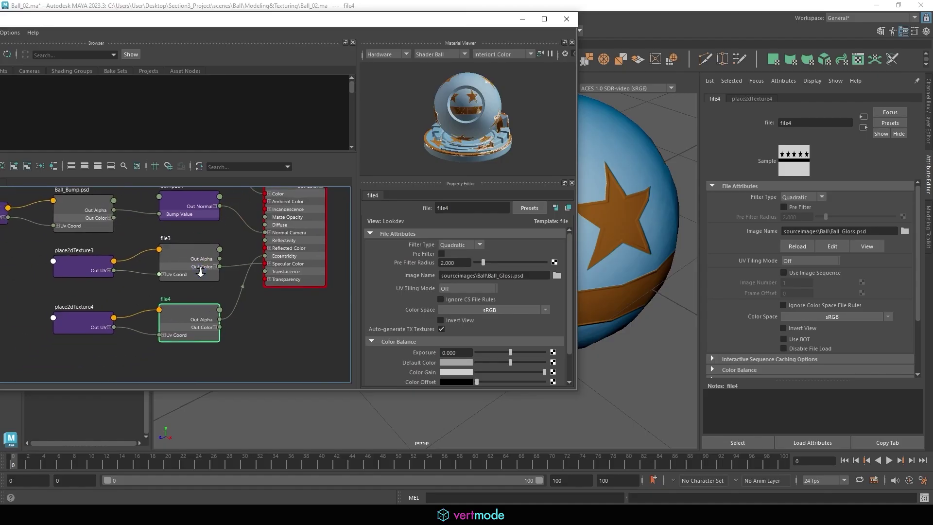
pyautogui.scroll(2, 233, 295)
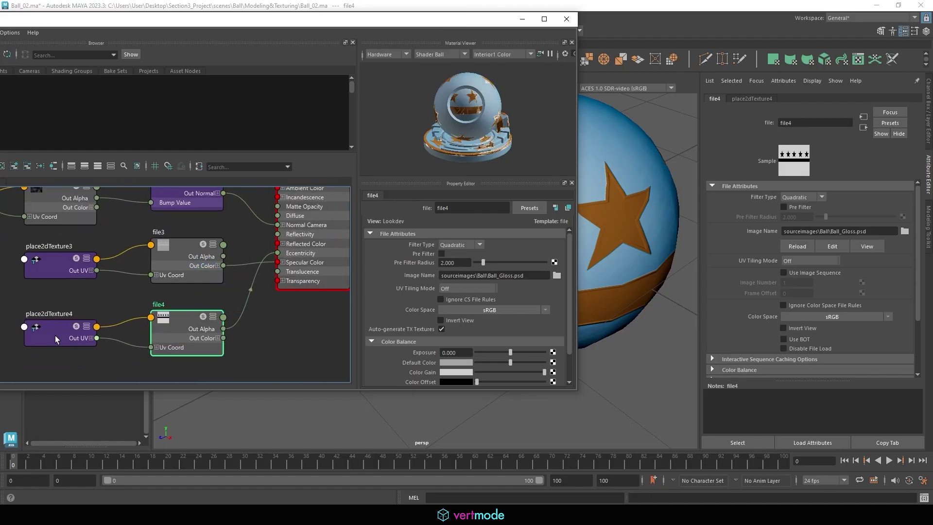
pyautogui.keyDown('alt'); pyautogui.moveTo(160, 252); pyautogui.dragTo(81, 284, button='right'); pyautogui.keyUp('alt')
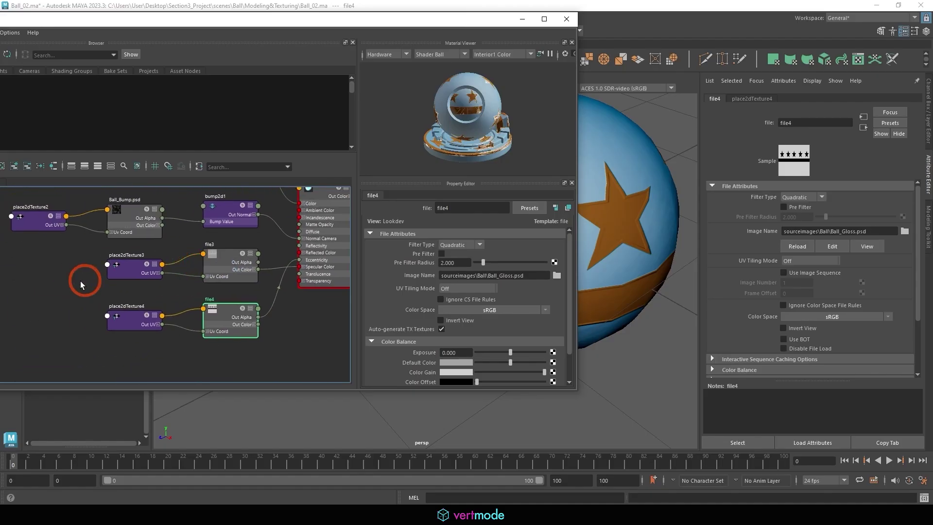
# - Swap the file3 and file4 node pairs in the graph so file4 sits above file3, and maximize the Hypershade window
pyautogui.moveTo(122, 294); pyautogui.dragTo(211, 362)
pyautogui.moveTo(112, 339); pyautogui.dragTo(200, 258)
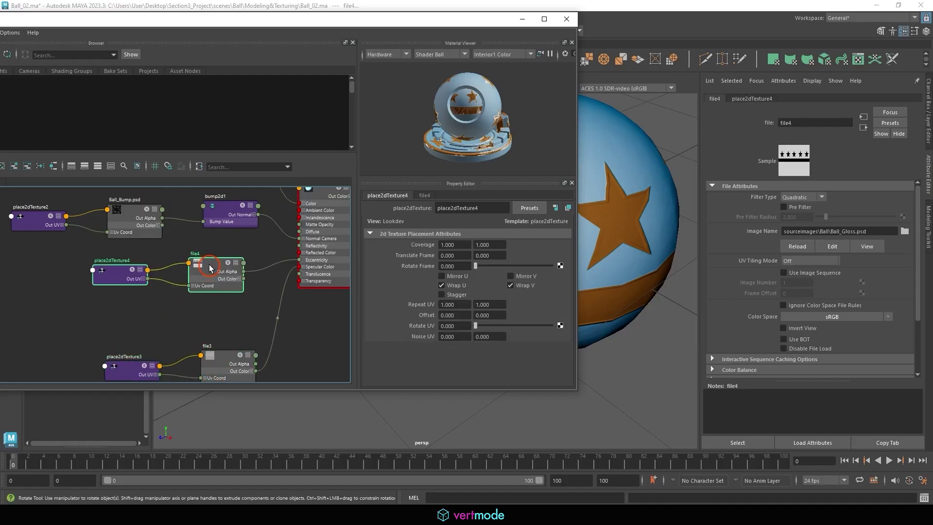
pyautogui.moveTo(348, 25); pyautogui.dragTo(482, 3)
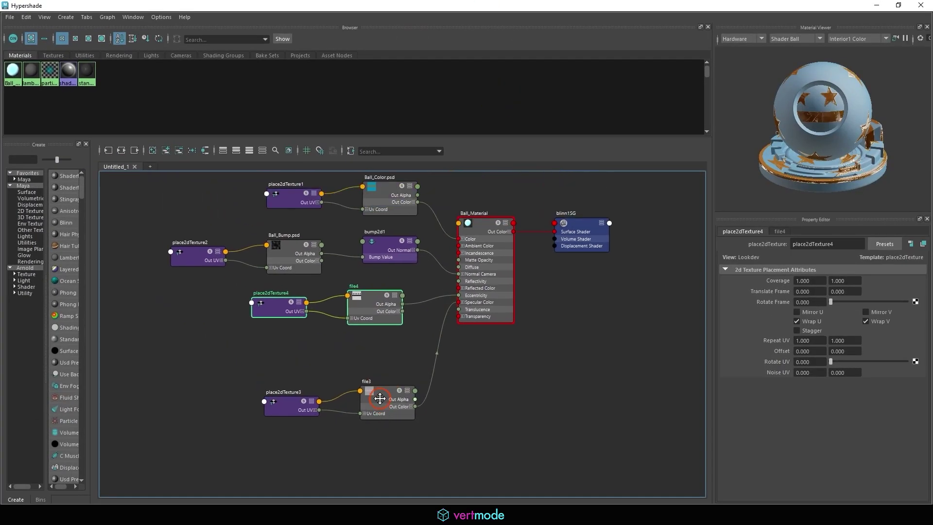
pyautogui.keyDown('alt'); pyautogui.moveTo(478, 364); pyautogui.dragTo(522, 450, button='right'); pyautogui.keyUp('alt')
pyautogui.scroll(-3, 514, 402)
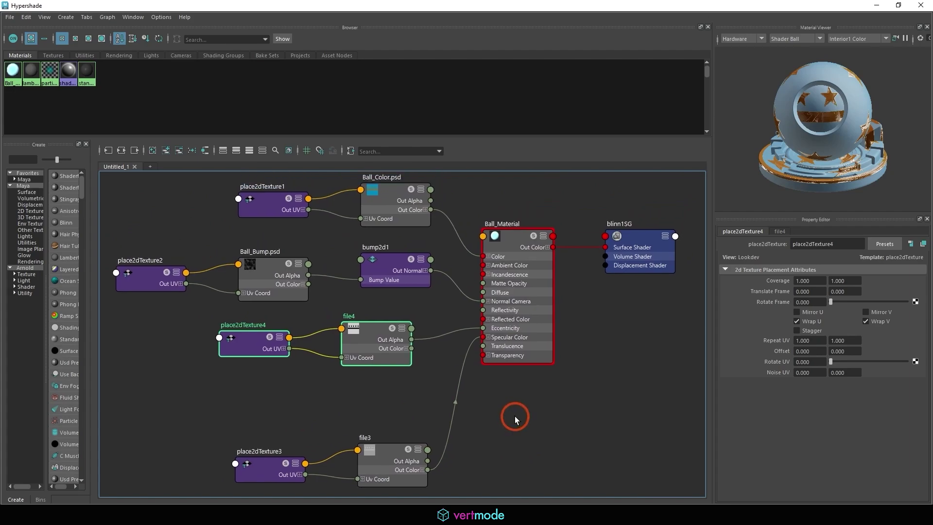
pyautogui.scroll(-1, 509, 390)
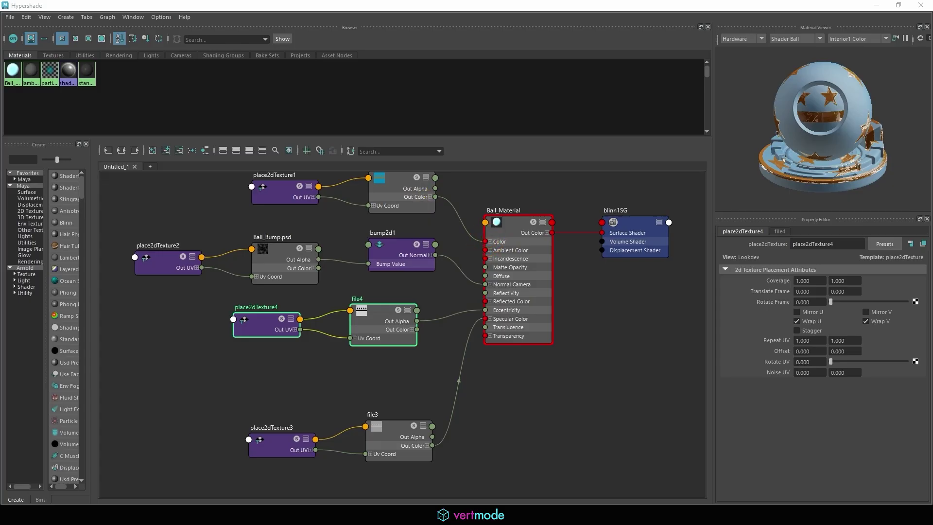
# - Expand the Out Color of Ball_Color.psd and the Color input of Ball_Material into their R, G and B channels
pyautogui.click(430, 197)
pyautogui.moveTo(430, 197); pyautogui.dragTo(487, 242)
pyautogui.click(114, 226)
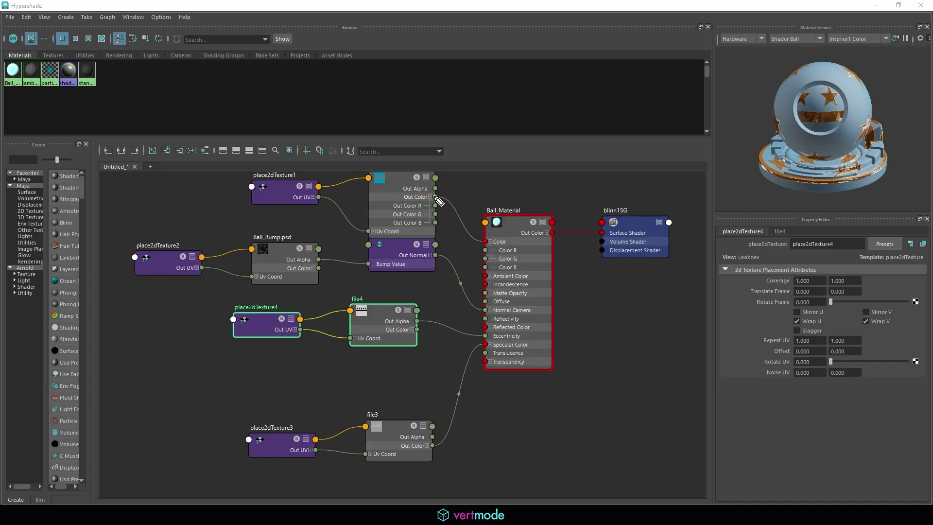
pyautogui.moveTo(439, 201); pyautogui.dragTo(486, 248)
pyautogui.moveTo(505, 175)
pyautogui.mouseDown()
pyautogui.moveTo(554, 145)
pyautogui.moveTo(545, 150)
pyautogui.moveTo(566, 173)
pyautogui.moveTo(554, 179)
pyautogui.mouseUp()
pyautogui.click(539, 156)
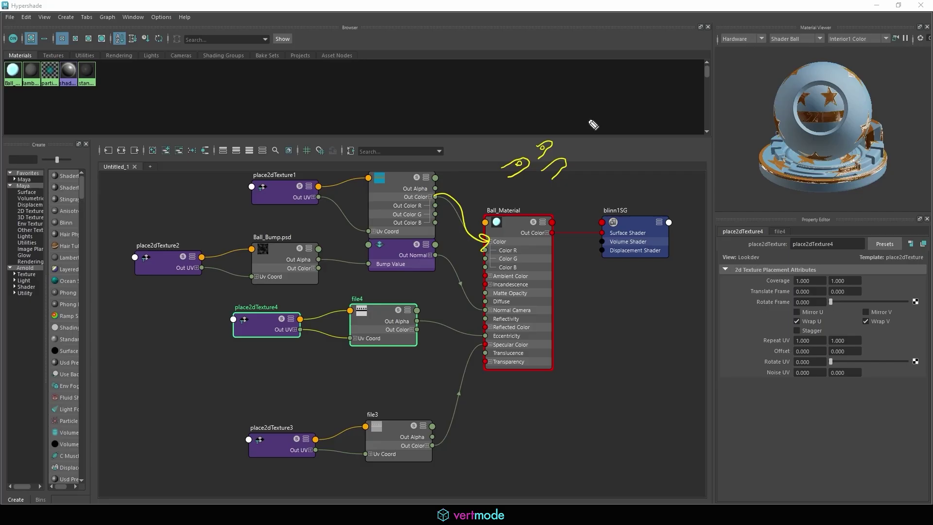
pyautogui.moveTo(591, 113)
pyautogui.mouseDown()
pyautogui.moveTo(597, 122)
pyautogui.moveTo(589, 112)
pyautogui.moveTo(610, 108)
pyautogui.moveTo(618, 130)
pyautogui.mouseUp()
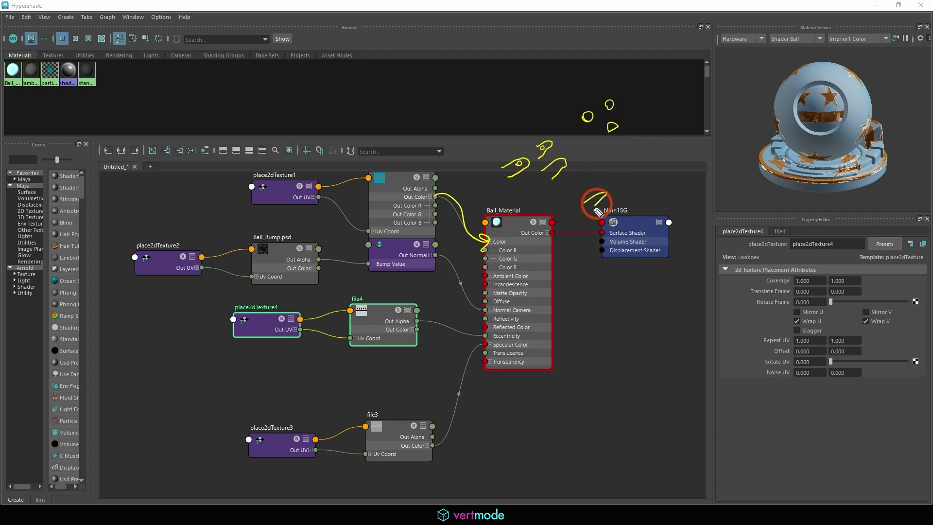
pyautogui.moveTo(587, 182); pyautogui.dragTo(585, 207)
pyautogui.moveTo(640, 164); pyautogui.dragTo(662, 152)
pyautogui.moveTo(661, 180); pyautogui.dragTo(660, 193)
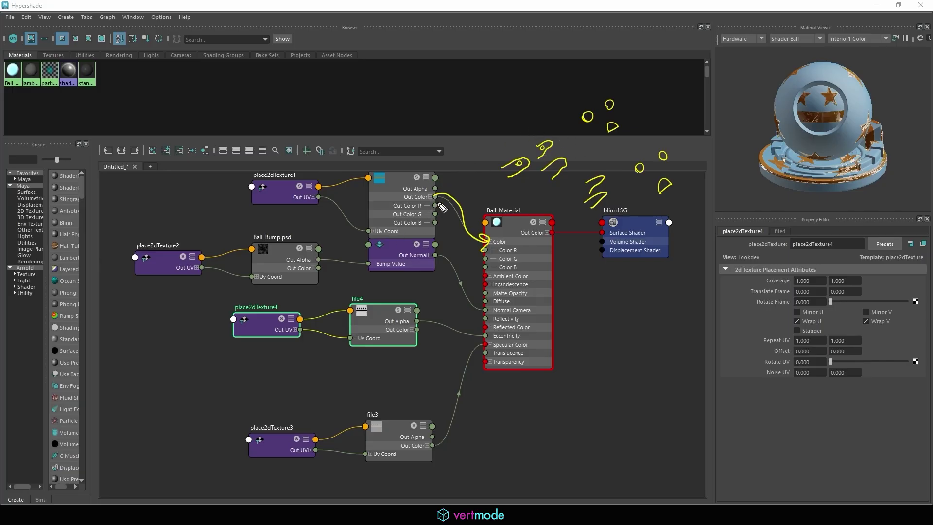
pyautogui.moveTo(431, 208); pyautogui.dragTo(434, 209)
pyautogui.moveTo(448, 171)
pyautogui.mouseDown()
pyautogui.moveTo(457, 180)
pyautogui.moveTo(448, 187)
pyautogui.moveTo(481, 212)
pyautogui.moveTo(486, 246)
pyautogui.moveTo(514, 248)
pyautogui.mouseUp()
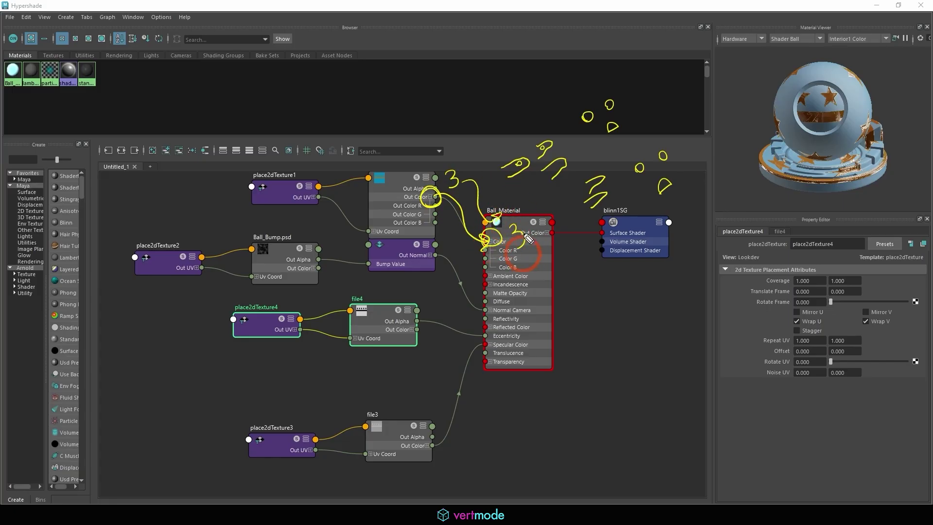
pyautogui.moveTo(531, 195); pyautogui.dragTo(500, 169)
pyautogui.click(566, 187)
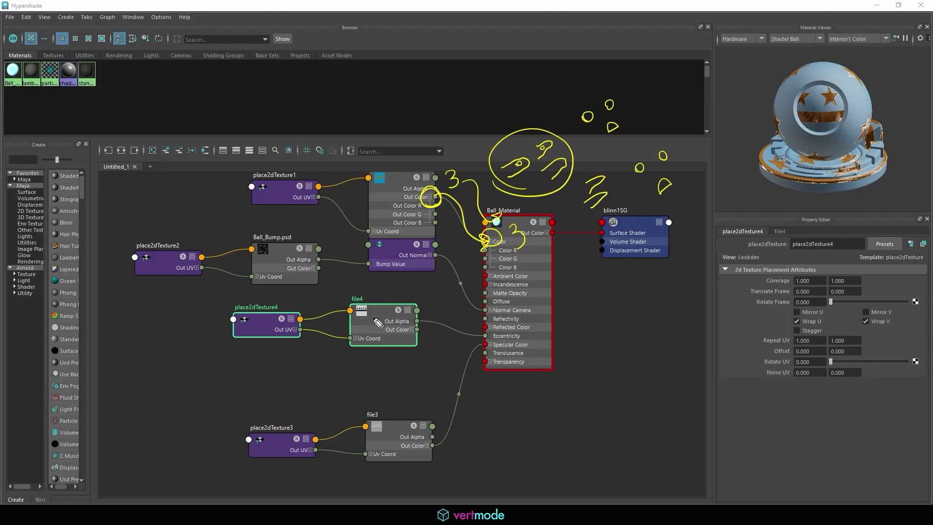
pyautogui.moveTo(418, 338)
pyautogui.mouseDown()
pyautogui.moveTo(411, 318)
pyautogui.moveTo(406, 337)
pyautogui.moveTo(484, 334)
pyautogui.moveTo(488, 348)
pyautogui.mouseUp()
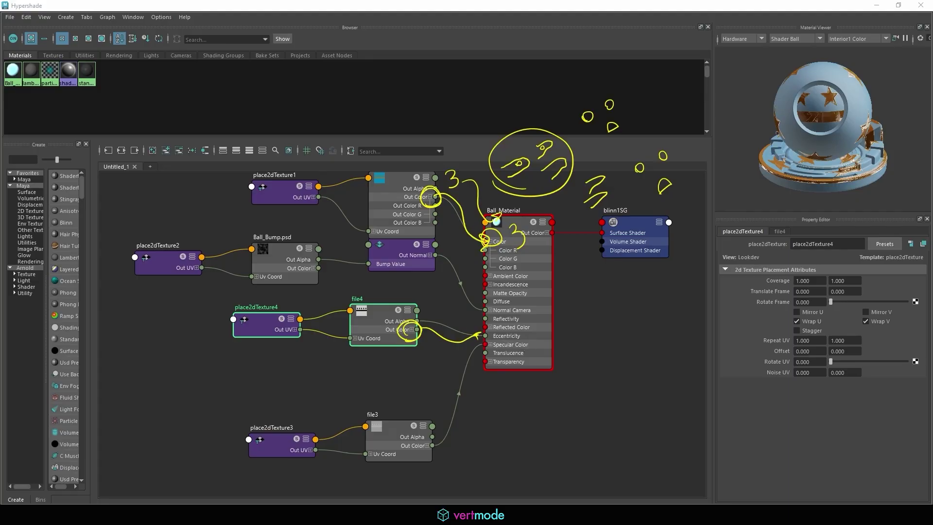
pyautogui.press('Escape')
# - Select the file4 texture node and turn on Alpha Is Luminance in its color balance settings
pyautogui.click(342, 310)
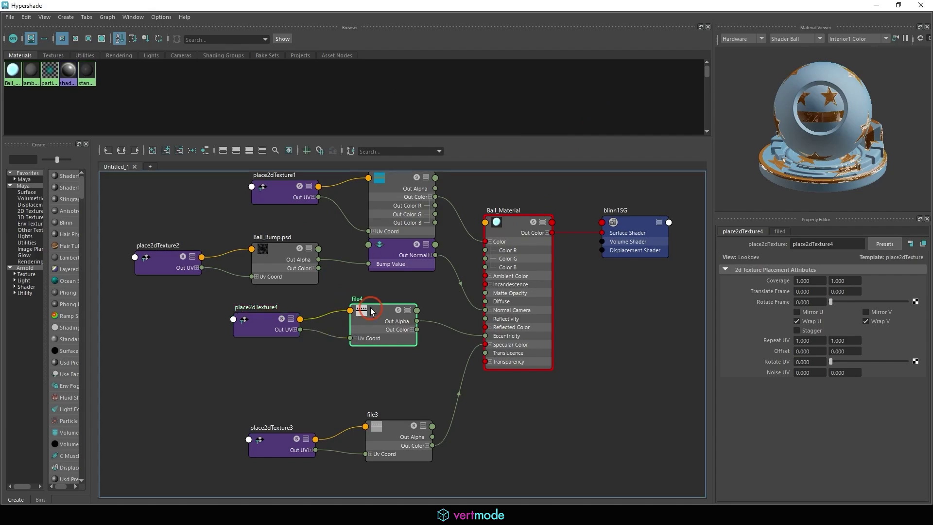
pyautogui.moveTo(389, 317)
pyautogui.mouseDown()
pyautogui.moveTo(379, 337)
pyautogui.moveTo(383, 310)
pyautogui.moveTo(377, 317)
pyautogui.mouseUp()
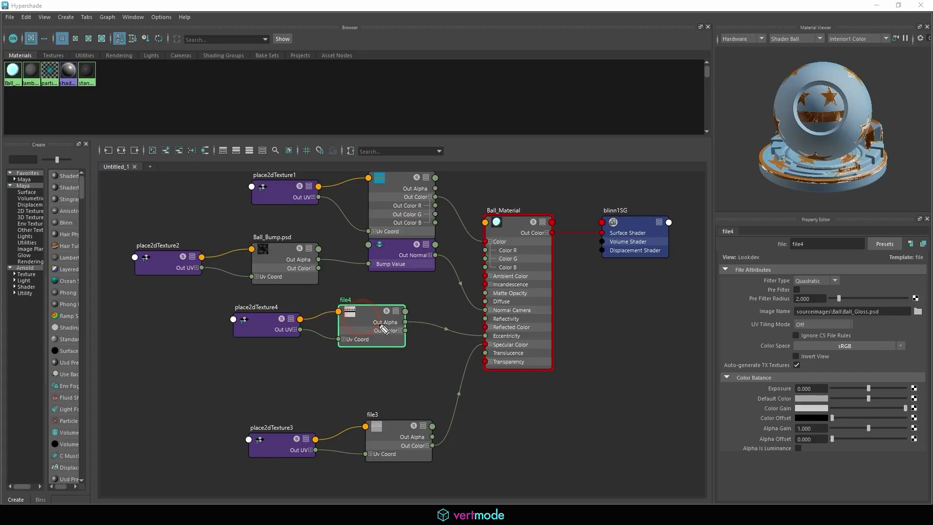
pyautogui.moveTo(405, 330)
pyautogui.mouseDown()
pyautogui.moveTo(372, 325)
pyautogui.moveTo(411, 319)
pyautogui.mouseUp()
pyautogui.press('Escape')
pyautogui.moveTo(744, 463)
pyautogui.mouseDown()
pyautogui.moveTo(733, 437)
pyautogui.moveTo(783, 437)
pyautogui.moveTo(806, 452)
pyautogui.moveTo(750, 480)
pyautogui.mouseUp()
pyautogui.moveTo(499, 3); pyautogui.dragTo(191, 48)
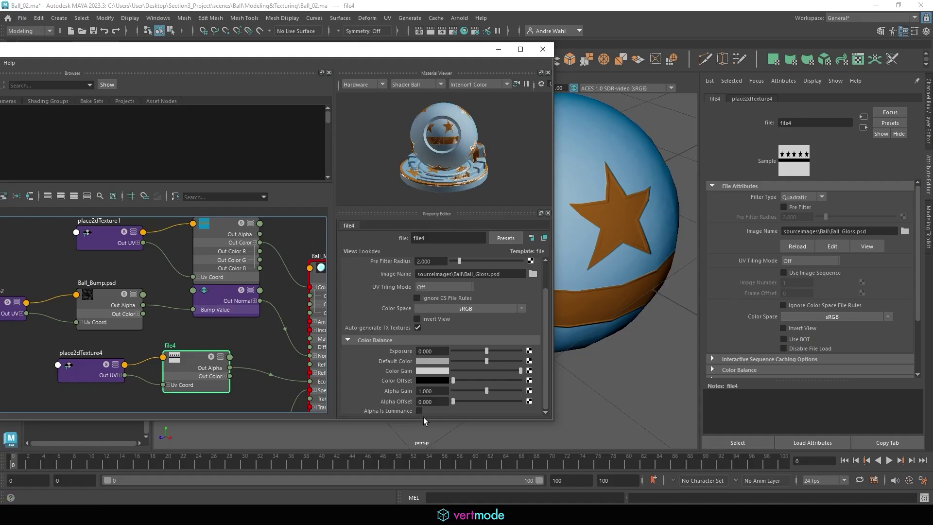
pyautogui.click(626, 253)
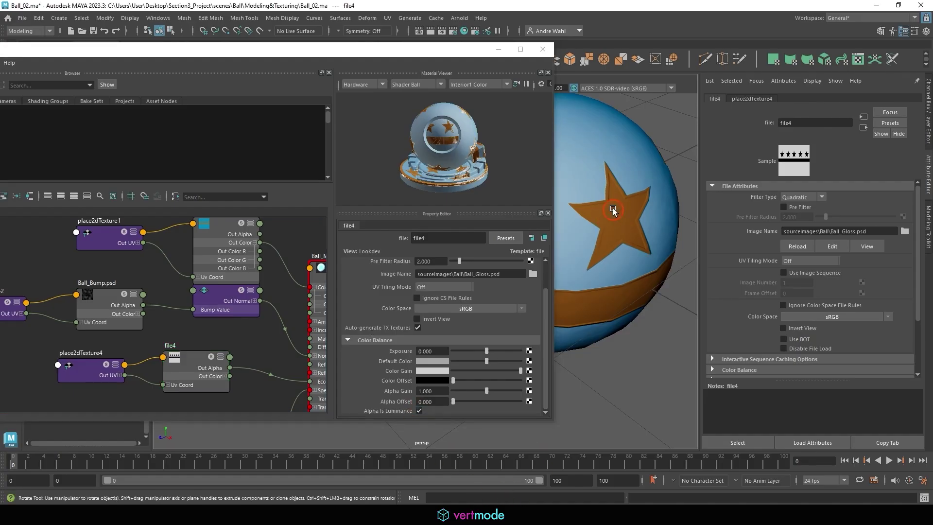
# - Refresh the Ball_Material sample swatch and clear the ball selection
pyautogui.click(795, 160)
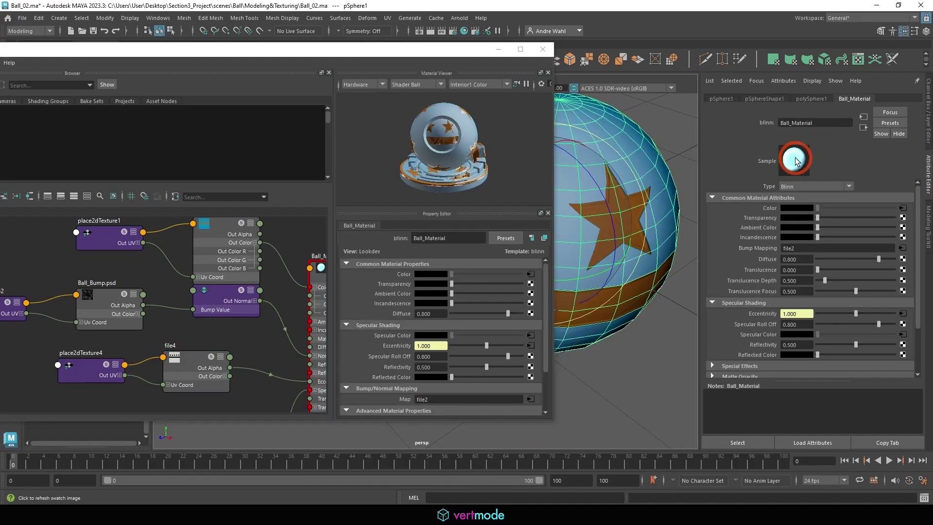
pyautogui.click(645, 351)
pyautogui.click(213, 383)
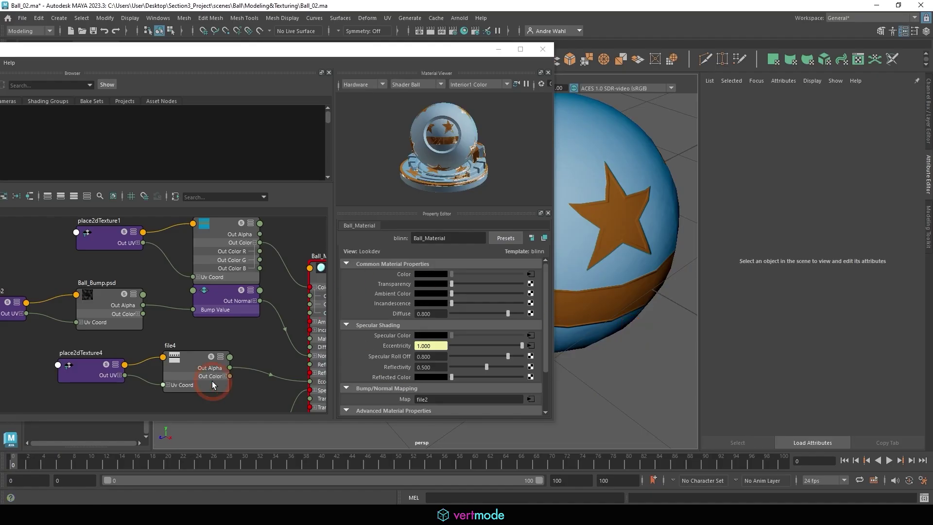
# - Select the file4 and place2dTexture4 nodes, uncover the viewport and inspect the ball's gloss from another angle
pyautogui.scroll(-2, 252, 311)
pyautogui.moveTo(37, 319); pyautogui.dragTo(202, 310)
pyautogui.moveTo(149, 374); pyautogui.dragTo(187, 372)
pyautogui.click(413, 50)
pyautogui.moveTo(414, 50); pyautogui.dragTo(261, 84)
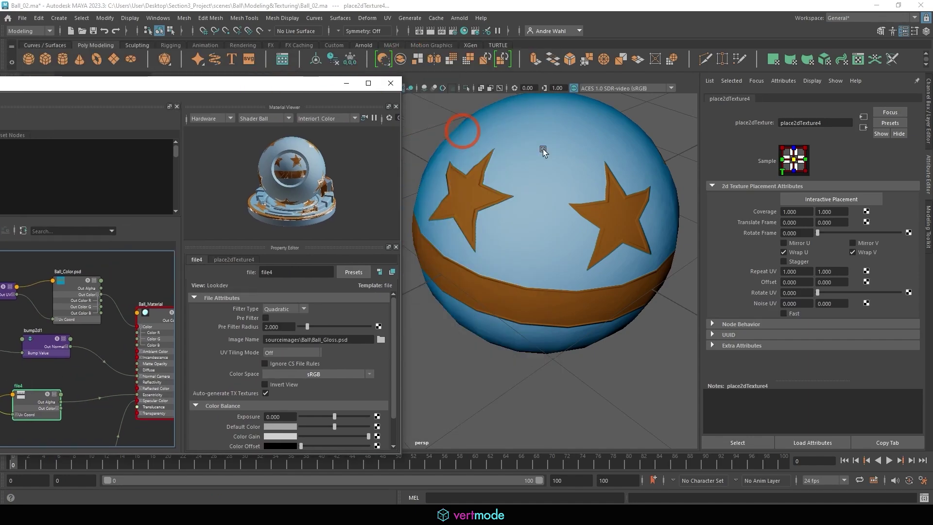
pyautogui.keyDown('alt'); pyautogui.moveTo(458, 129); pyautogui.dragTo(617, 210); pyautogui.keyUp('alt')
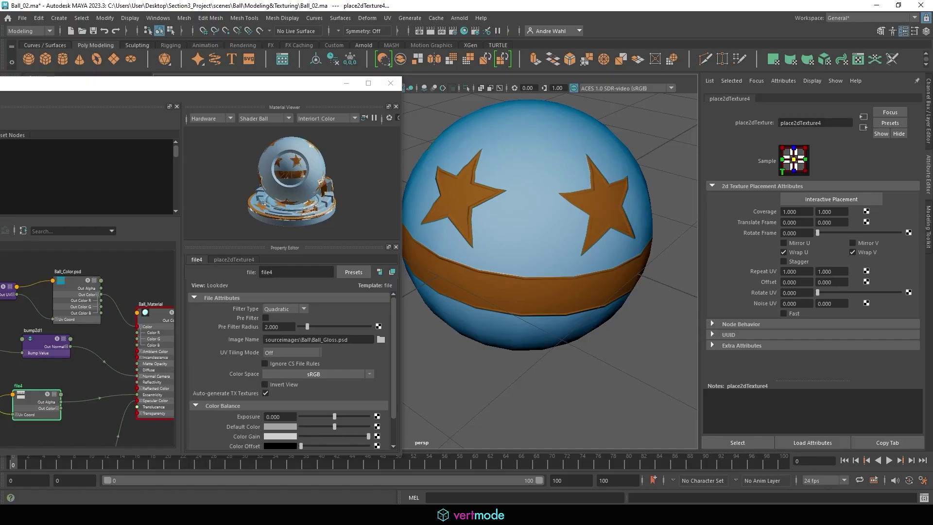
# - Switch to Photoshop, set the Rectangle 1 background's fill to a grey of 50% brightness, and save Ball_Gloss.psd
pyautogui.click(207, 503)
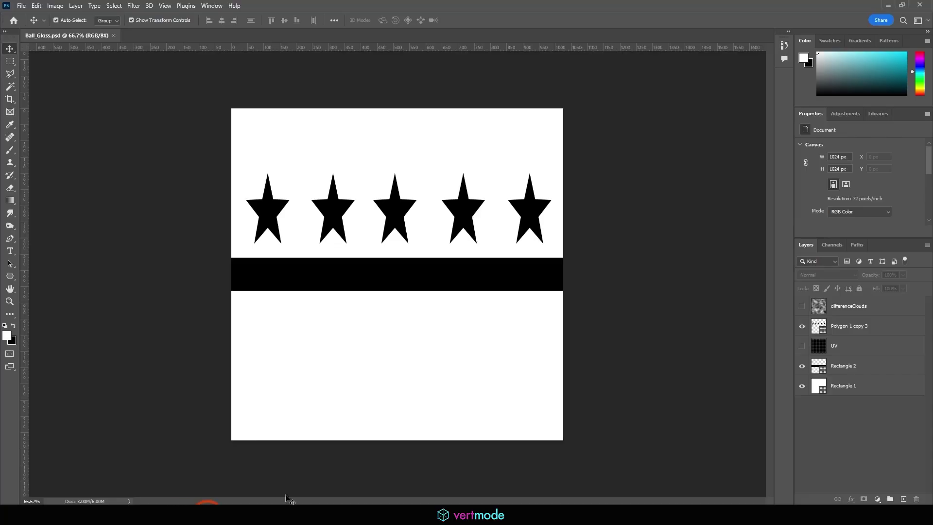
pyautogui.click(391, 302)
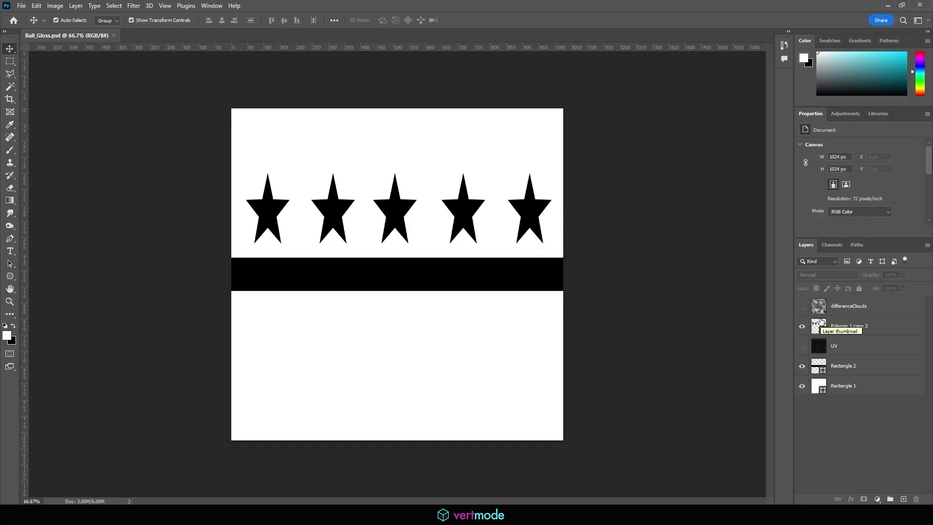
pyautogui.click(838, 386)
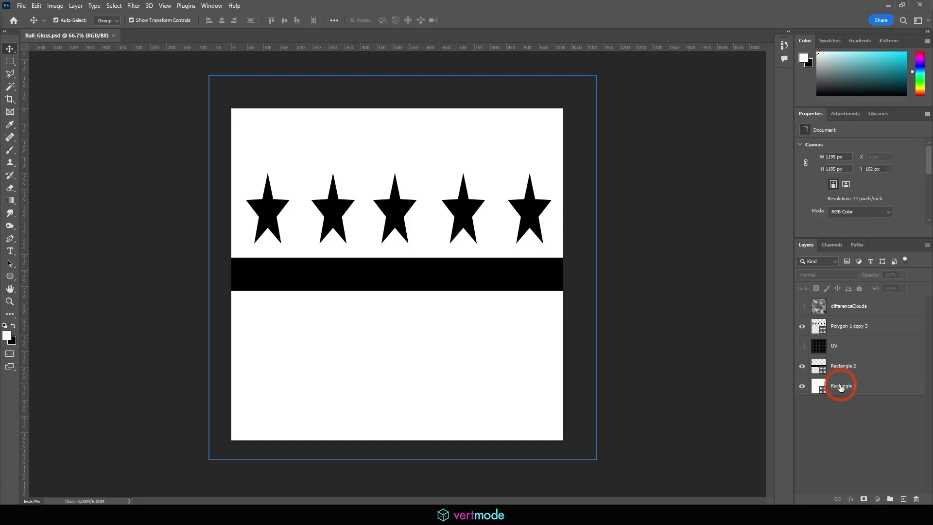
pyautogui.click(830, 215)
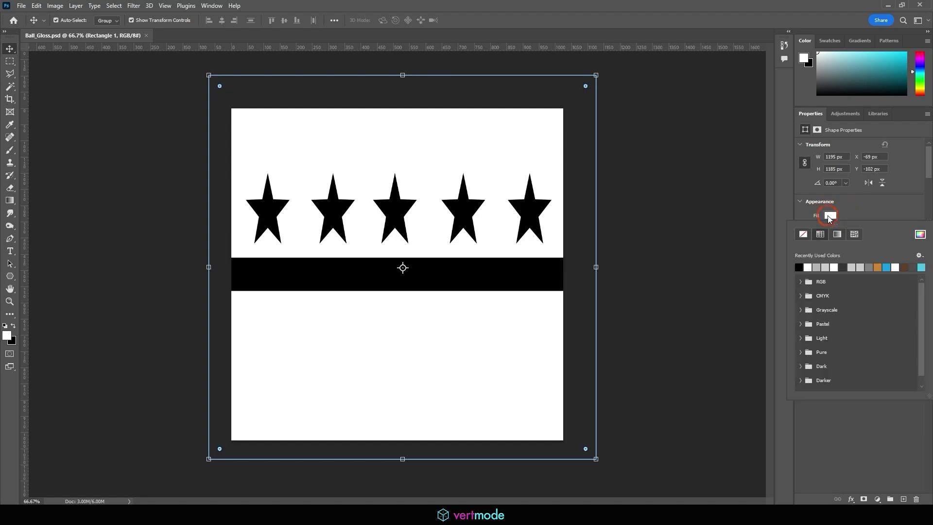
pyautogui.click(919, 235)
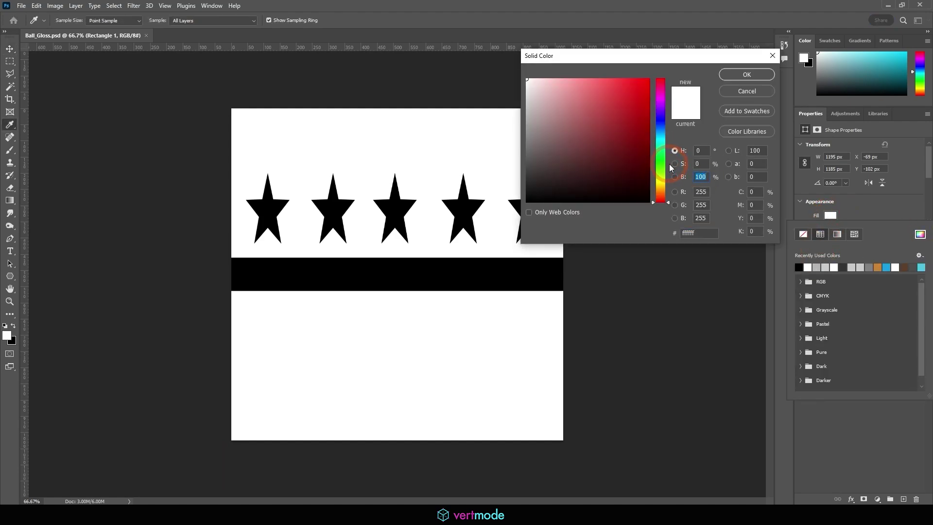
pyautogui.write('509')
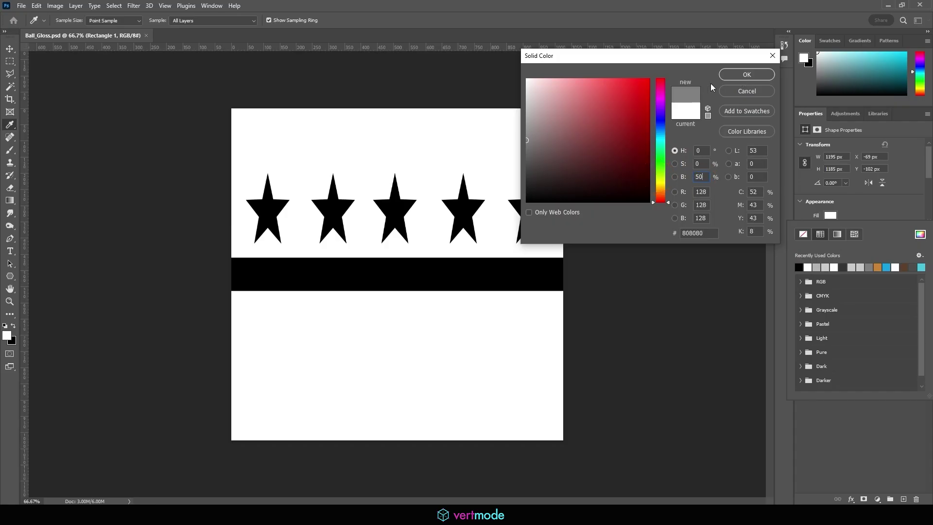
pyautogui.click(728, 78)
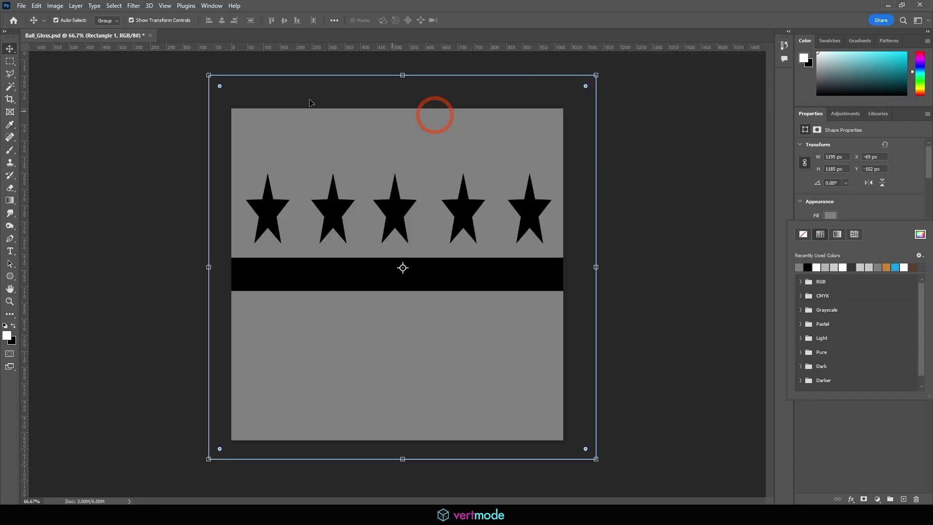
pyautogui.click(21, 6)
pyautogui.click(30, 113)
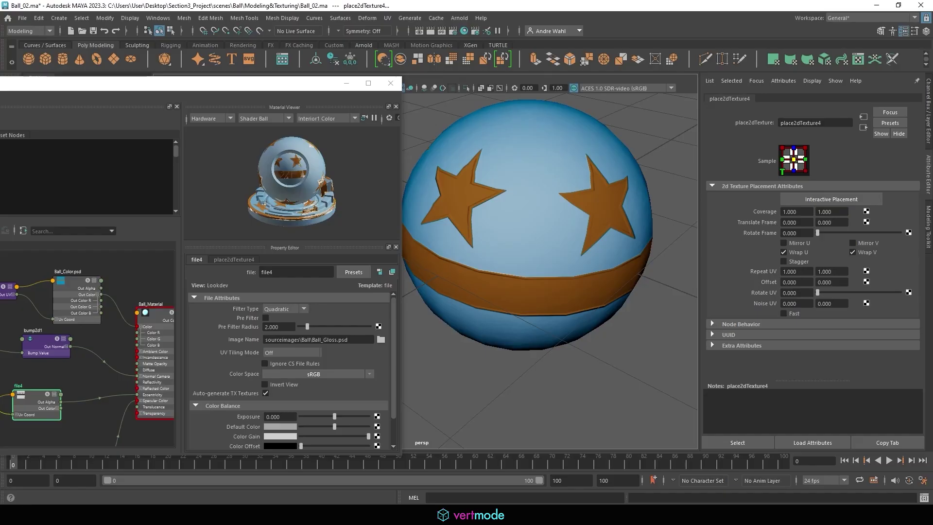
# - Back in Maya, refresh the ball material's sample swatch, deselect the ball and orbit to inspect its highlight
pyautogui.click(532, 225)
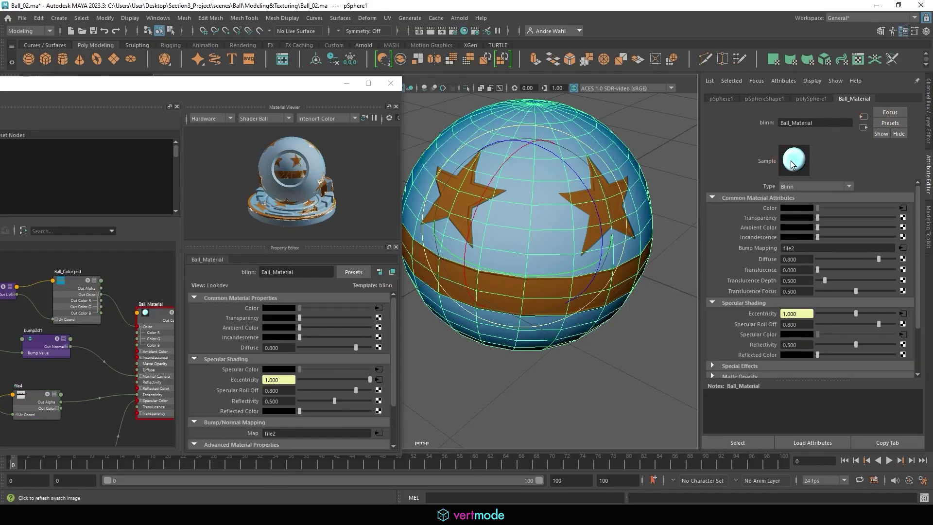
pyautogui.click(666, 123)
pyautogui.keyDown('alt'); pyautogui.moveTo(665, 123); pyautogui.dragTo(521, 230); pyautogui.keyUp('alt')
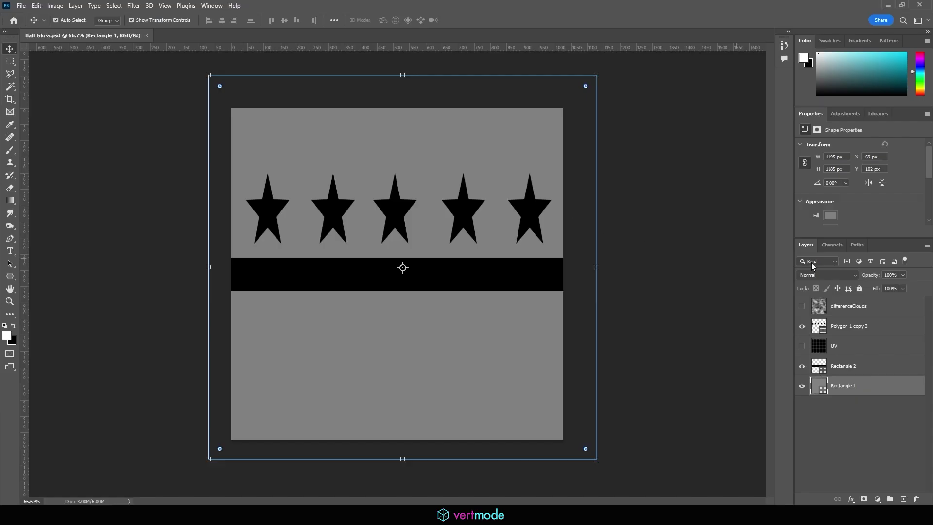
# - Switch to Photoshop and set the fill of the stars on Polygon 1 copy 3 to a grey of 30% brightness
pyautogui.click(820, 326)
pyautogui.click(834, 214)
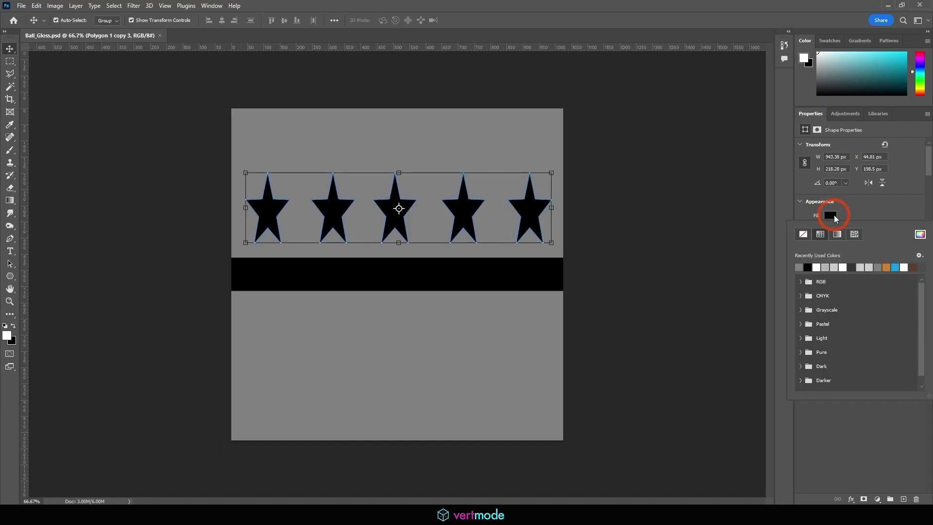
pyautogui.click(920, 233)
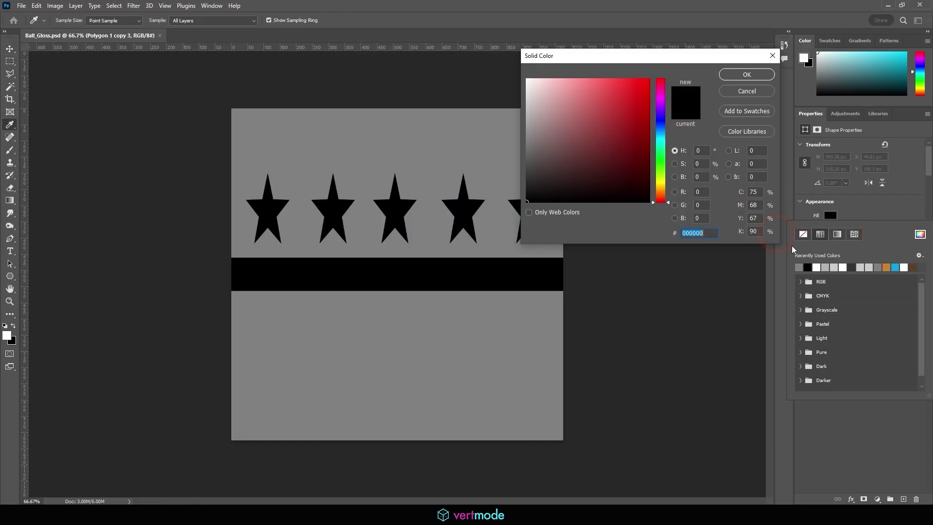
pyautogui.click(692, 179)
pyautogui.write('30')
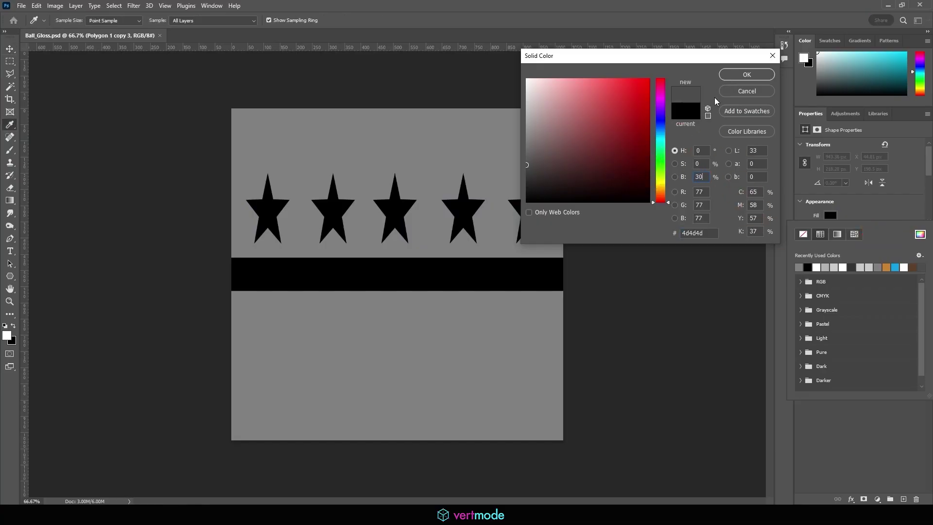
pyautogui.click(747, 75)
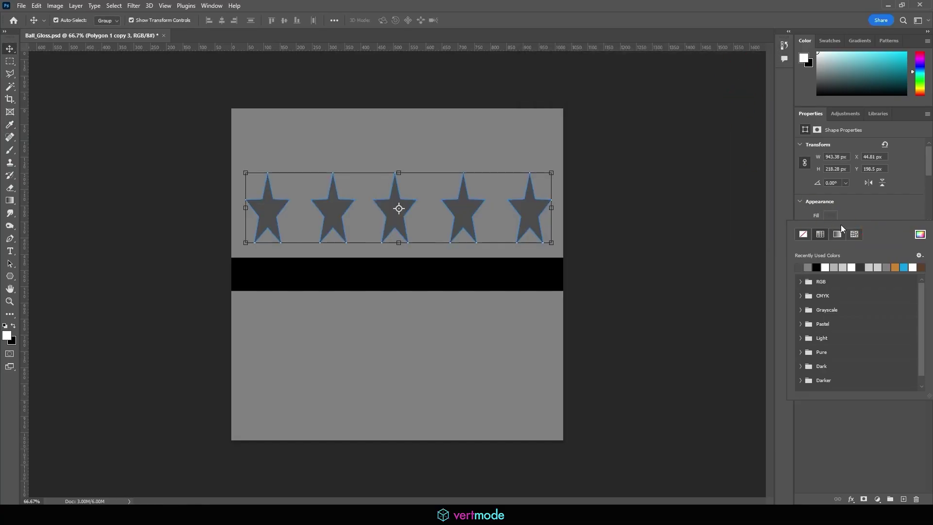
pyautogui.click(857, 422)
# - Set the Rectangle 2 stripe's fill to a grey of 30% brightness and save Ball_Gloss.psd
pyautogui.click(848, 368)
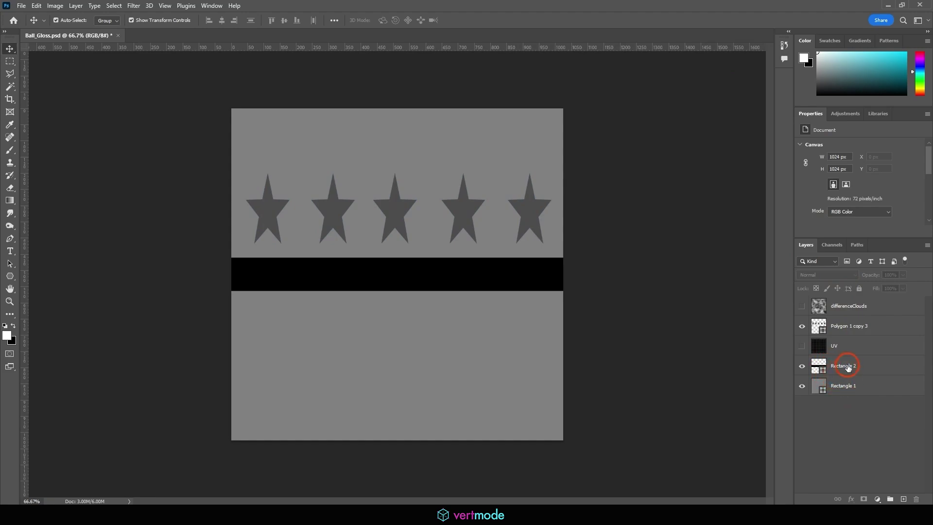
pyautogui.click(831, 215)
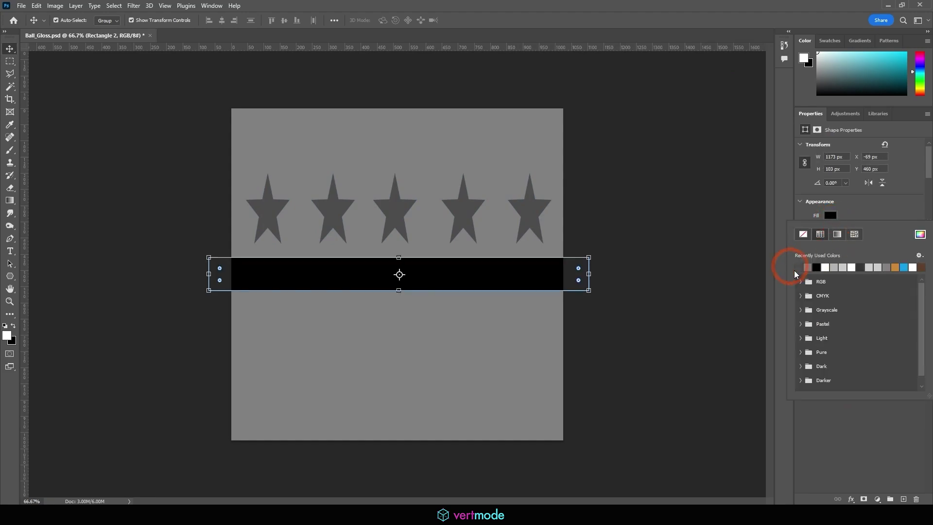
pyautogui.click(919, 234)
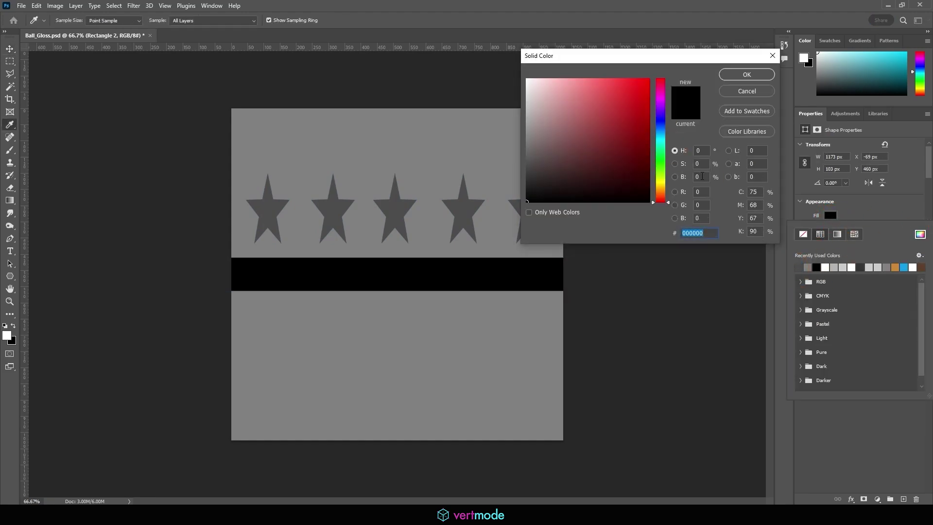
pyautogui.doubleClick(701, 176)
pyautogui.write('30')
pyautogui.click(737, 76)
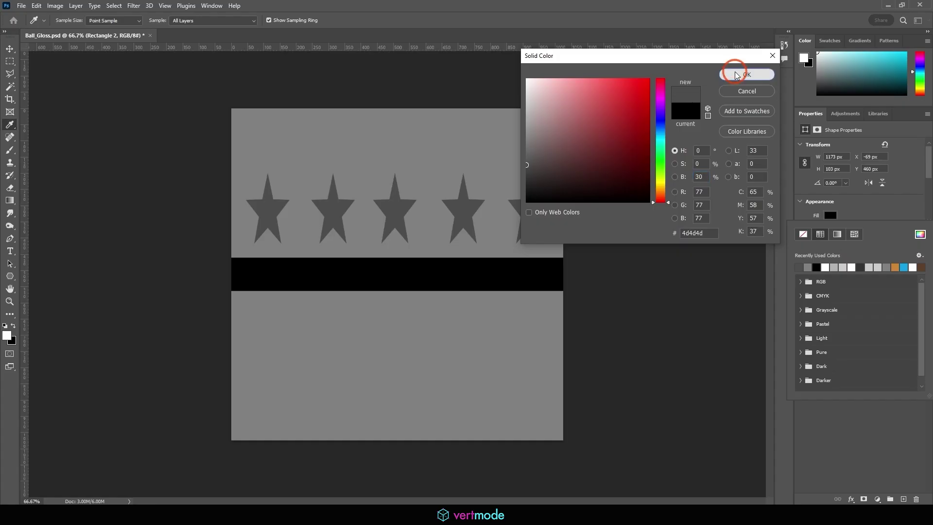
pyautogui.click(22, 6)
pyautogui.click(42, 114)
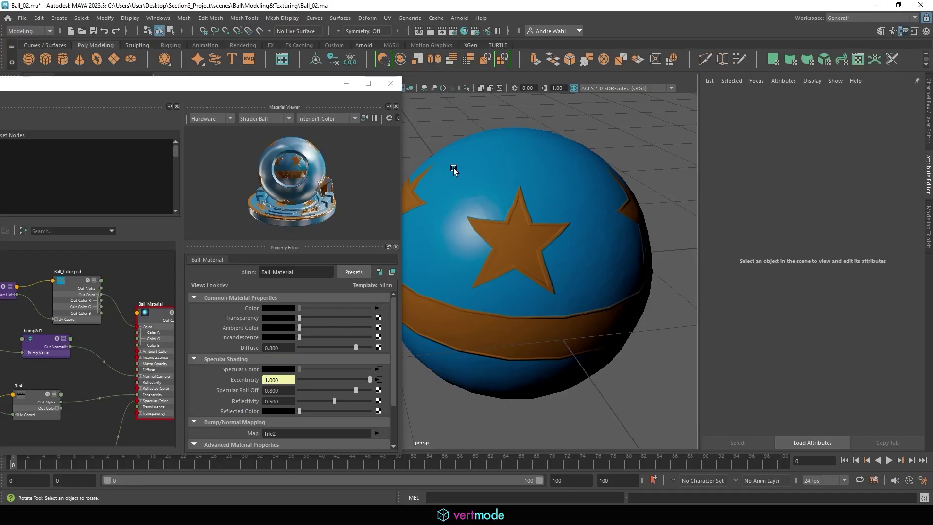
# - Return to Maya, refresh the ball material's swatch and inspect the highlights on the stars and stripe up close
pyautogui.click(532, 209)
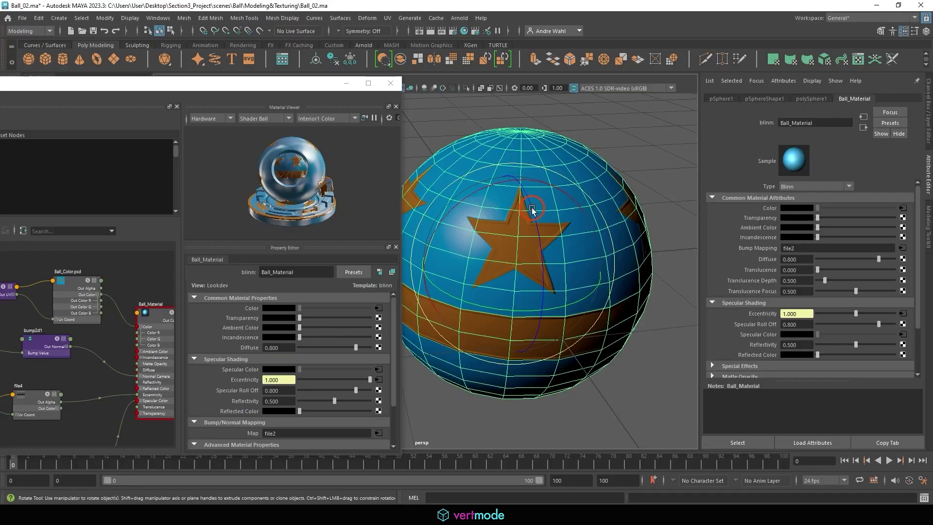
pyautogui.click(669, 132)
pyautogui.keyDown('alt'); pyautogui.moveTo(670, 132); pyautogui.dragTo(500, 211); pyautogui.keyUp('alt')
pyautogui.keyDown('alt'); pyautogui.moveTo(501, 211); pyautogui.dragTo(596, 216, button='right'); pyautogui.keyUp('alt')
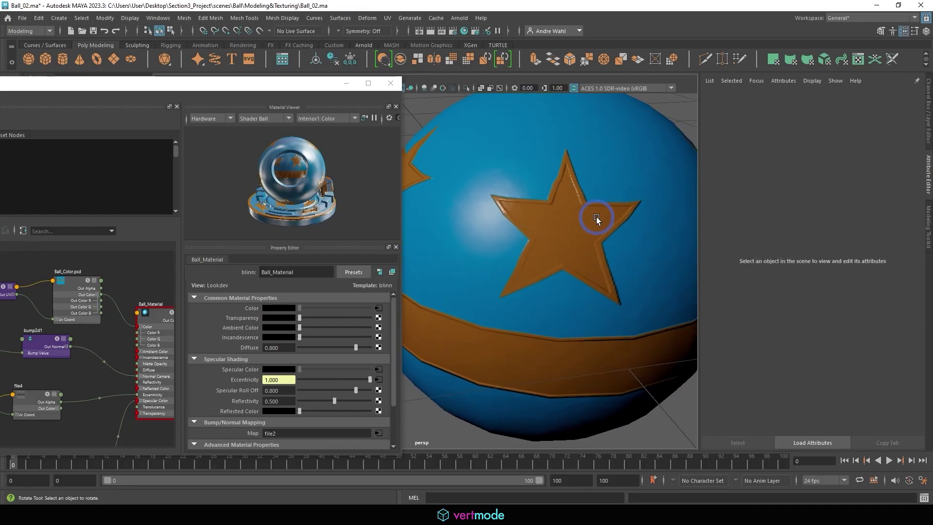
pyautogui.keyDown('alt'); pyautogui.moveTo(596, 216); pyautogui.dragTo(639, 184); pyautogui.keyUp('alt')
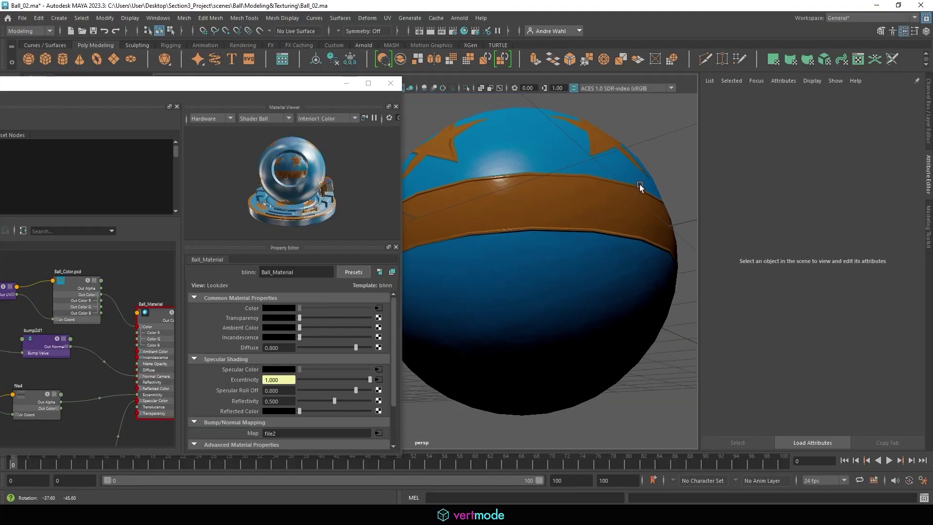
pyautogui.keyDown('alt'); pyautogui.moveTo(639, 185); pyautogui.dragTo(636, 238, button='right'); pyautogui.keyUp('alt')
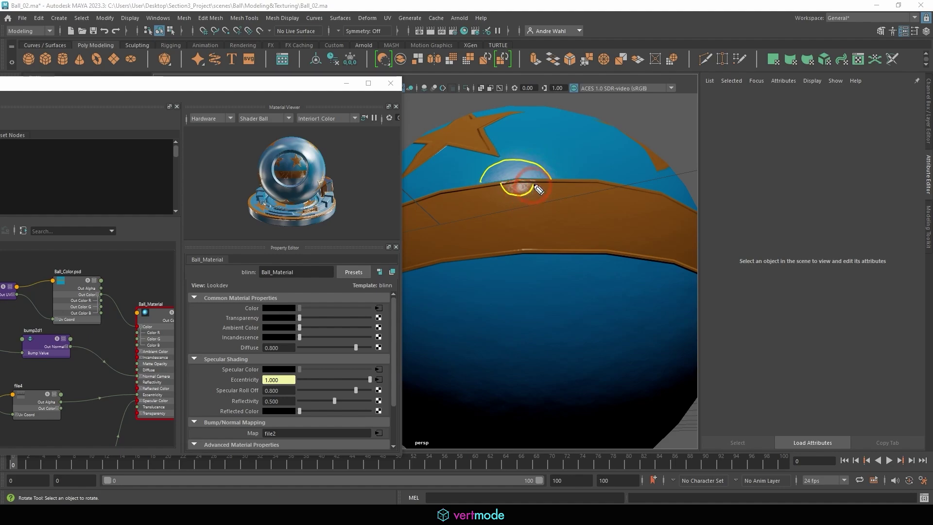
pyautogui.moveTo(531, 149)
pyautogui.mouseDown()
pyautogui.moveTo(557, 140)
pyautogui.moveTo(559, 151)
pyautogui.moveTo(590, 133)
pyautogui.moveTo(616, 138)
pyautogui.mouseUp()
pyautogui.moveTo(534, 210); pyautogui.dragTo(661, 197)
pyautogui.moveTo(592, 221)
pyautogui.mouseDown()
pyautogui.moveTo(589, 229)
pyautogui.moveTo(634, 241)
pyautogui.mouseUp()
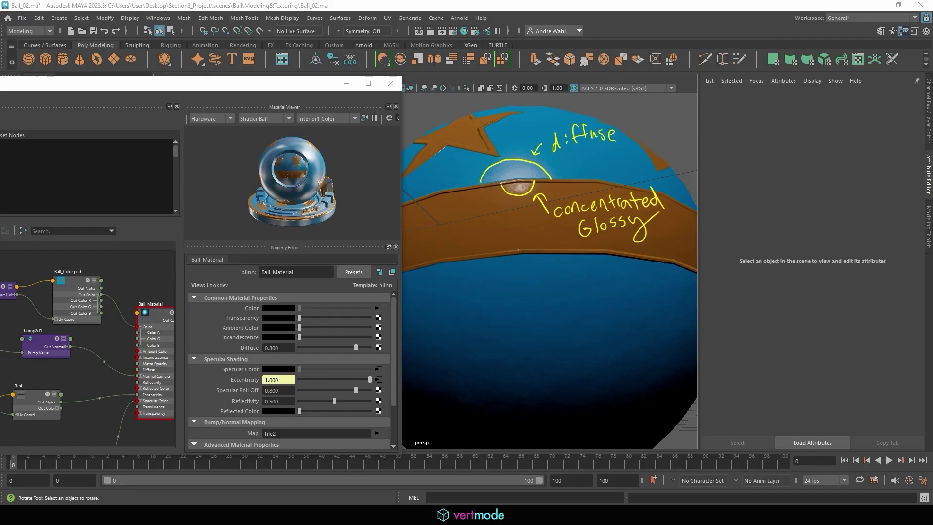
pyautogui.press('Escape')
pyautogui.keyDown('alt'); pyautogui.moveTo(559, 201); pyautogui.dragTo(561, 234); pyautogui.keyUp('alt')
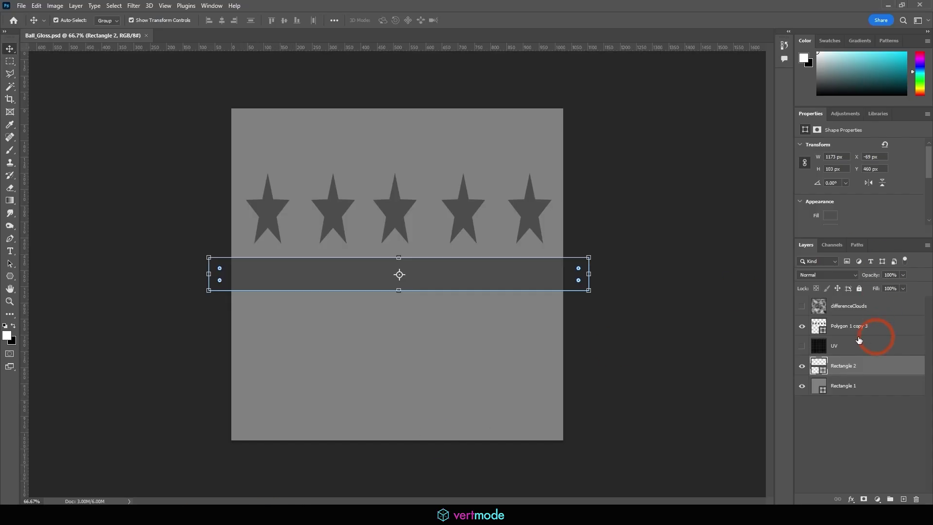
# - Switch to Photoshop and give the stars on Polygon 1 copy 3 a solid stroke of 20% brightness grey
pyautogui.click(818, 327)
pyautogui.scroll(-2, 863, 165)
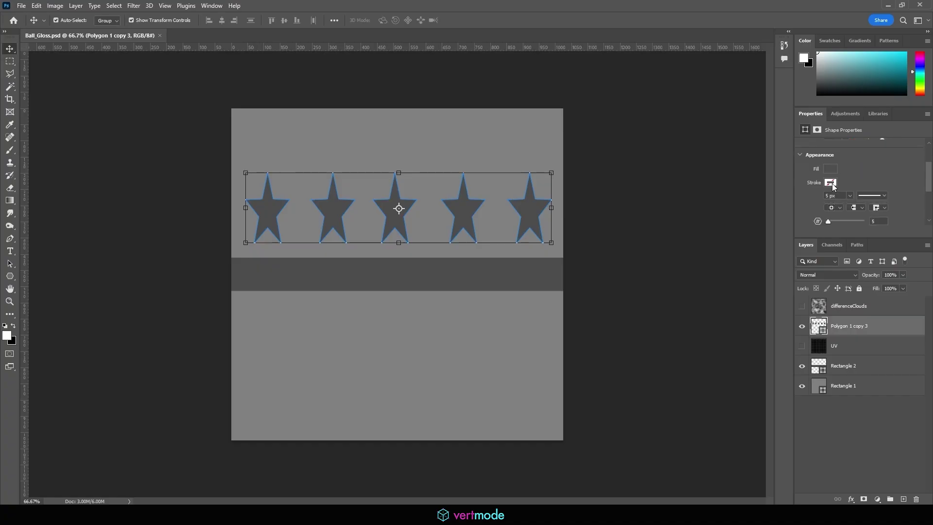
pyautogui.click(831, 182)
pyautogui.click(919, 202)
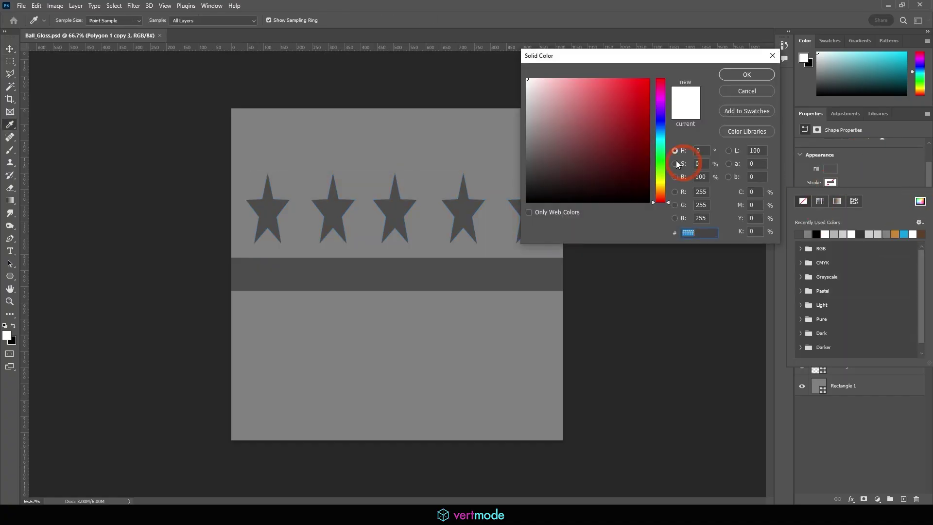
pyautogui.write('20')
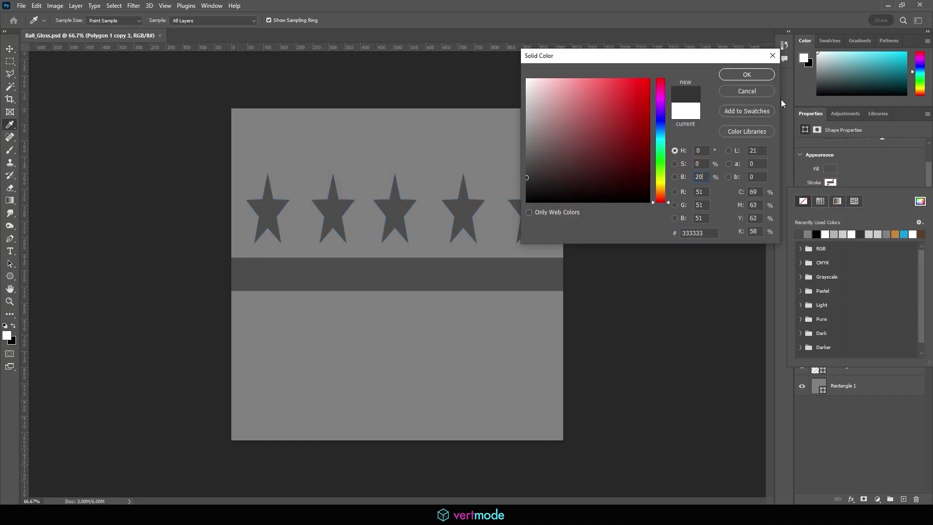
pyautogui.click(746, 74)
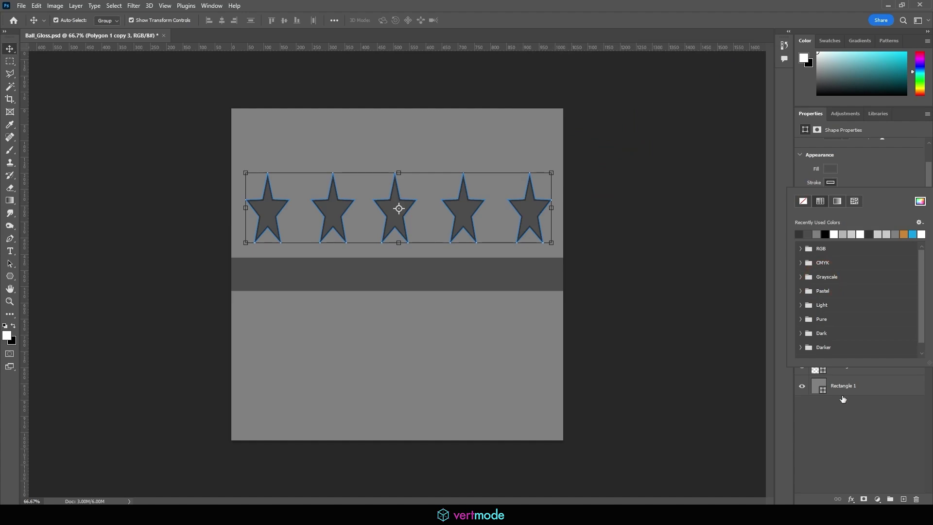
# - Give the Rectangle 2 stripe a solid stroke of 20% brightness grey and save Ball_Gloss.psd
pyautogui.click(850, 369)
pyautogui.click(852, 366)
pyautogui.click(890, 277)
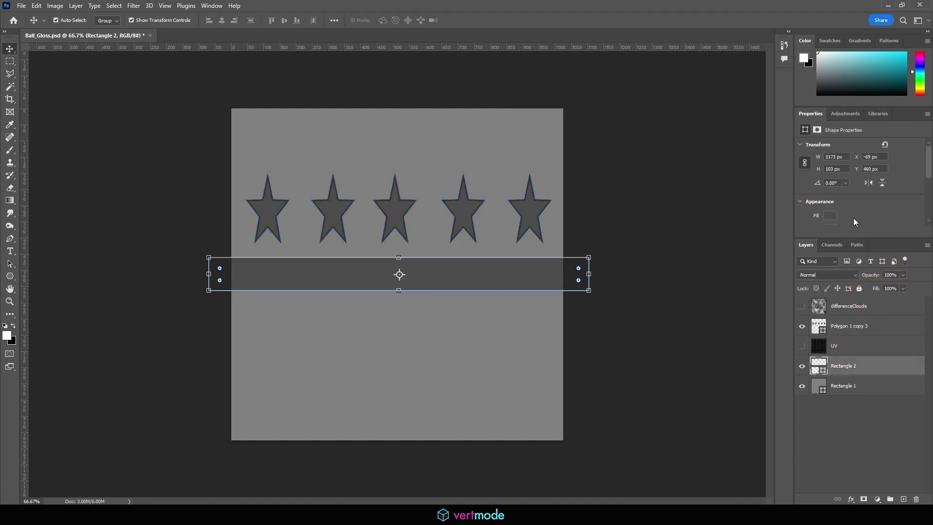
pyautogui.scroll(-3, 856, 209)
pyautogui.click(830, 167)
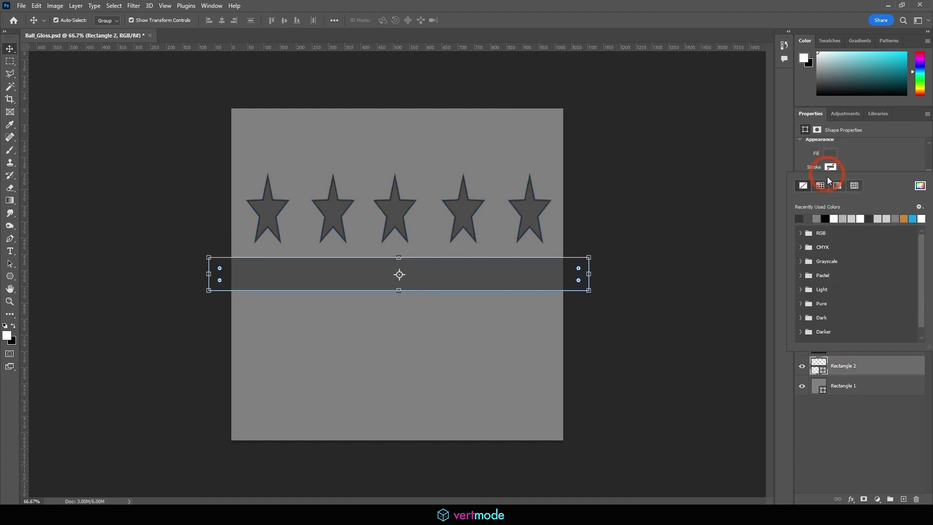
pyautogui.click(920, 185)
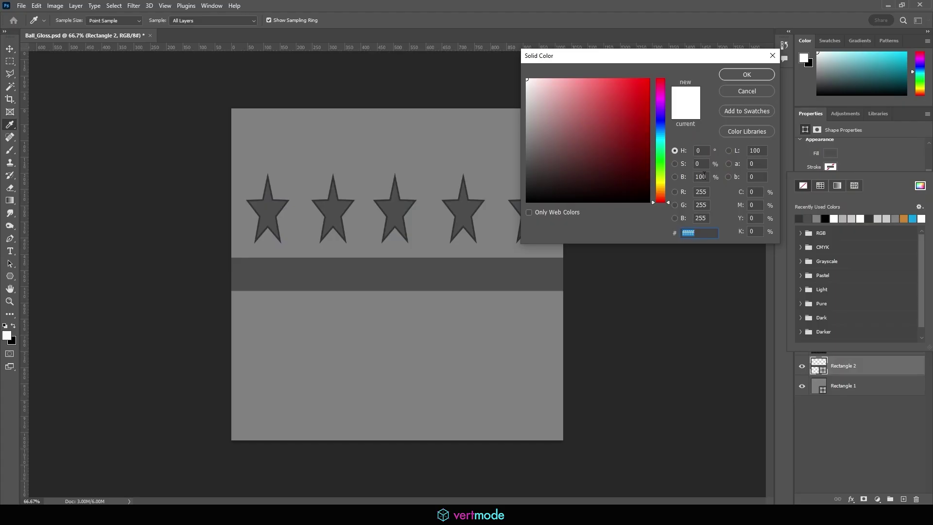
pyautogui.doubleClick(709, 177)
pyautogui.write('20')
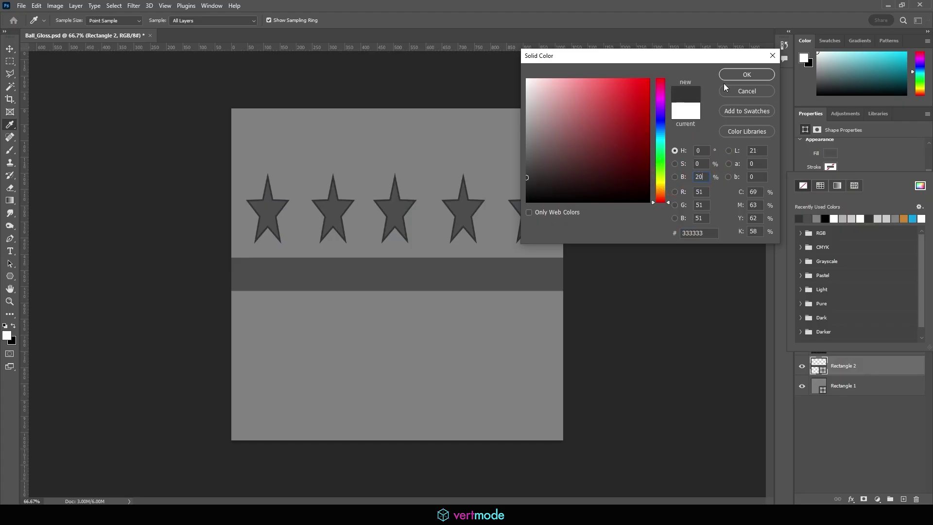
pyautogui.click(747, 76)
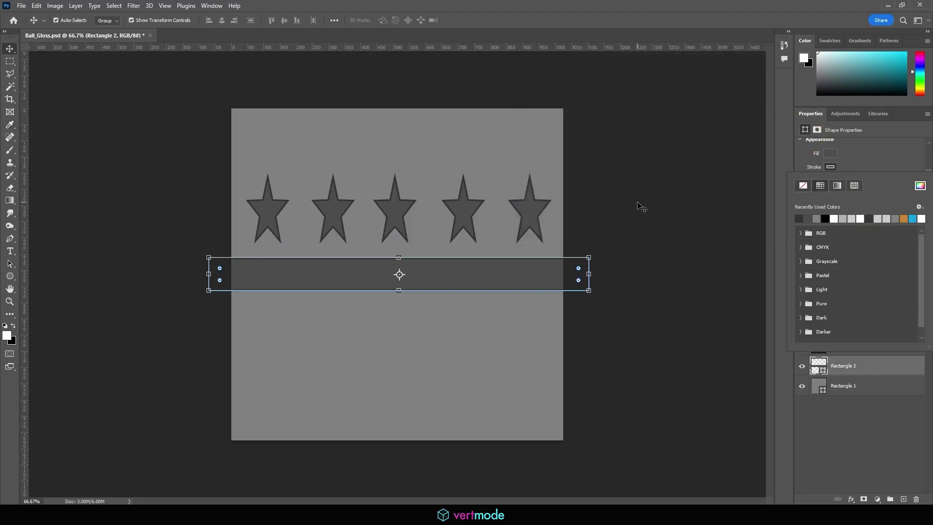
pyautogui.click(676, 203)
pyautogui.click(22, 6)
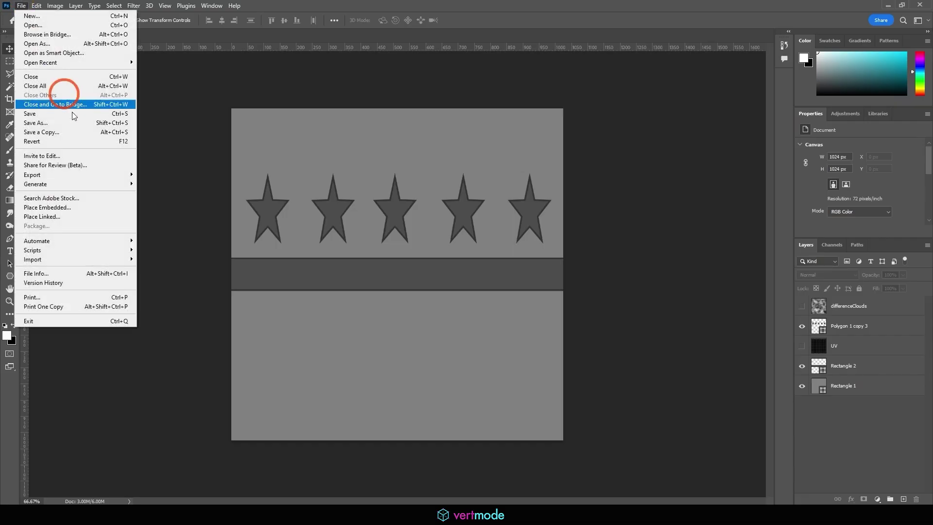
pyautogui.click(45, 118)
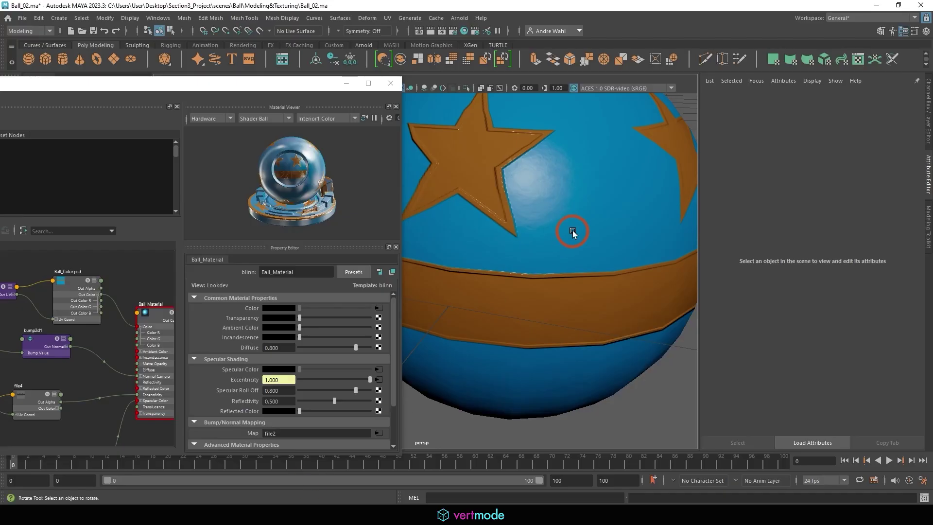
# - Return to Maya, refresh the ball's material and inspect the highlights along the outlines of the stars and stripe
pyautogui.click(644, 209)
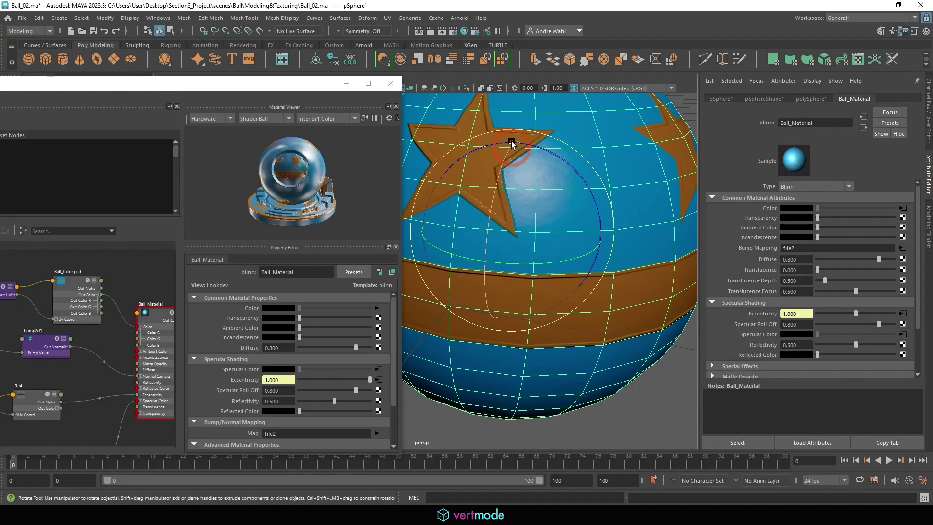
pyautogui.keyDown('alt'); pyautogui.moveTo(573, 146); pyautogui.dragTo(675, 182); pyautogui.keyUp('alt')
pyautogui.click(545, 200)
pyautogui.keyDown('alt'); pyautogui.moveTo(655, 174); pyautogui.dragTo(656, 204); pyautogui.keyUp('alt')
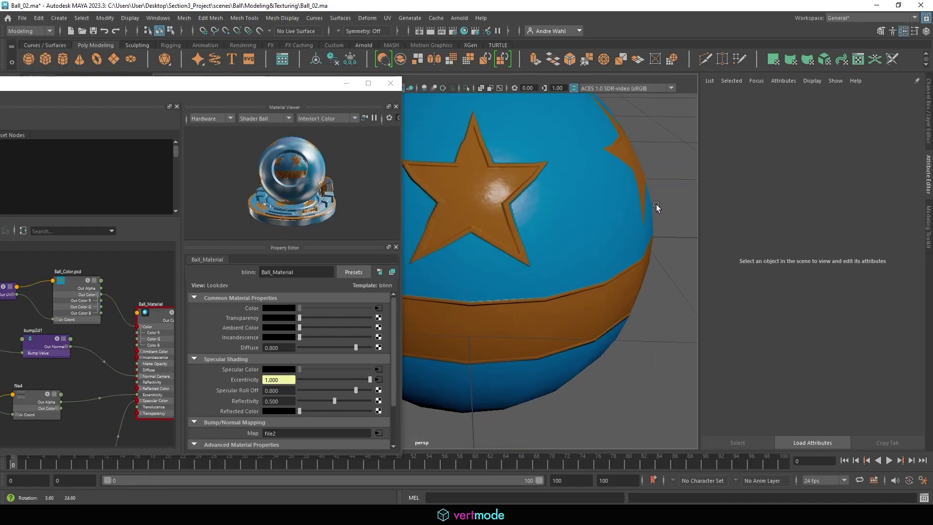
pyautogui.keyDown('alt'); pyautogui.moveTo(655, 204); pyautogui.dragTo(630, 199, button='right'); pyautogui.keyUp('alt')
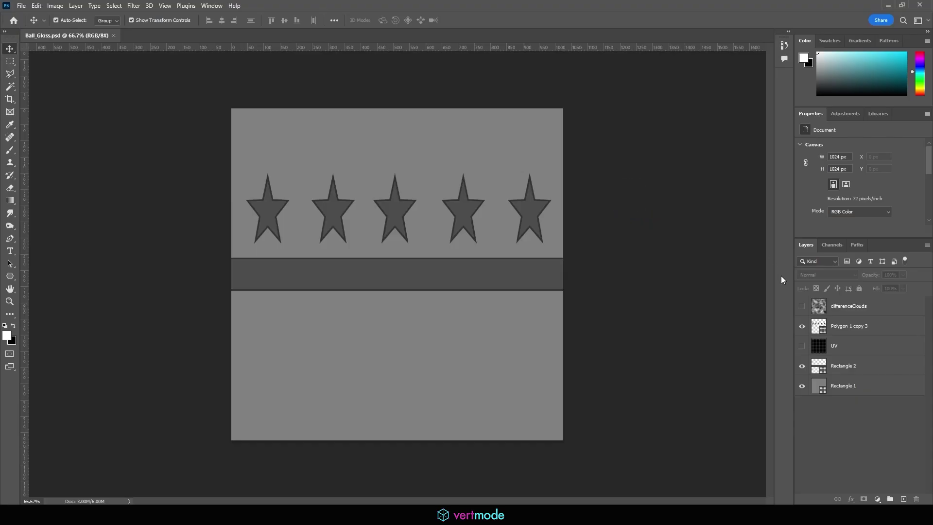
# - Switch to Photoshop, make the differenceClouds layer visible over the gloss map and save Ball_Gloss.psd
pyautogui.click(802, 306)
pyautogui.click(846, 306)
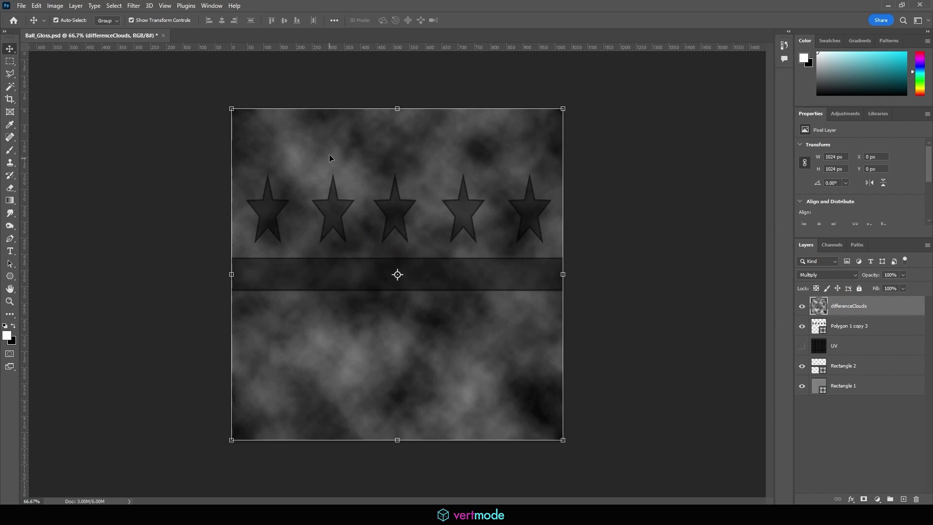
pyautogui.click(21, 6)
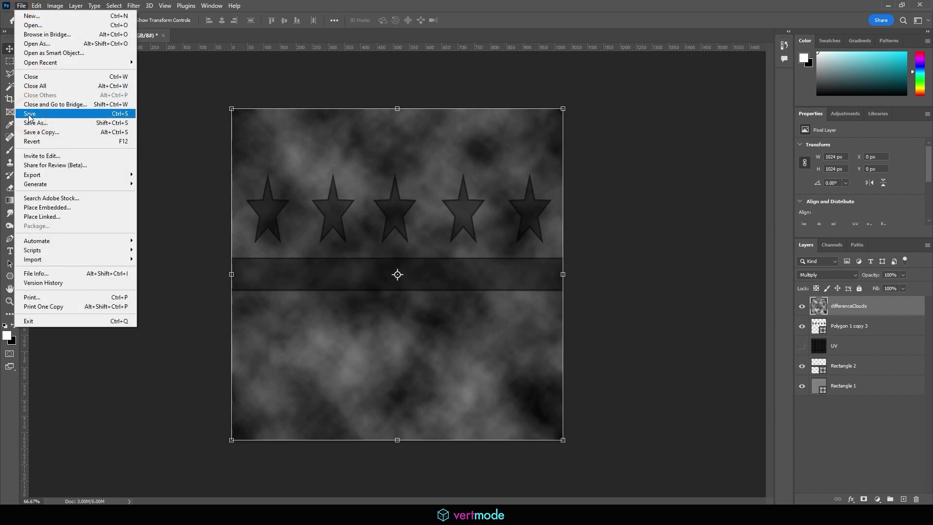
pyautogui.click(30, 111)
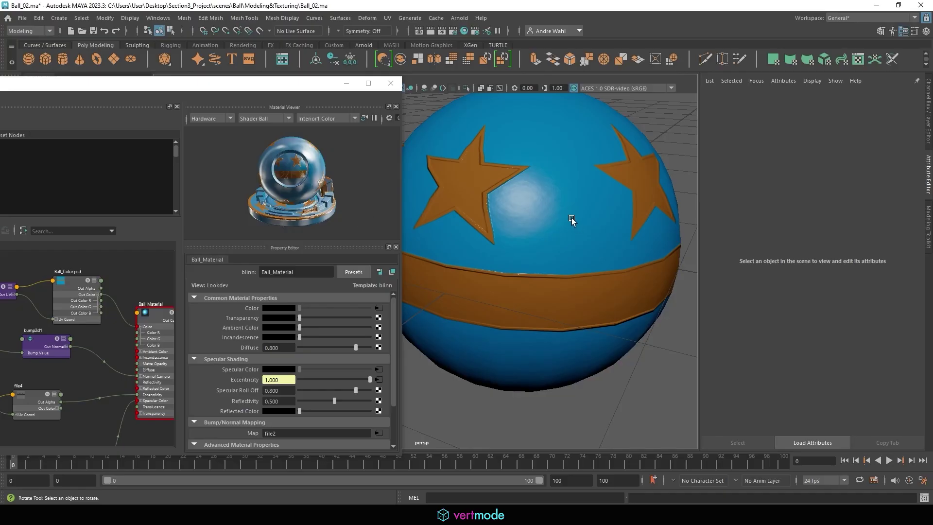
# - Return to Maya, refresh the ball's material and examine how the clouds affect its highlight from several angles, moving the Hypershade aside
pyautogui.click(571, 218)
pyautogui.click(751, 243)
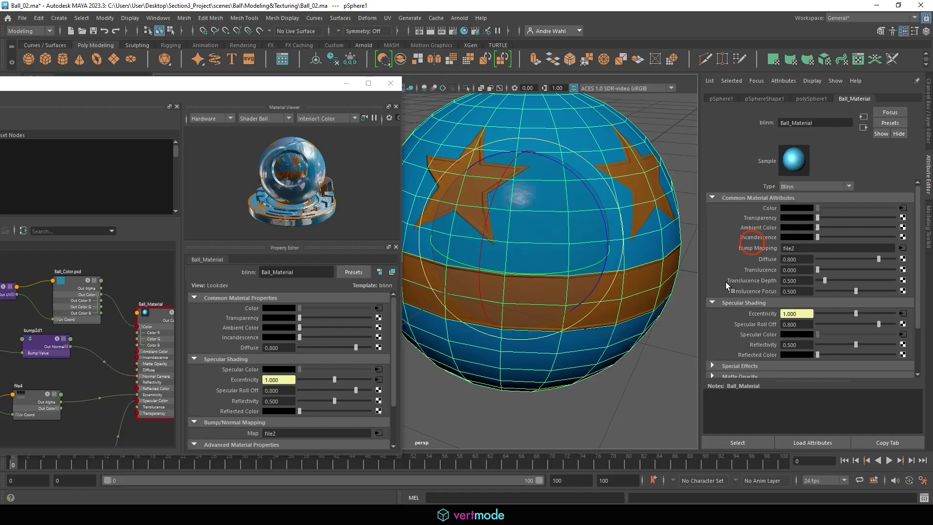
pyautogui.click(658, 287)
pyautogui.keyDown('alt'); pyautogui.moveTo(658, 287); pyautogui.dragTo(640, 293); pyautogui.keyUp('alt')
pyautogui.keyDown('alt'); pyautogui.moveTo(641, 293); pyautogui.dragTo(500, 269, button='right'); pyautogui.keyUp('alt')
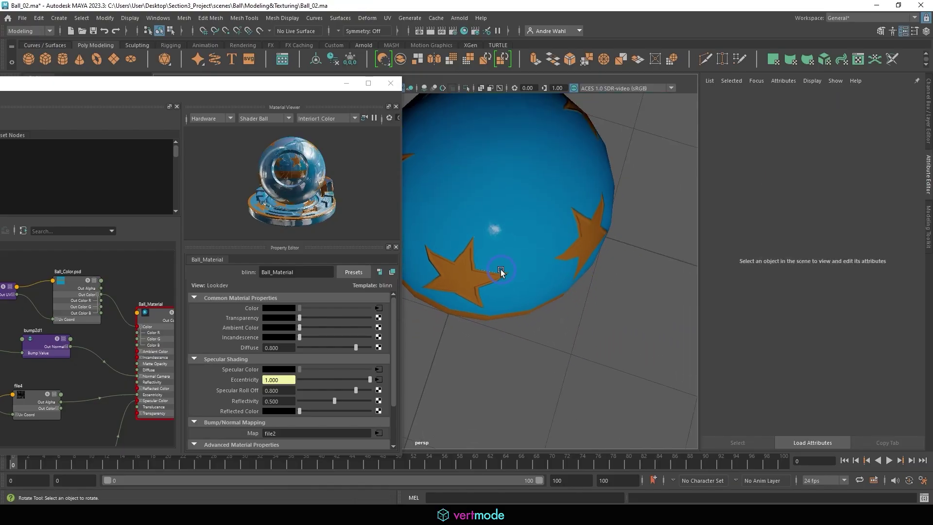
pyautogui.keyDown('alt'); pyautogui.moveTo(500, 269); pyautogui.dragTo(572, 223); pyautogui.keyUp('alt')
pyautogui.moveTo(375, 83); pyautogui.dragTo(329, 83)
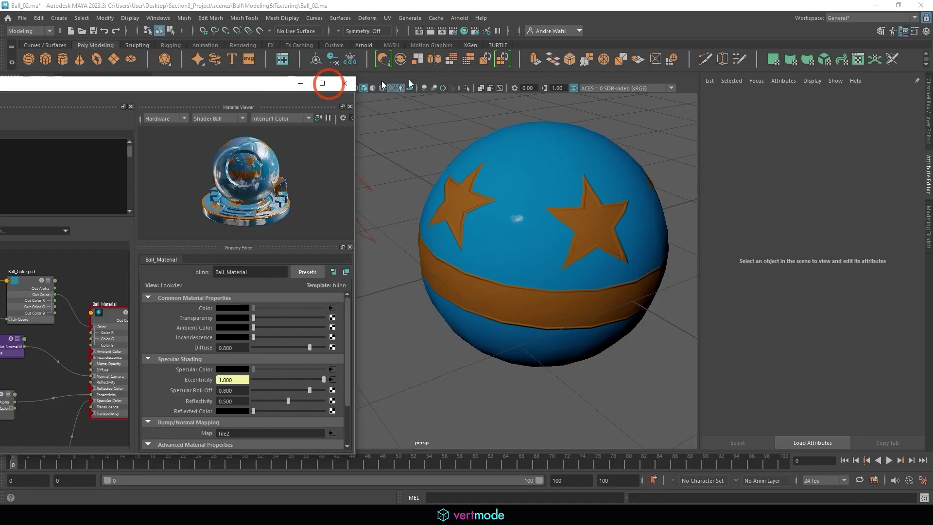
pyautogui.click(395, 89)
pyautogui.click(456, 119)
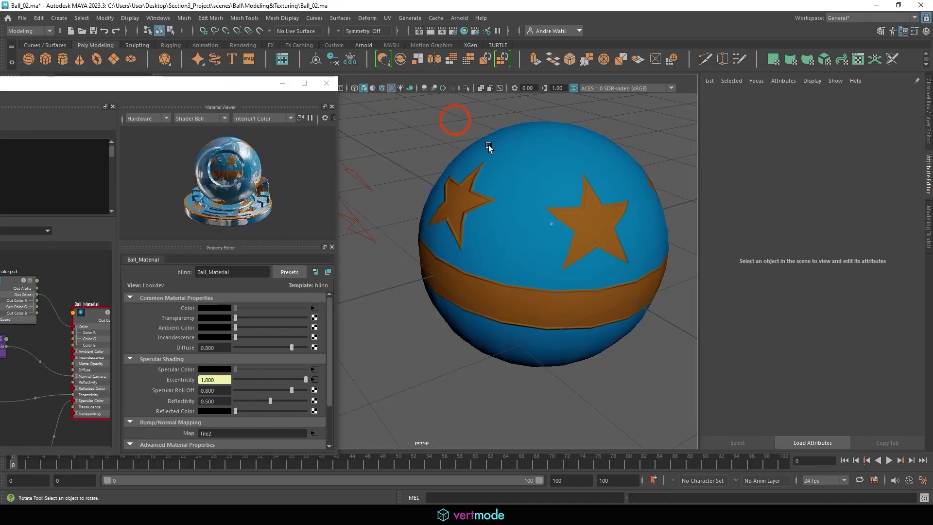
pyautogui.keyDown('alt'); pyautogui.moveTo(488, 145); pyautogui.dragTo(513, 126); pyautogui.keyUp('alt')
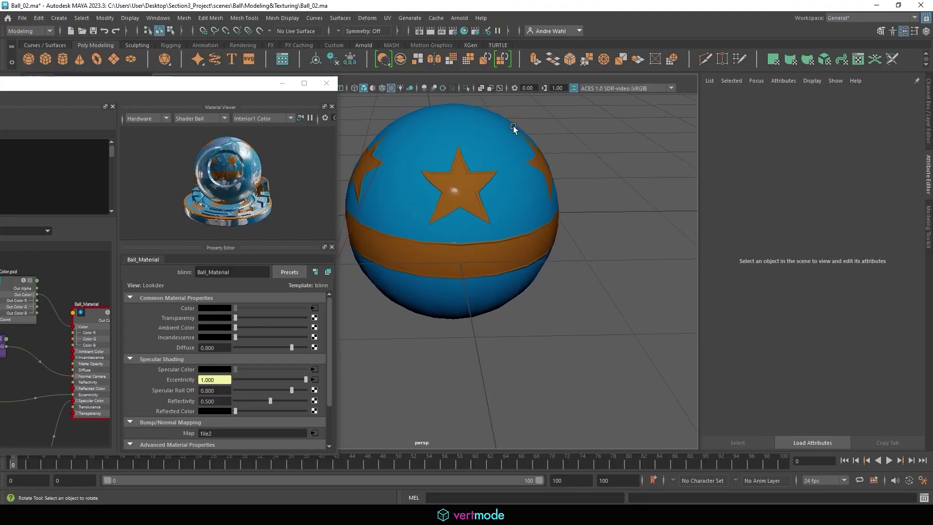
pyautogui.keyDown('alt'); pyautogui.moveTo(437, 102); pyautogui.dragTo(468, 163); pyautogui.keyUp('alt')
# - Switch to Photoshop, lower the differenceClouds layer's opacity to 10% and save Ball_Gloss.psd
pyautogui.hotkey('alt', 'Tab')
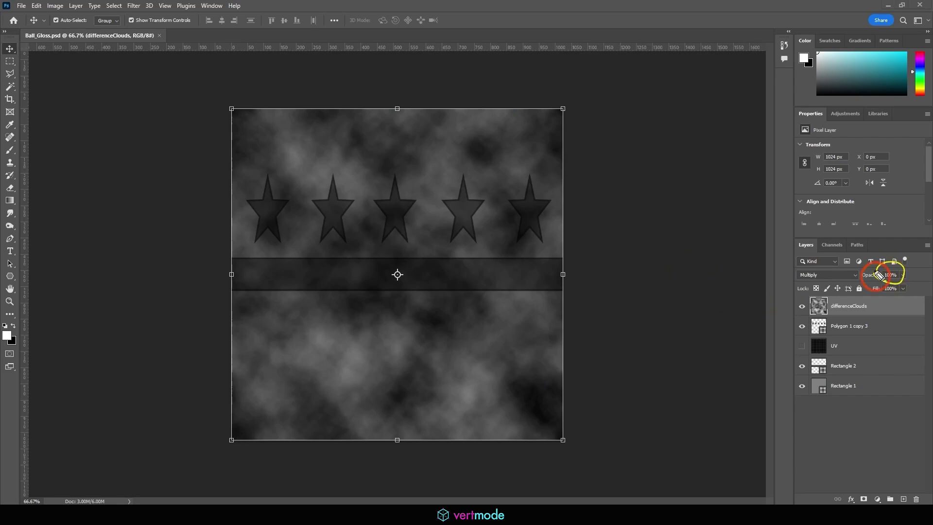
pyautogui.click(856, 305)
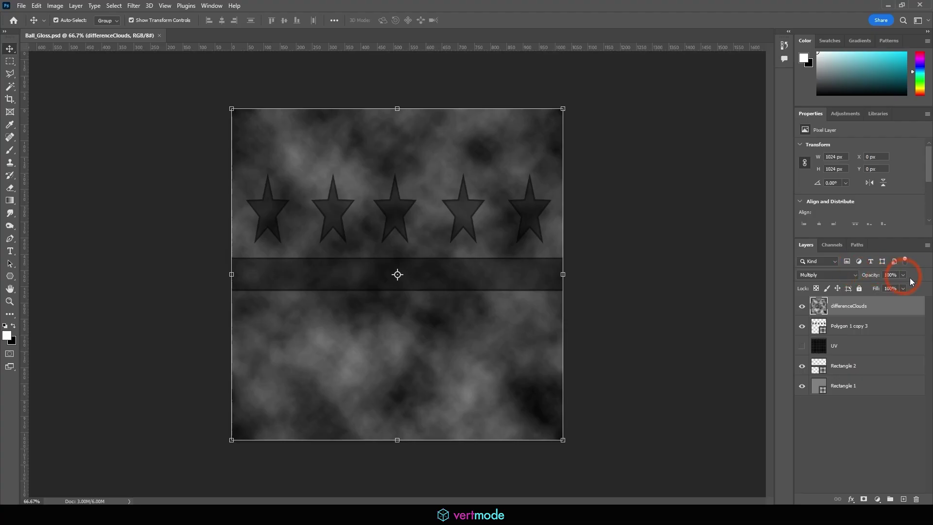
pyautogui.moveTo(910, 281); pyautogui.dragTo(854, 278)
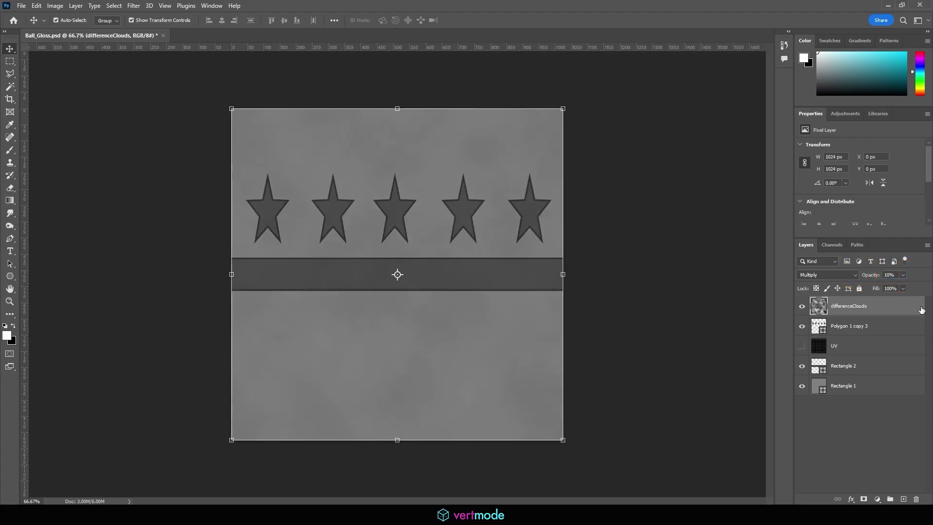
pyautogui.click(21, 5)
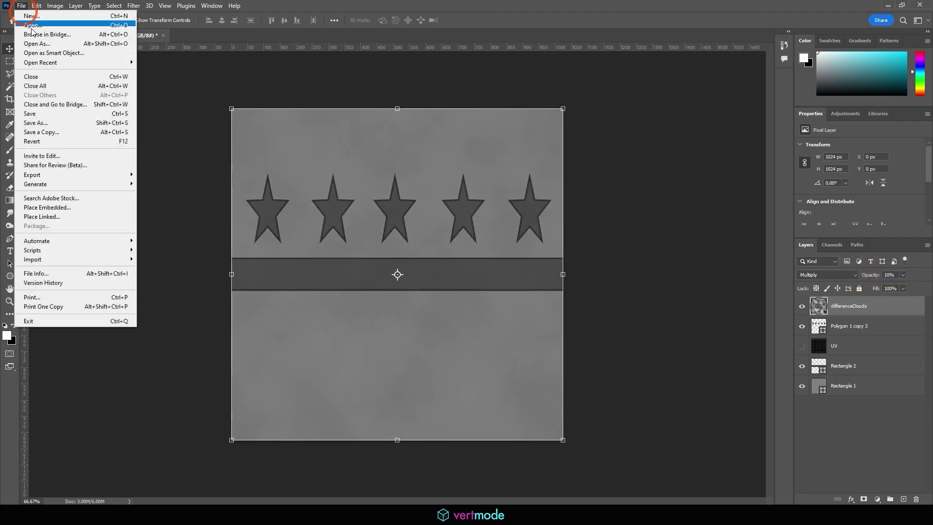
pyautogui.click(36, 109)
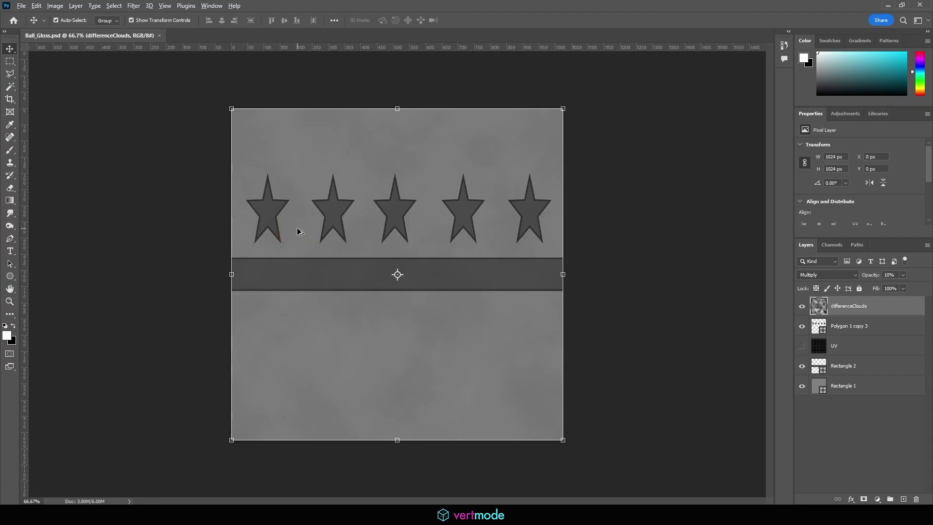
# - Return to Maya, refresh the ball's gloss texture and set Ball_Material's Specular Roll Off to 1.000
pyautogui.hotkey('alt', 'Tab')
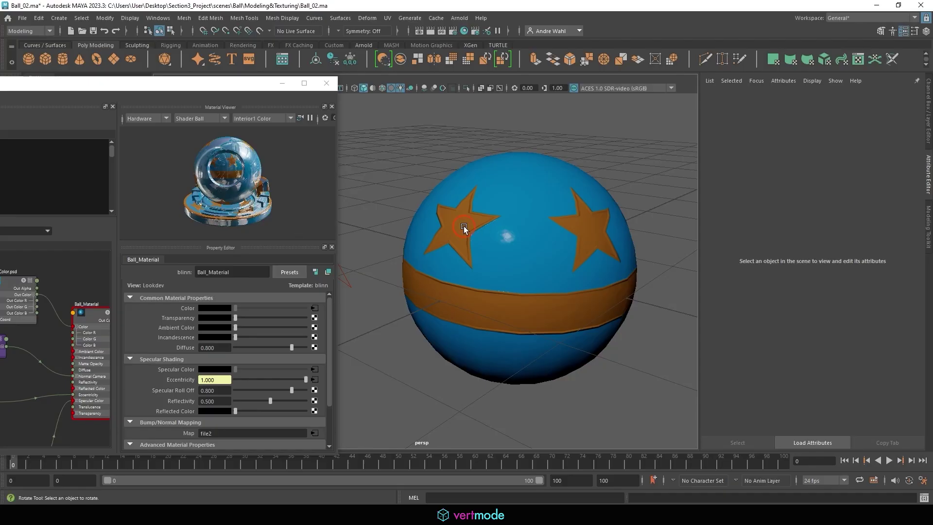
pyautogui.click(463, 225)
pyautogui.click(628, 175)
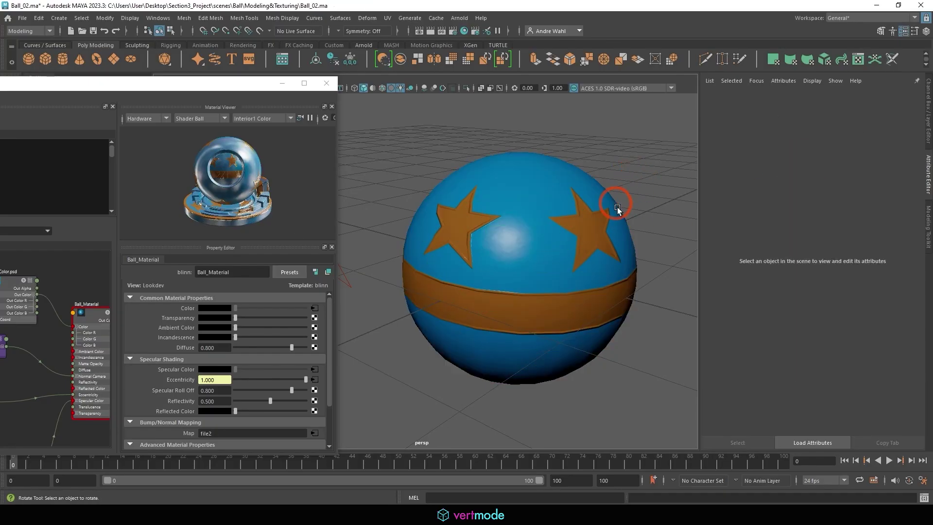
pyautogui.keyDown('alt'); pyautogui.moveTo(617, 206); pyautogui.dragTo(463, 237); pyautogui.keyUp('alt')
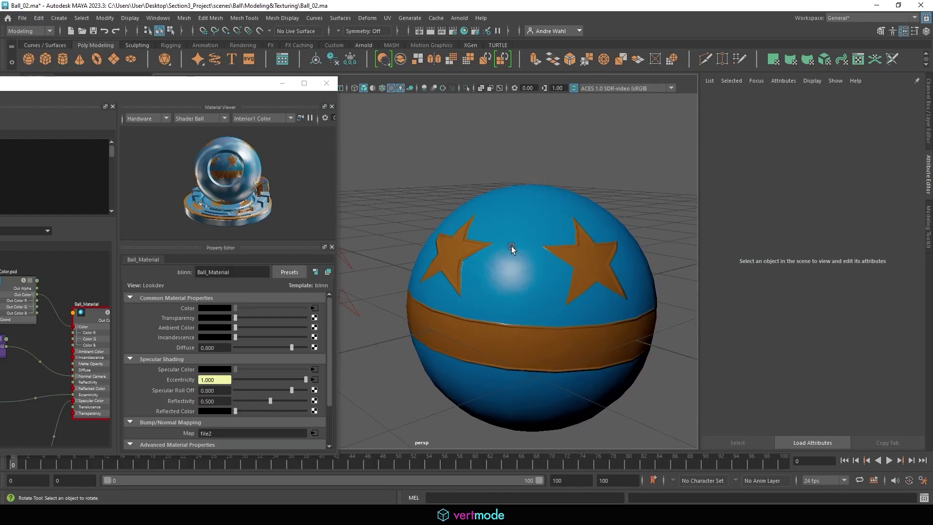
pyautogui.moveTo(289, 388); pyautogui.dragTo(450, 219)
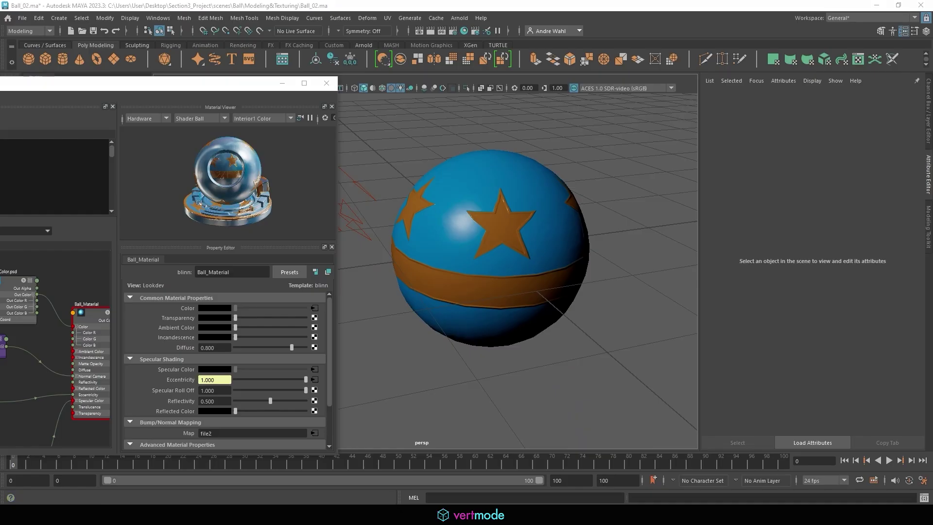
pyautogui.moveTo(607, 96)
pyautogui.mouseDown()
pyautogui.moveTo(618, 119)
pyautogui.moveTo(662, 115)
pyautogui.moveTo(666, 102)
pyautogui.mouseUp()
pyautogui.moveTo(615, 141)
pyautogui.mouseDown()
pyautogui.moveTo(626, 167)
pyautogui.moveTo(653, 150)
pyautogui.moveTo(691, 156)
pyautogui.moveTo(686, 129)
pyautogui.mouseUp()
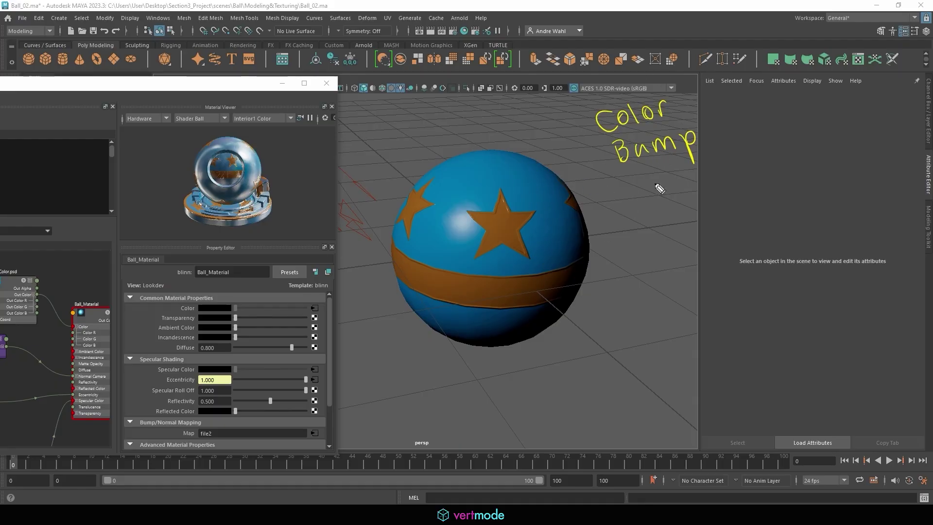
pyautogui.moveTo(634, 183)
pyautogui.mouseDown()
pyautogui.moveTo(627, 200)
pyautogui.moveTo(663, 193)
pyautogui.mouseUp()
pyautogui.moveTo(676, 181)
pyautogui.mouseDown()
pyautogui.moveTo(679, 189)
pyautogui.moveTo(701, 170)
pyautogui.moveTo(738, 193)
pyautogui.mouseUp()
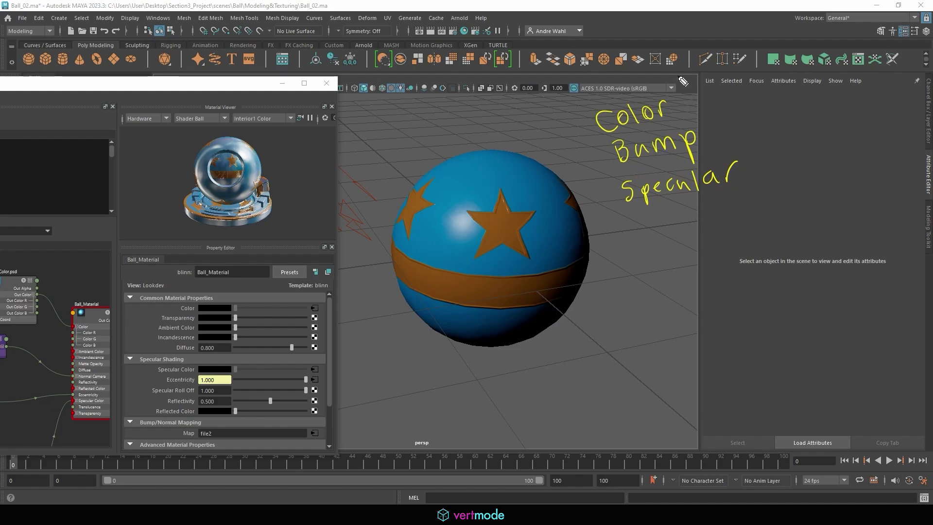
pyautogui.moveTo(637, 217)
pyautogui.mouseDown()
pyautogui.moveTo(635, 238)
pyautogui.moveTo(693, 228)
pyautogui.mouseUp()
pyautogui.click(623, 262)
pyautogui.moveTo(624, 261); pyautogui.dragTo(726, 233)
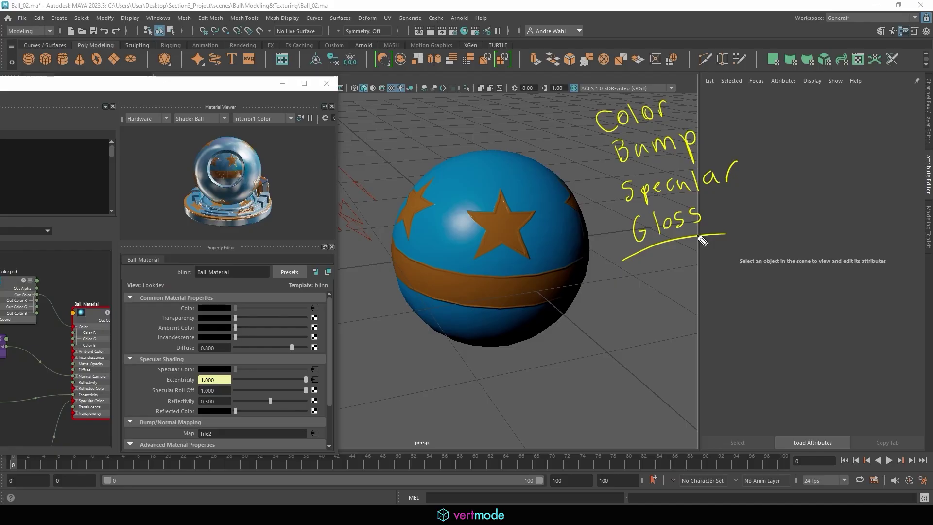
pyautogui.press('Escape')
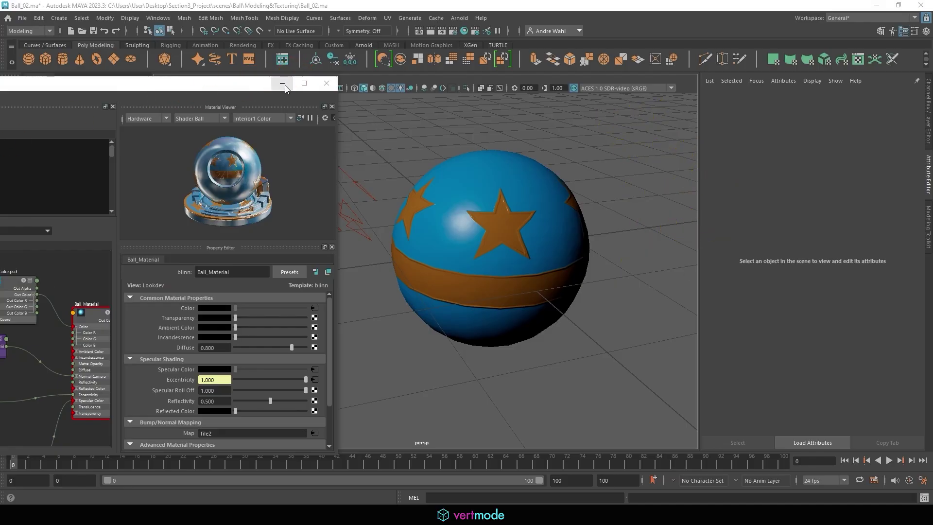
# - Bring the Hypershade graph back into view and tidy the file3 and file4 texture nodes with their placement nodes
pyautogui.moveTo(161, 83); pyautogui.dragTo(316, 50)
pyautogui.keyDown('alt'); pyautogui.moveTo(131, 305); pyautogui.dragTo(186, 246, button='middle'); pyautogui.keyUp('alt')
pyautogui.keyDown('alt'); pyautogui.moveTo(135, 285); pyautogui.dragTo(130, 286, button='right'); pyautogui.keyUp('alt')
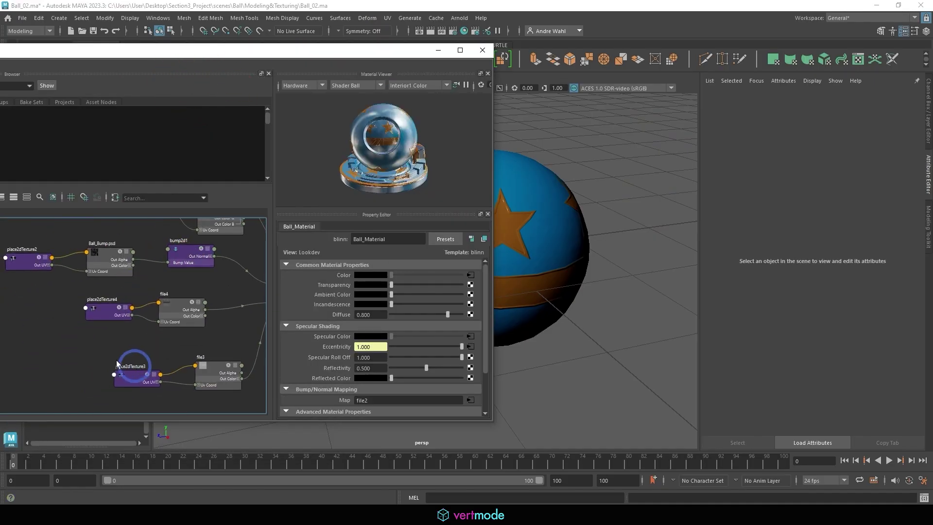
pyautogui.moveTo(69, 373); pyautogui.dragTo(173, 372)
pyautogui.moveTo(88, 339); pyautogui.dragTo(174, 305)
pyautogui.keyDown('alt'); pyautogui.moveTo(208, 299); pyautogui.dragTo(151, 309, button='middle'); pyautogui.keyUp('alt')
pyautogui.keyDown('alt'); pyautogui.moveTo(156, 320); pyautogui.dragTo(238, 354, button='right'); pyautogui.keyUp('alt')
pyautogui.keyDown('alt'); pyautogui.moveTo(198, 343); pyautogui.dragTo(207, 354, button='middle'); pyautogui.keyUp('alt')
# - Select the file4 node holding Ball_Gloss.psd and turn off Alpha Is Luminance in its Color Balance settings
pyautogui.click(153, 302)
pyautogui.scroll(-2, 337, 311)
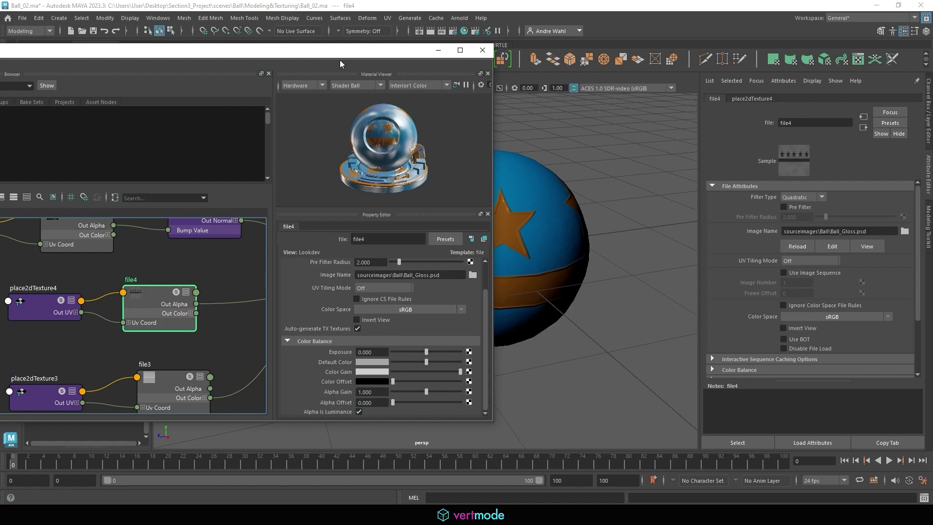
pyautogui.moveTo(291, 49); pyautogui.dragTo(174, 46)
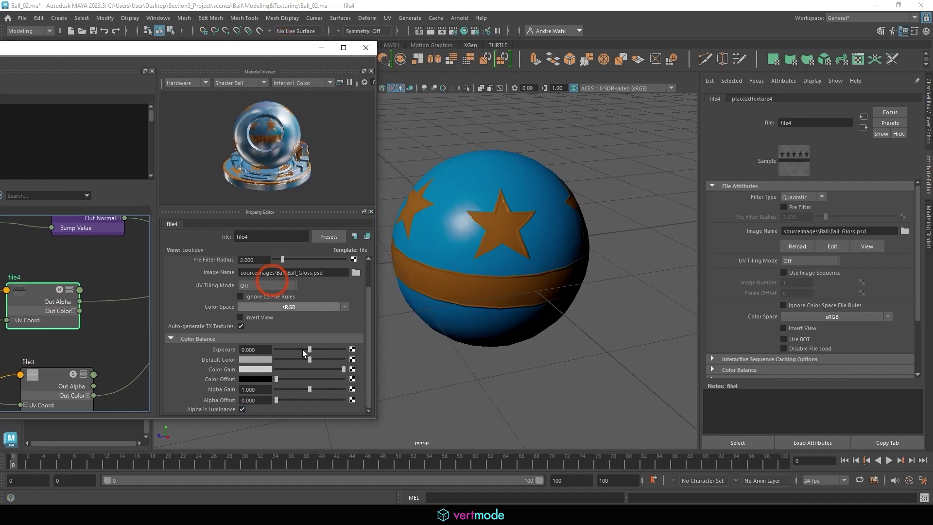
pyautogui.click(242, 409)
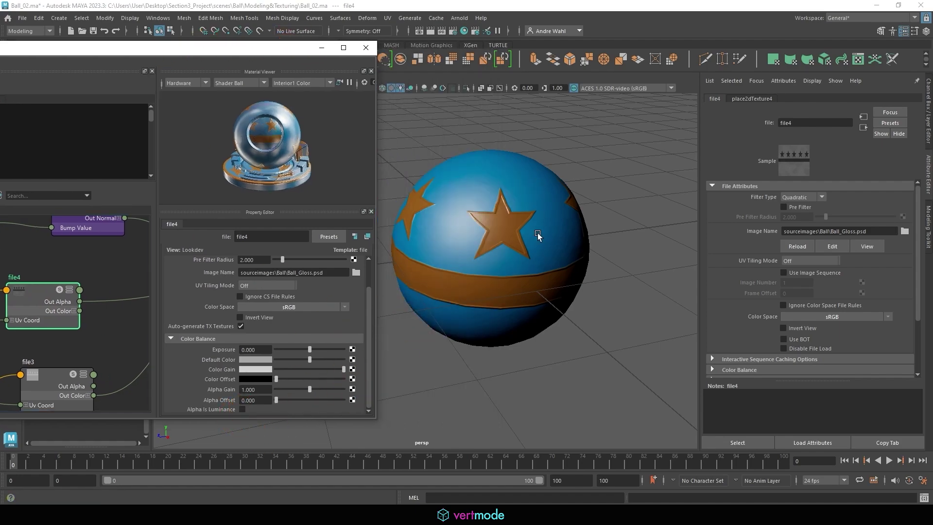
# - Toggle Alpha Is Luminance on the file4 gloss node to compare the ball's highlights, leaving the option turned on
pyautogui.press('e')
pyautogui.keyDown('alt'); pyautogui.moveTo(500, 234); pyautogui.dragTo(476, 232); pyautogui.keyUp('alt')
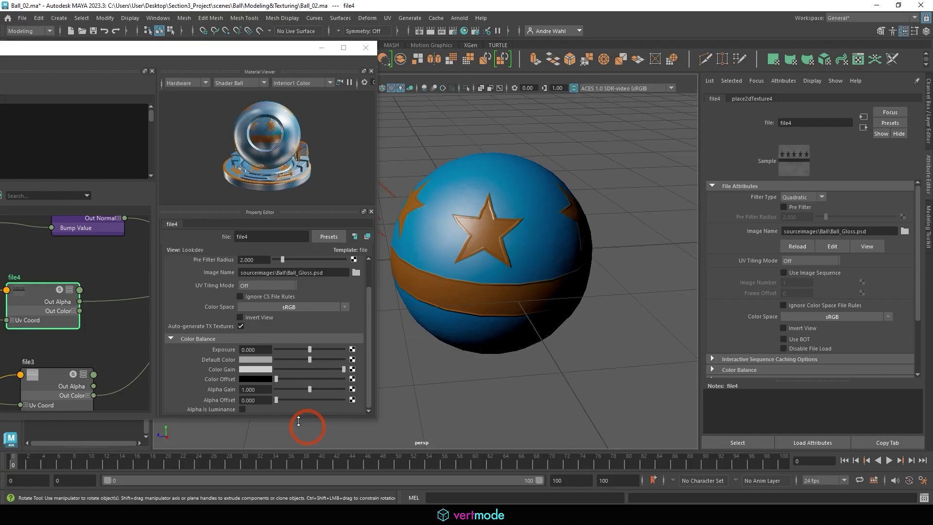
pyautogui.click(242, 409)
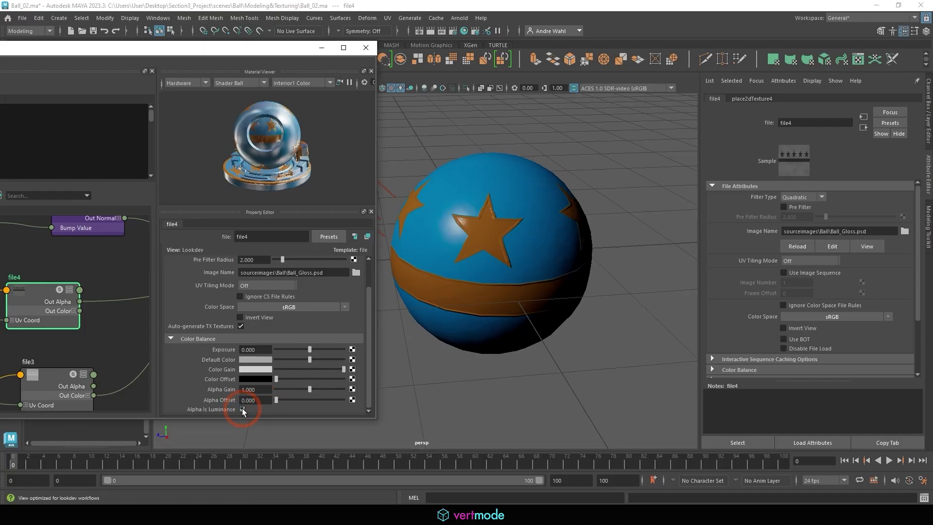
pyautogui.click(241, 409)
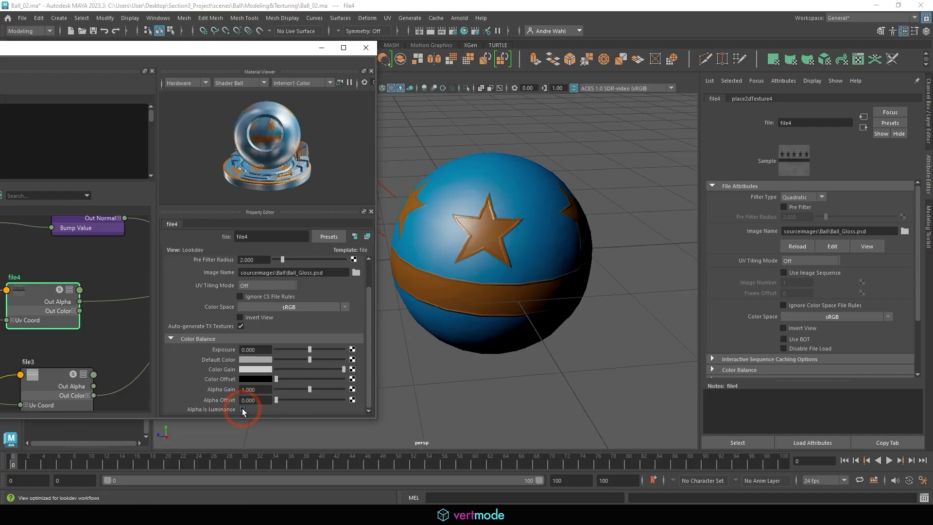
pyautogui.click(242, 409)
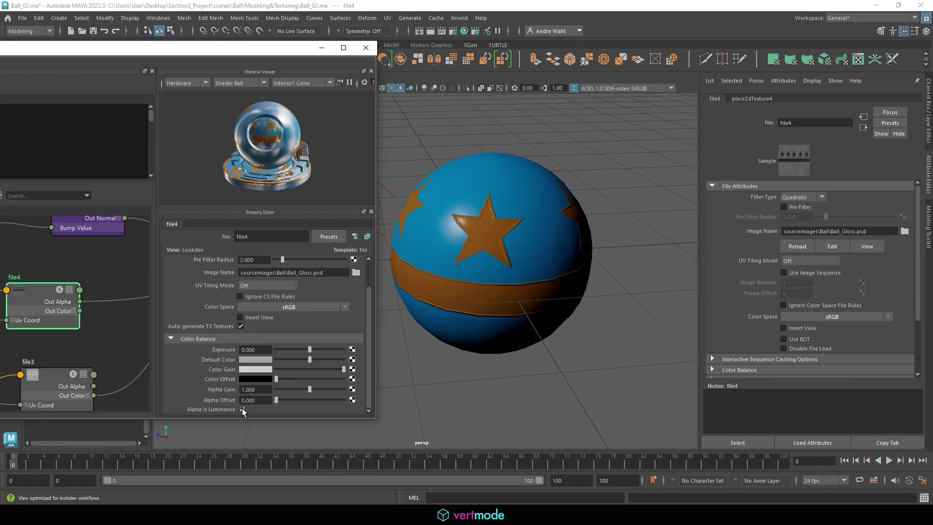
pyautogui.click(242, 408)
pyautogui.click(241, 409)
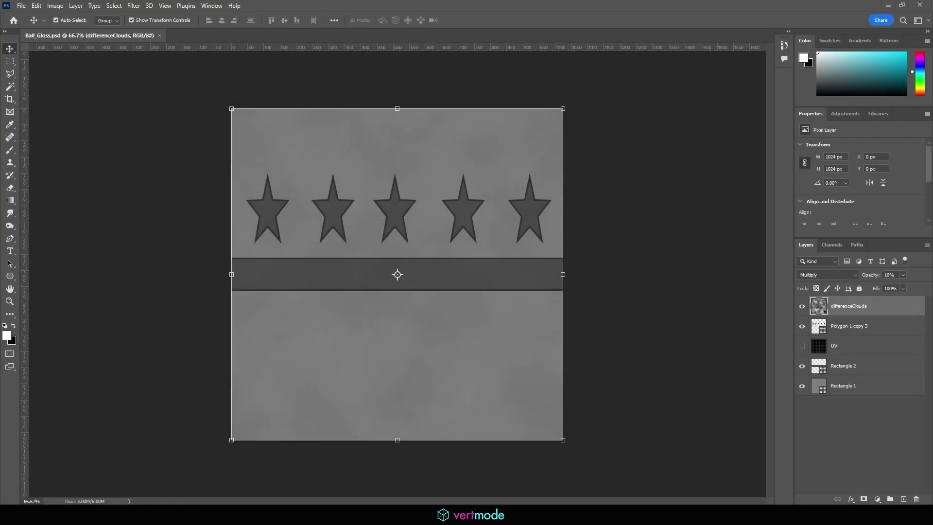
# - Switch to Photoshop, open Ball_Specular.psd from the Ball folder and make its differenceClouds layer visible
pyautogui.click(23, 6)
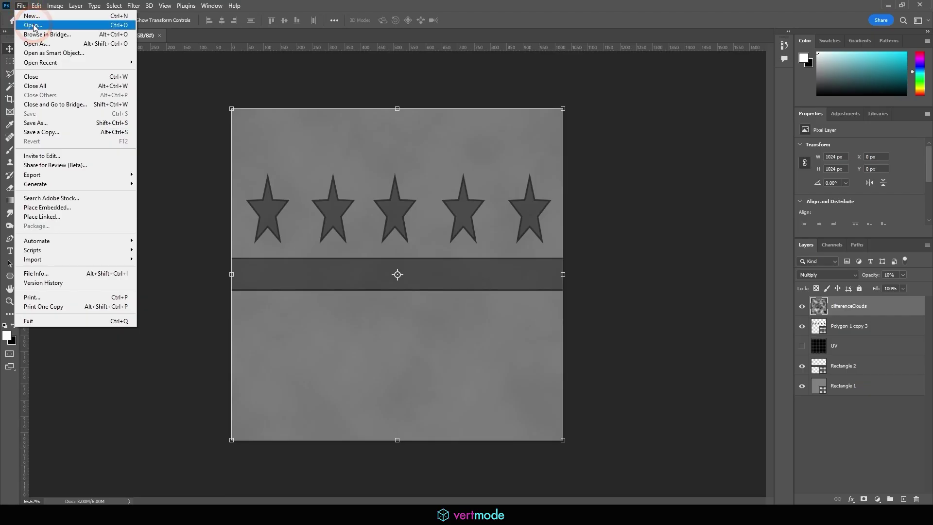
pyautogui.click(30, 26)
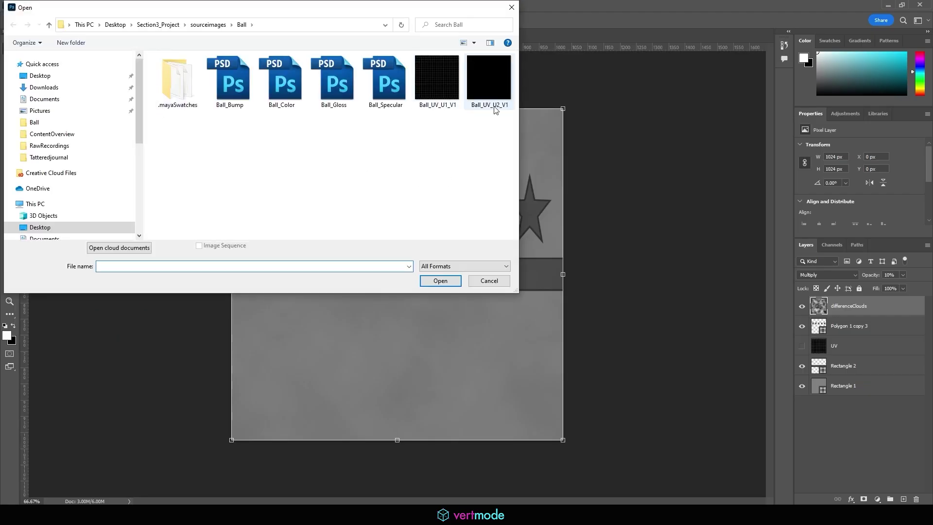
pyautogui.click(385, 81)
pyautogui.click(428, 280)
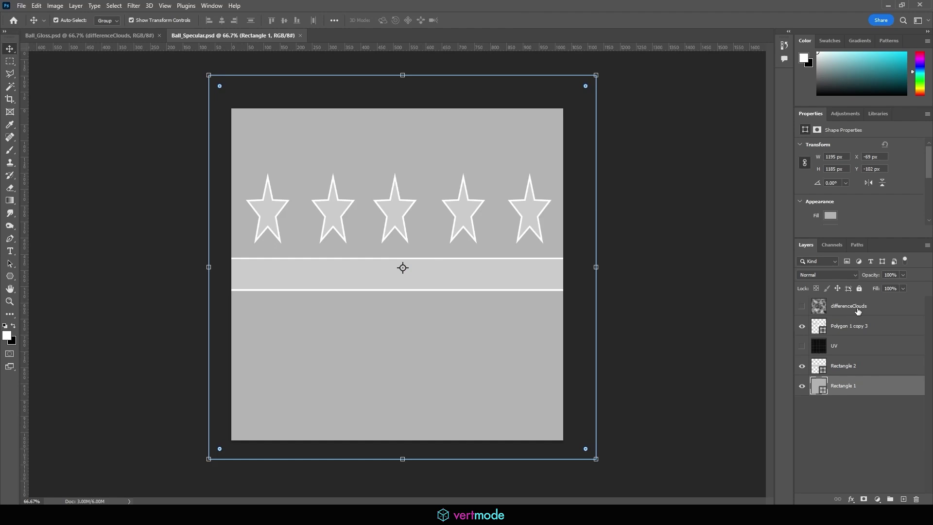
pyautogui.click(855, 307)
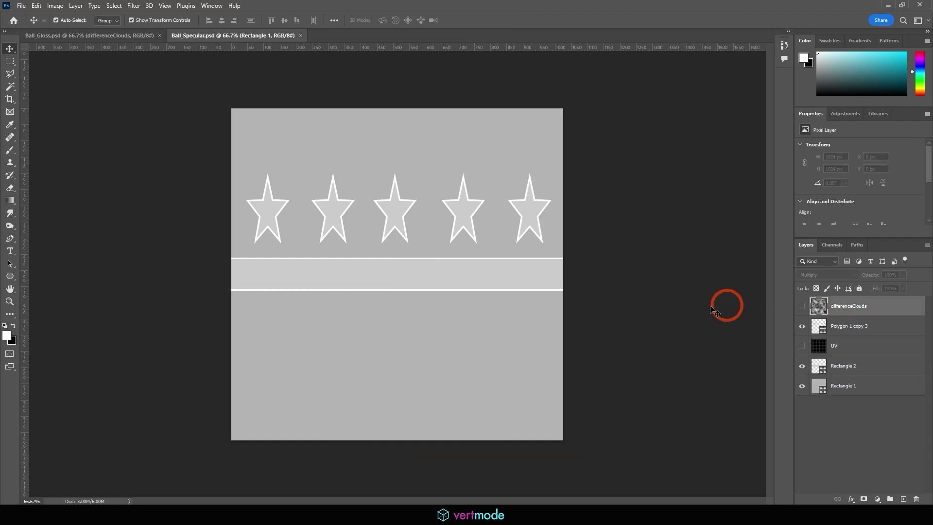
pyautogui.click(802, 307)
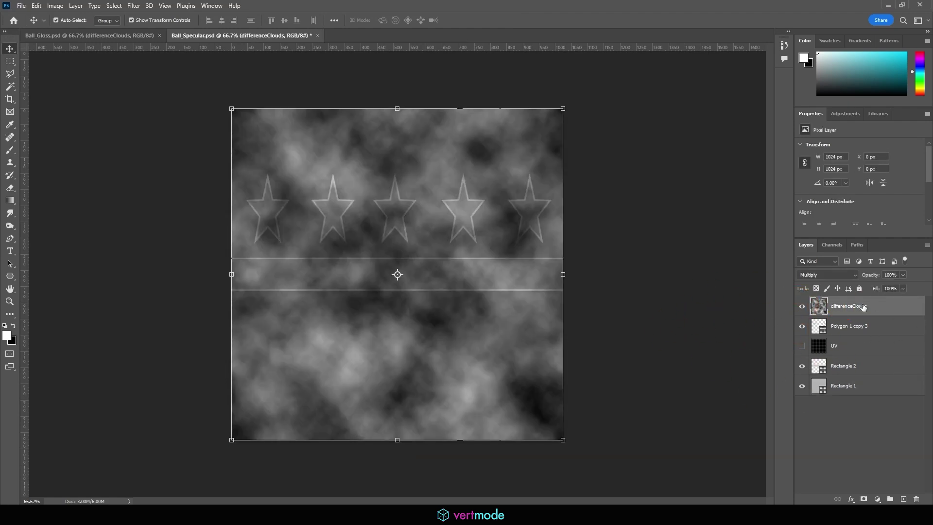
# - Set the differenceClouds layer's opacity to 30% and save Ball_Specular.psd
pyautogui.moveTo(866, 274); pyautogui.dragTo(869, 277)
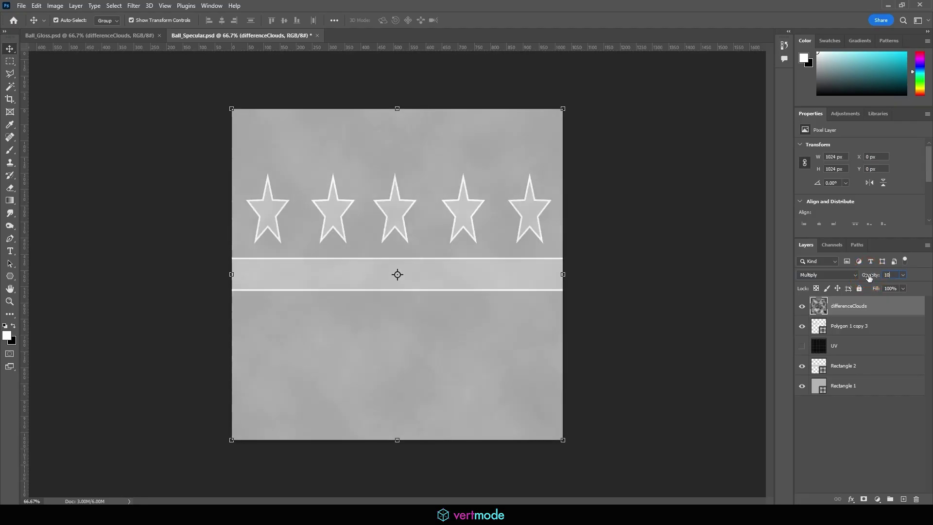
pyautogui.click(894, 273)
pyautogui.write('30')
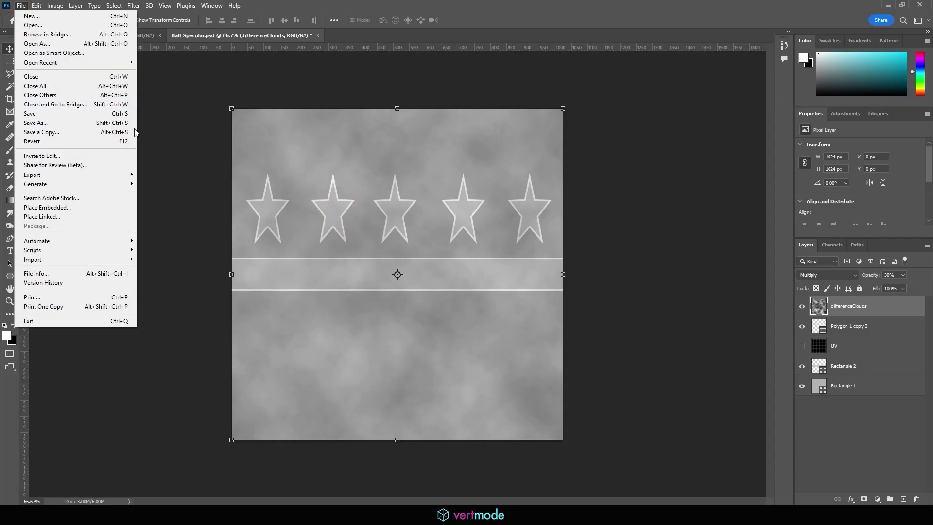
pyautogui.click(68, 115)
pyautogui.click(316, 161)
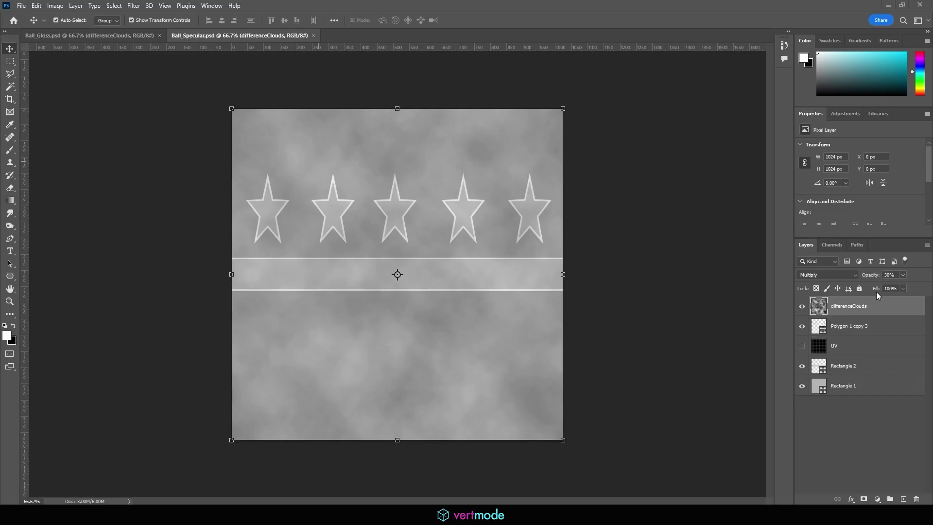
# - Return to Maya, refresh the texture sample swatch and inspect the ball's highlights from another angle
pyautogui.click(210, 499)
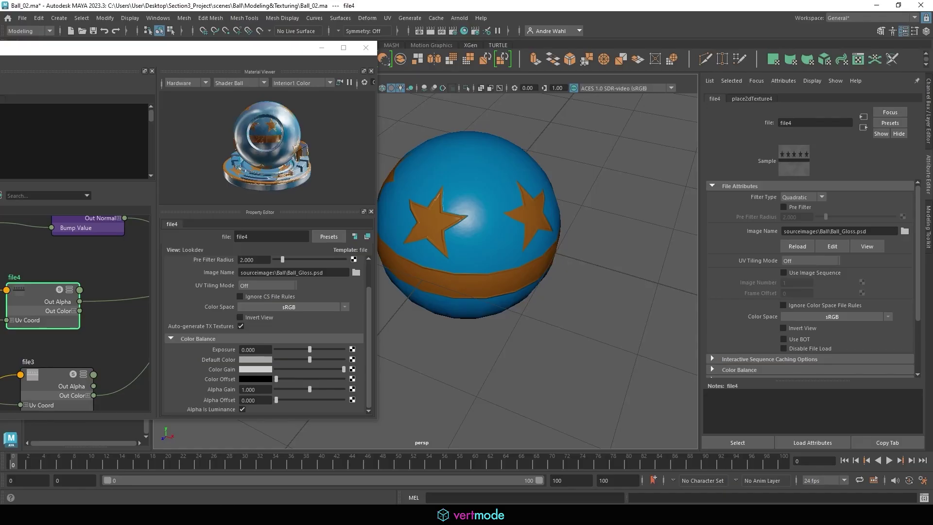
pyautogui.click(641, 168)
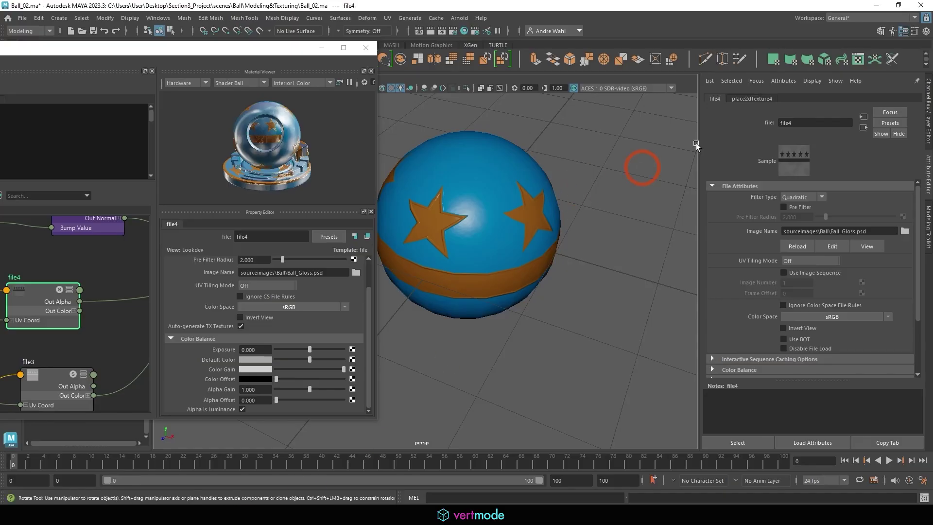
pyautogui.click(792, 158)
pyautogui.click(790, 158)
pyautogui.keyDown('alt'); pyautogui.moveTo(583, 204); pyautogui.dragTo(549, 228); pyautogui.keyUp('alt')
# - Switch to Photoshop and open Ball_Color.psd from the Ball folder
pyautogui.hotkey('alt', 'Tab')
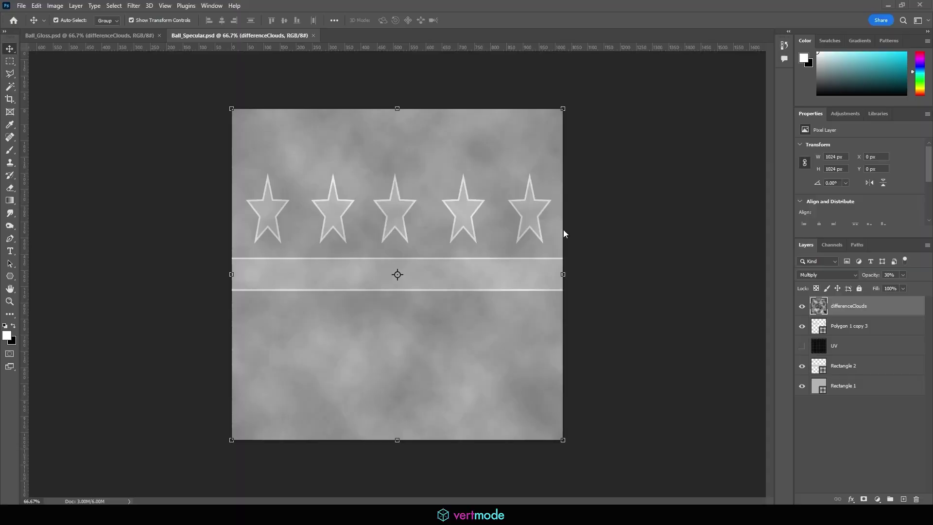
pyautogui.click(21, 5)
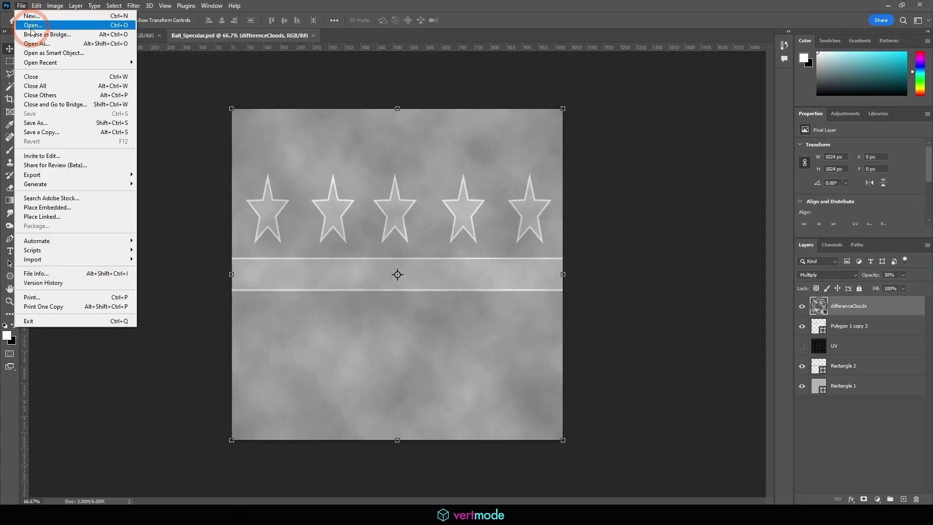
pyautogui.click(31, 25)
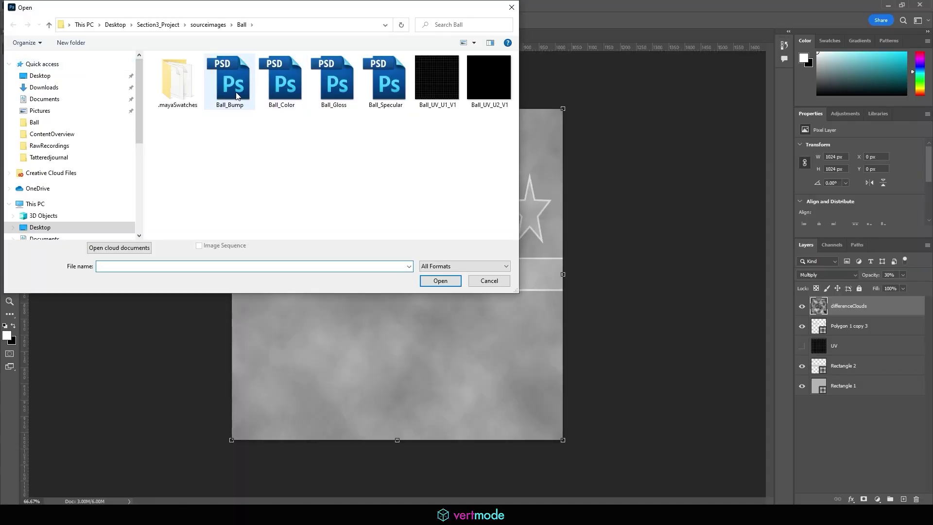
pyautogui.click(279, 85)
pyautogui.click(438, 283)
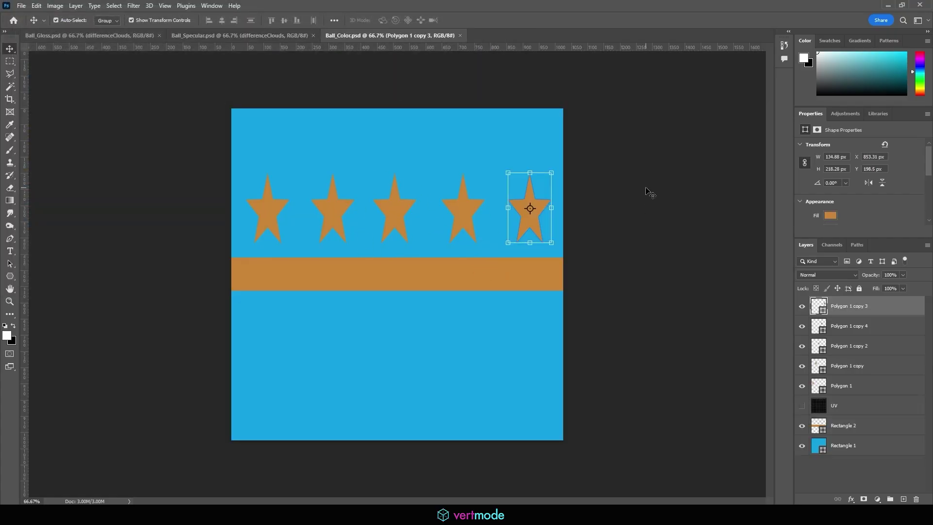
# - Add a new layer above the Polygon 1 copy 3 star layer and fill it with the black background color
pyautogui.click(671, 267)
pyautogui.click(861, 311)
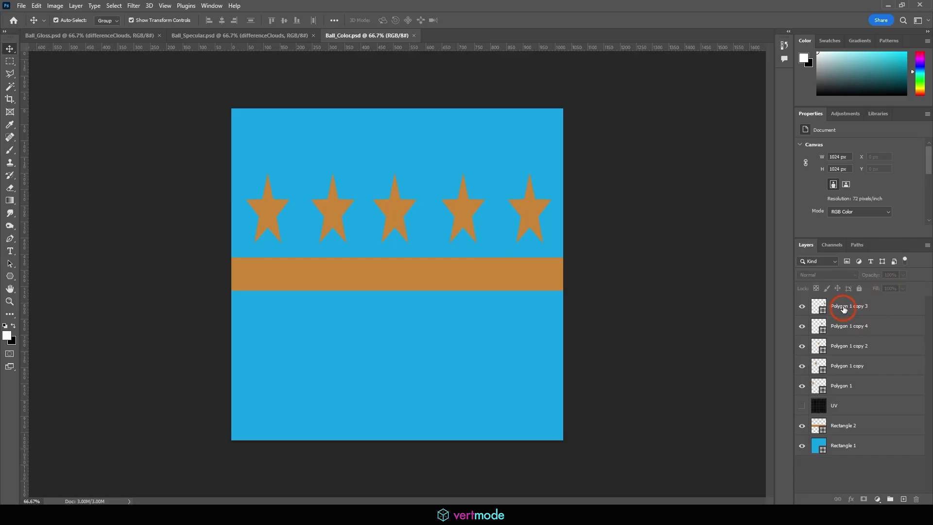
pyautogui.click(848, 379)
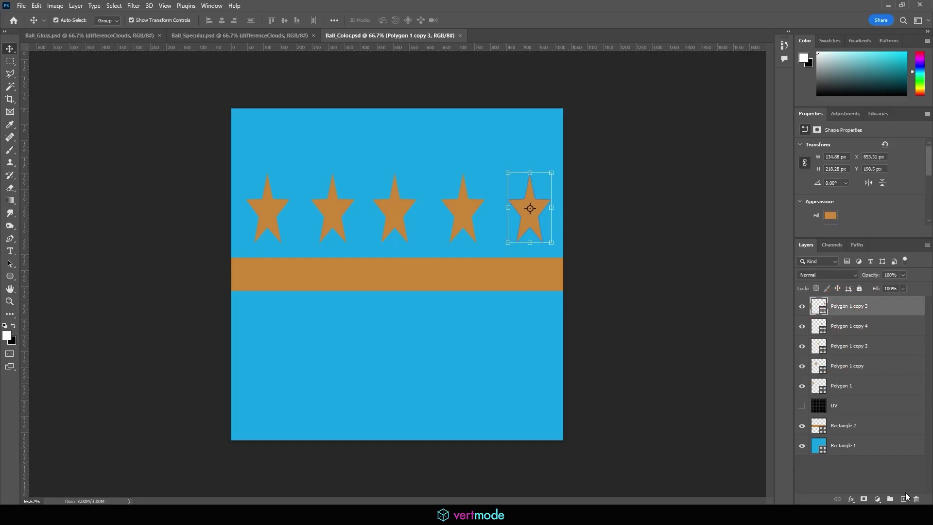
pyautogui.click(904, 498)
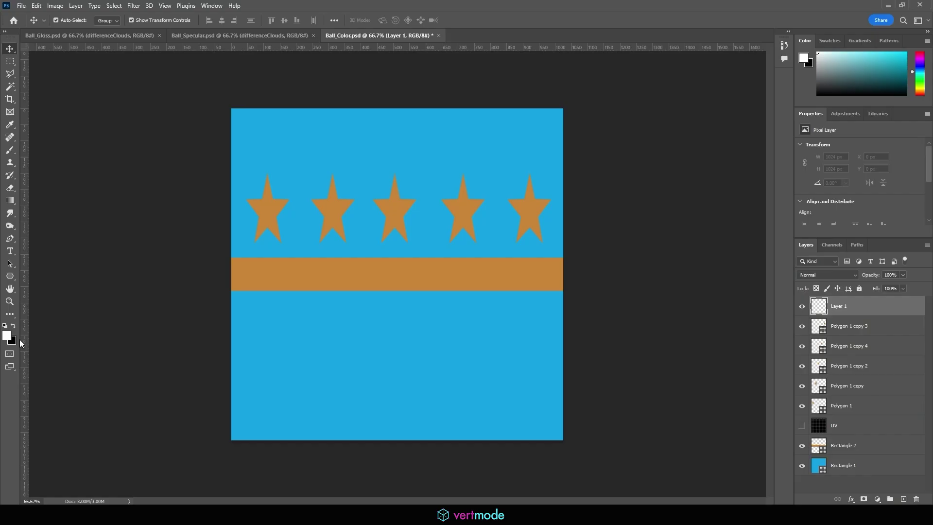
pyautogui.hotkey('ctrl', 'BackSpace')
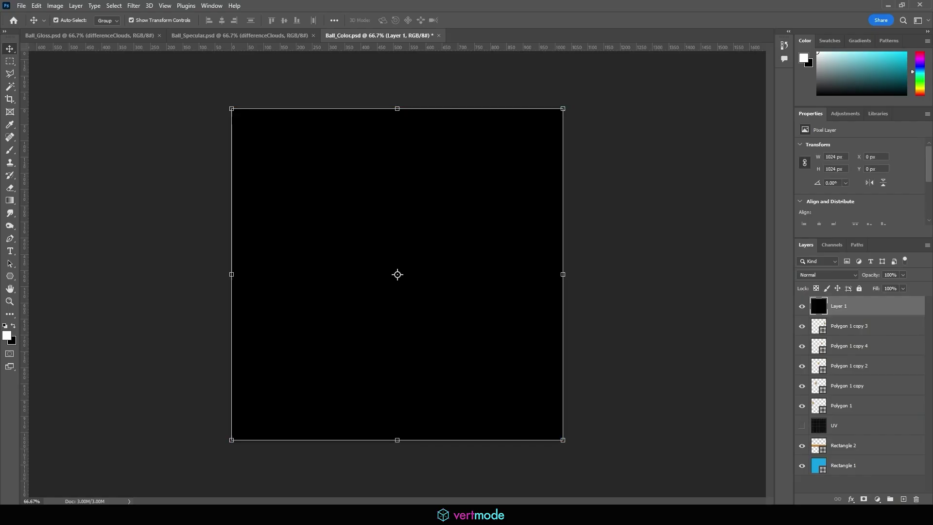
# - Render Difference Clouds on the black layer and set its blend mode to Overlay
pyautogui.click(134, 6)
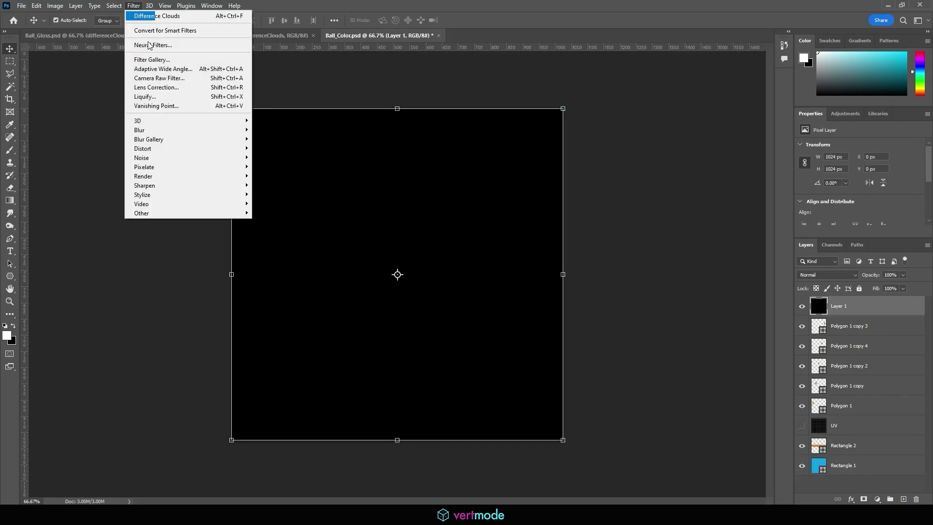
pyautogui.moveTo(176, 178)
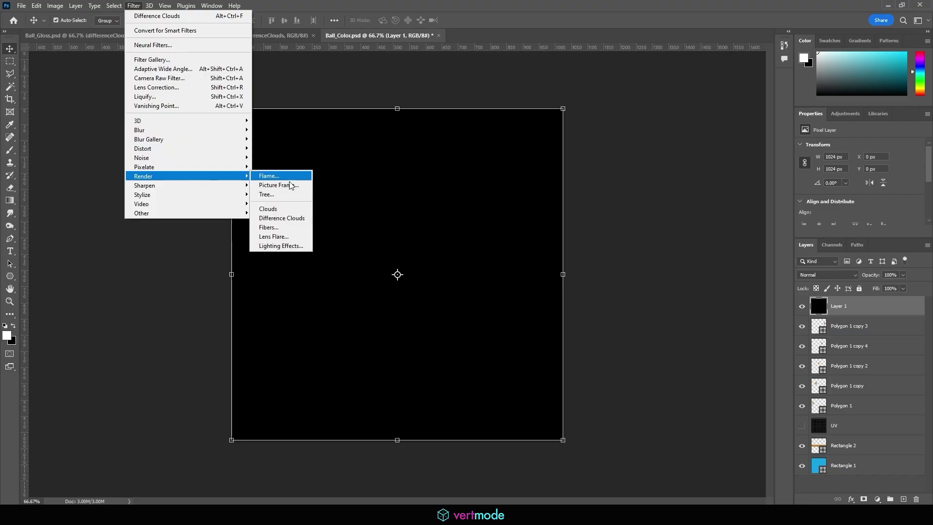
pyautogui.click(300, 217)
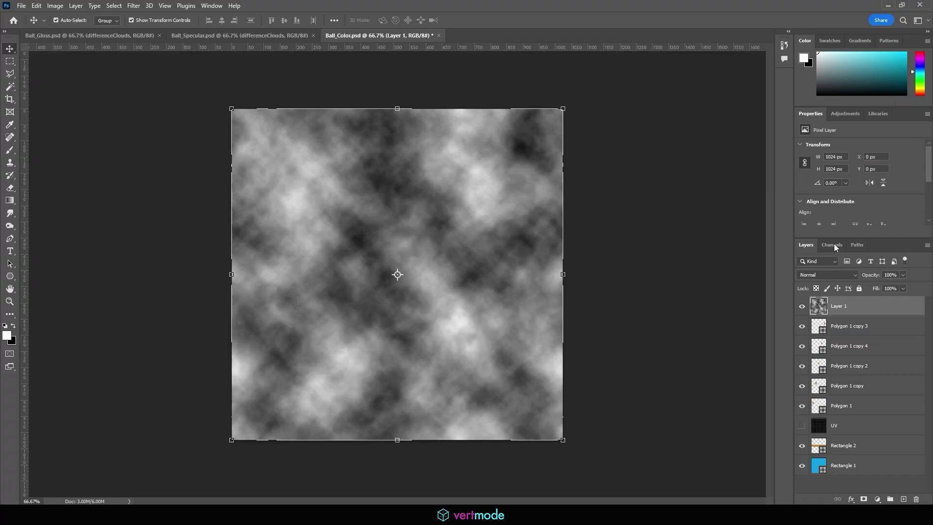
pyautogui.click(820, 274)
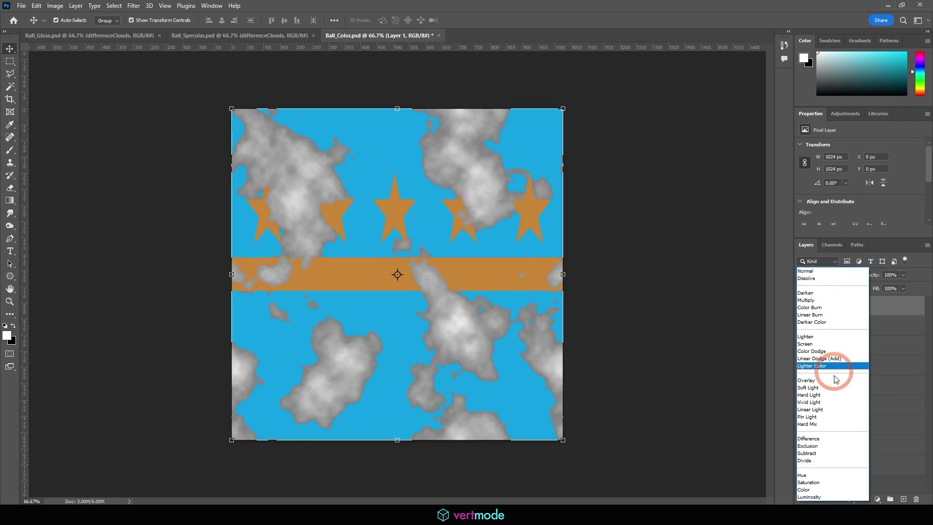
pyautogui.click(827, 381)
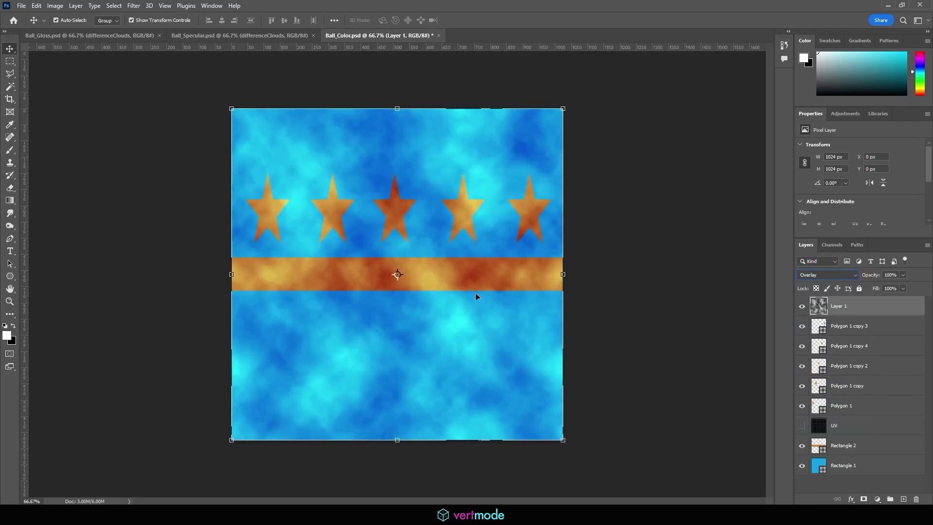
# - Save Ball_Color.psd, return to Maya and refresh Ball_Material's sample swatch to inspect the clouded color on the ball
pyautogui.click(21, 5)
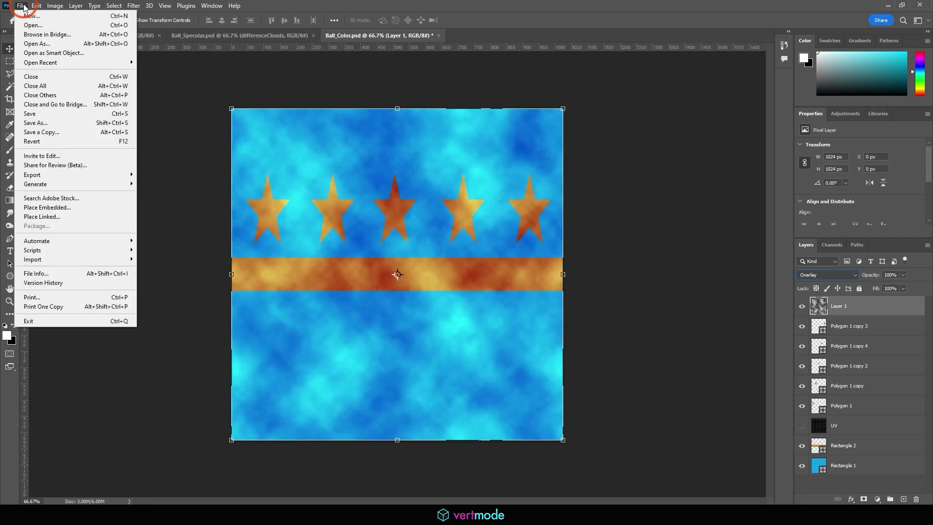
pyautogui.click(42, 115)
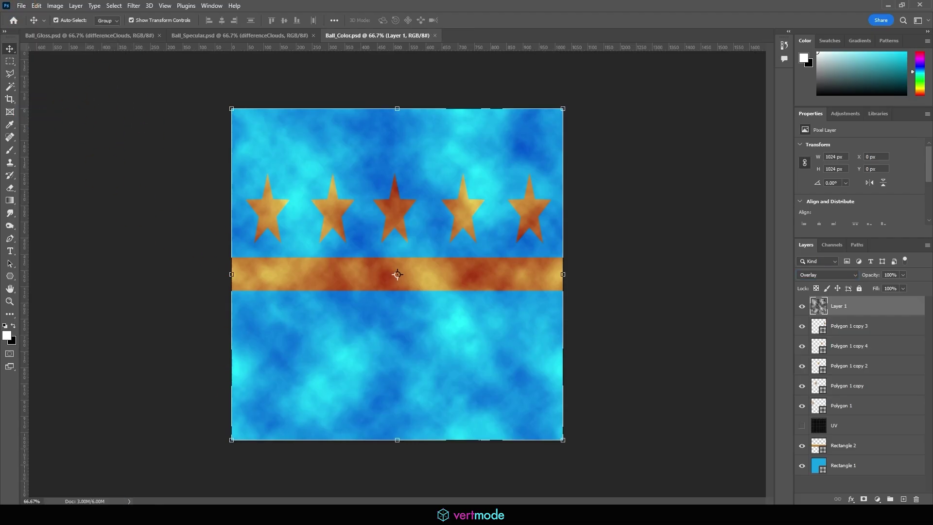
pyautogui.click(271, 490)
pyautogui.click(534, 258)
pyautogui.click(795, 164)
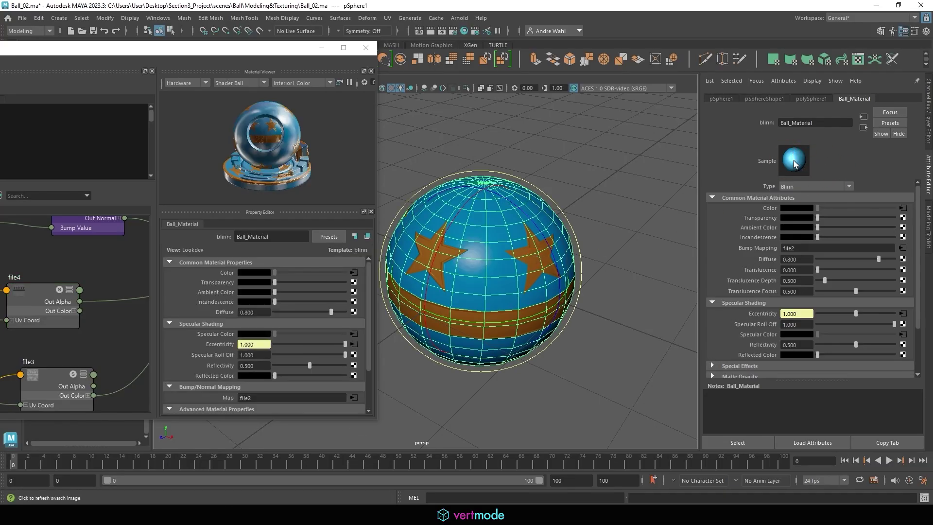
pyautogui.click(635, 161)
pyautogui.keyDown('alt'); pyautogui.moveTo(635, 161); pyautogui.dragTo(488, 228); pyautogui.keyUp('alt')
pyautogui.keyDown('alt'); pyautogui.moveTo(489, 229); pyautogui.dragTo(662, 225, button='right'); pyautogui.keyUp('alt')
pyautogui.keyDown('alt'); pyautogui.moveTo(662, 225); pyautogui.dragTo(566, 153); pyautogui.keyUp('alt')
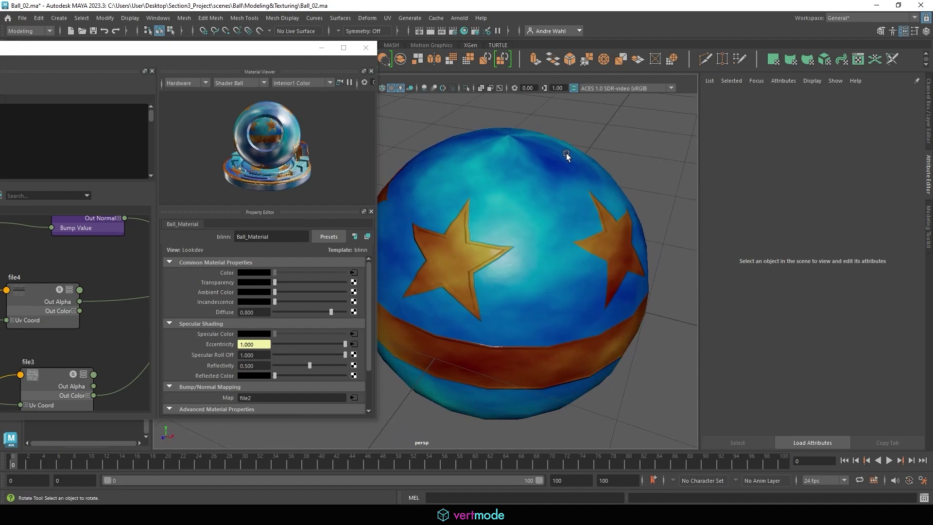
# - Switch to Photoshop, reduce the Overlay clouds layer, Layer 1, to 10% opacity and save Ball_Color.psd
pyautogui.hotkey('alt', 'Tab')
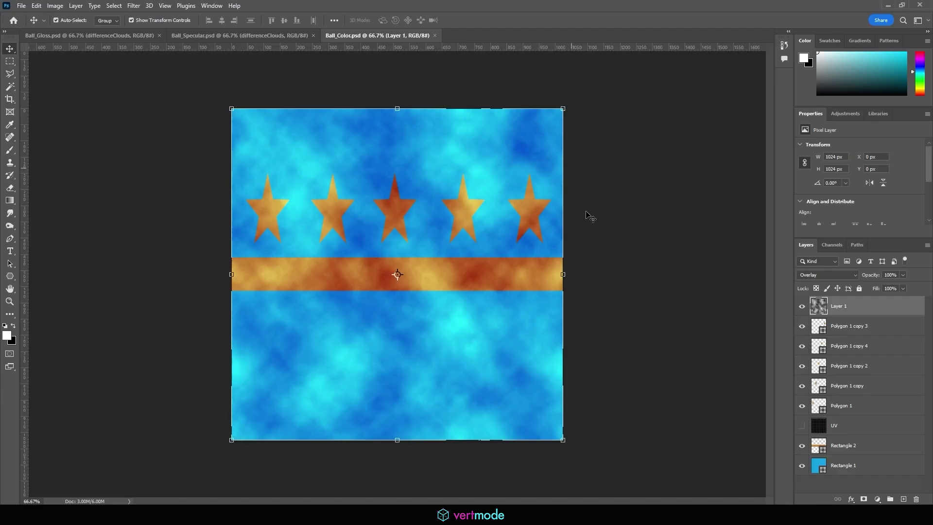
pyautogui.click(891, 274)
pyautogui.write('1')
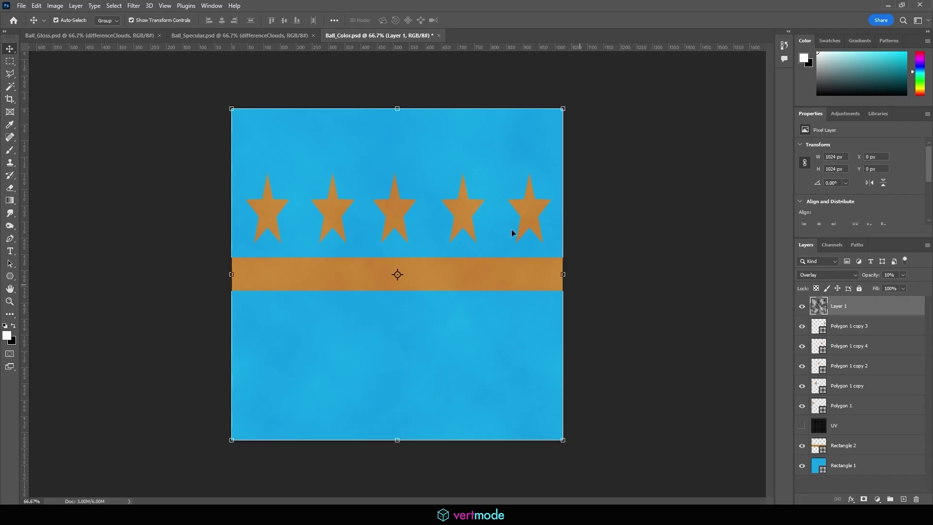
pyautogui.click(22, 5)
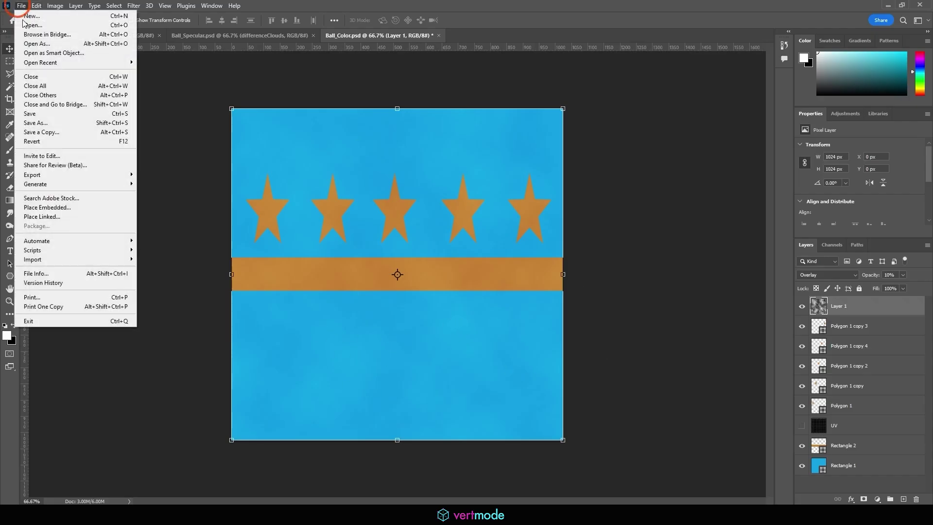
pyautogui.click(37, 114)
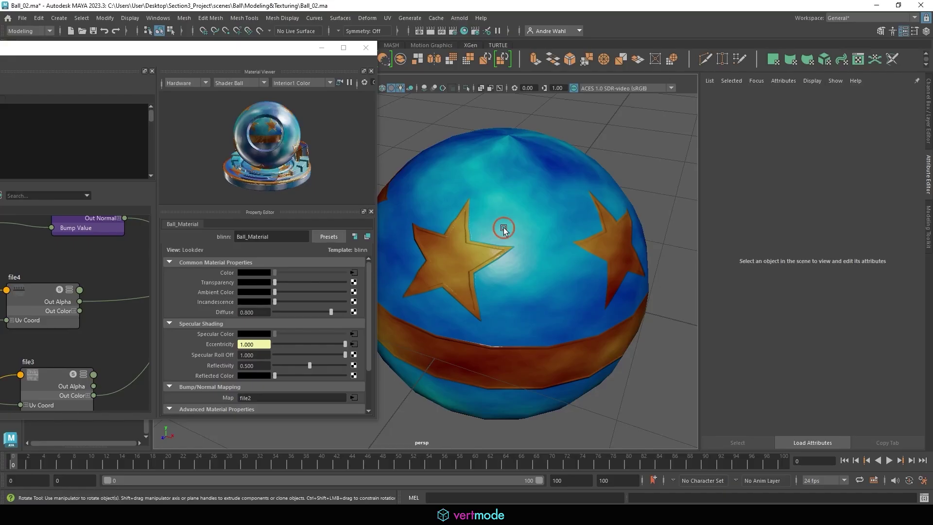
# - Return to Maya, refresh Ball_Material's sample swatch and examine the reduced cloud effect on the ball up close
pyautogui.click(503, 228)
pyautogui.click(653, 153)
pyautogui.moveTo(532, 175)
pyautogui.keyDown('alt'); pyautogui.mouseDown()
pyautogui.moveTo(512, 181)
pyautogui.moveTo(508, 212)
pyautogui.moveTo(598, 207)
pyautogui.moveTo(631, 240)
pyautogui.moveTo(470, 264)
pyautogui.moveTo(547, 173)
pyautogui.mouseUp(); pyautogui.keyUp('alt')
pyautogui.scroll(5, 612, 247)
pyautogui.scroll(-5, 604, 263)
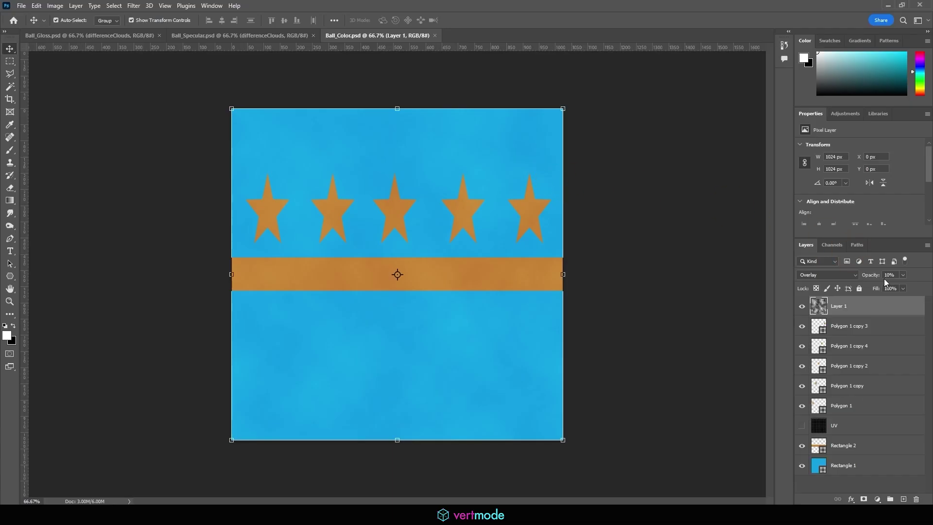
# - Switch to Photoshop, set Layer 1's opacity to 2% and save Ball_Color.psd
pyautogui.moveTo(877, 276); pyautogui.dragTo(748, 249)
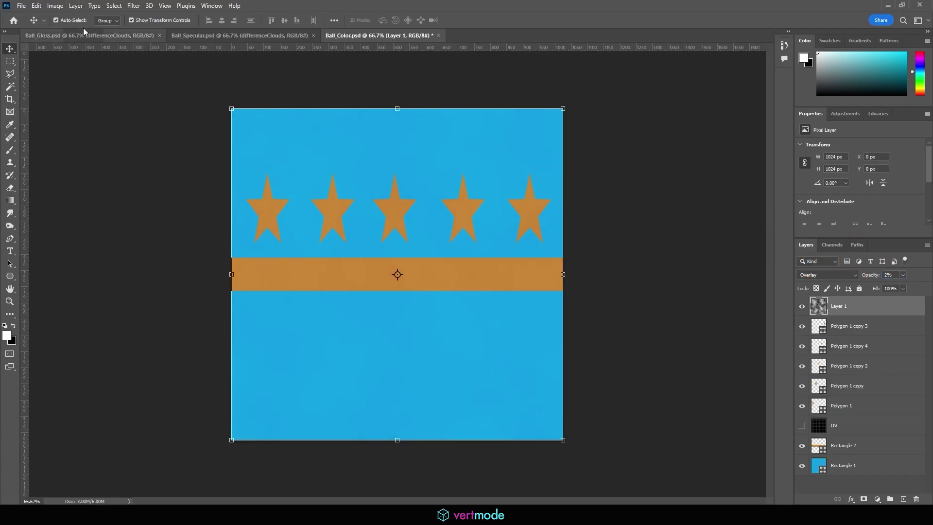
pyautogui.click(22, 6)
pyautogui.click(53, 115)
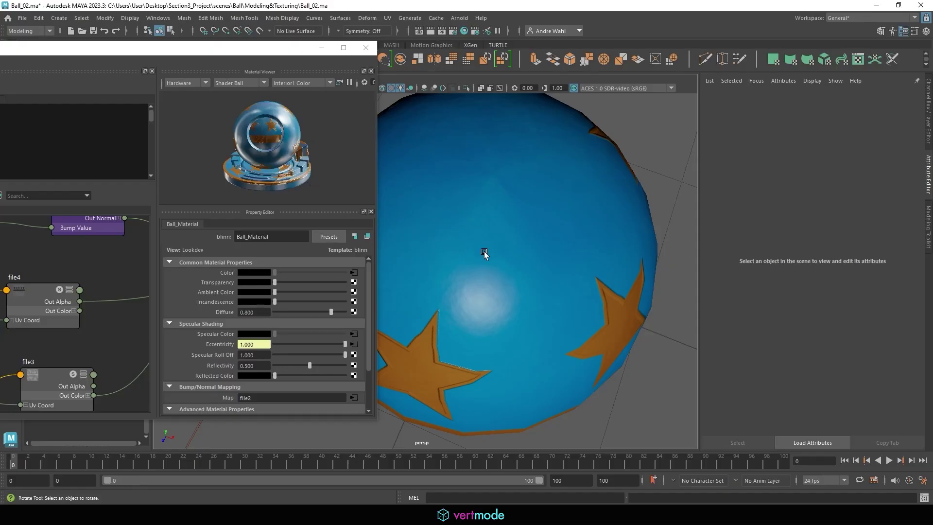
# - Back in Maya, select the ball, refresh Ball_Material's sample swatch, then deselect the ball and inspect its updated color from several angles
pyautogui.click(590, 218)
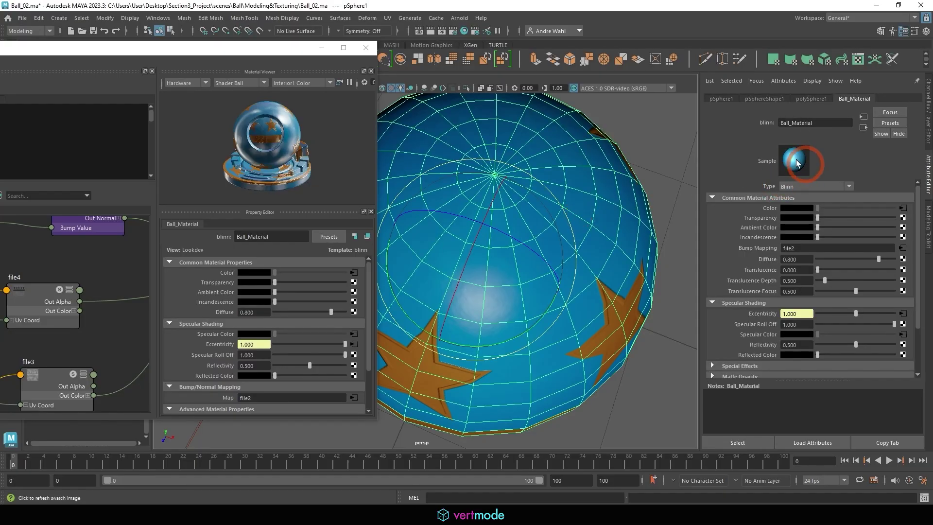
pyautogui.click(660, 182)
pyautogui.keyDown('alt'); pyautogui.moveTo(660, 182); pyautogui.dragTo(485, 173); pyautogui.keyUp('alt')
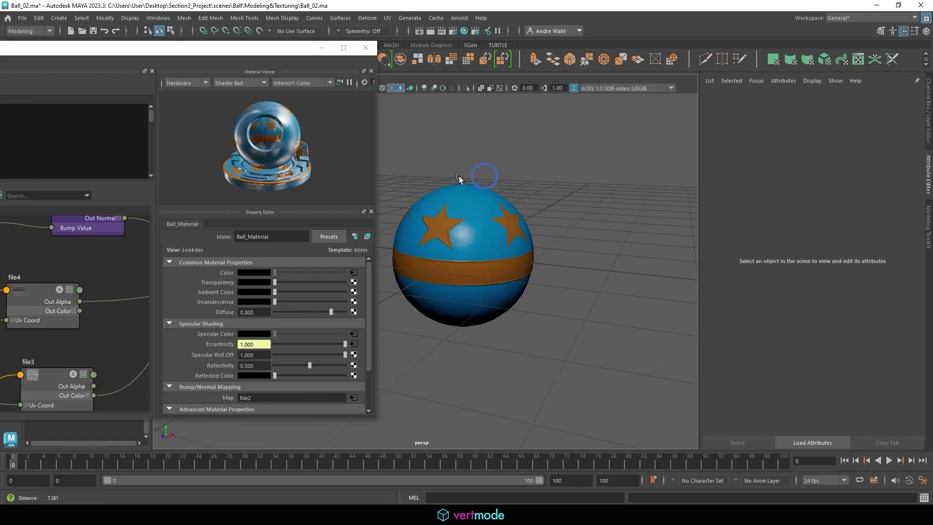
pyautogui.keyDown('alt'); pyautogui.moveTo(485, 173); pyautogui.dragTo(609, 220, button='right'); pyautogui.keyUp('alt')
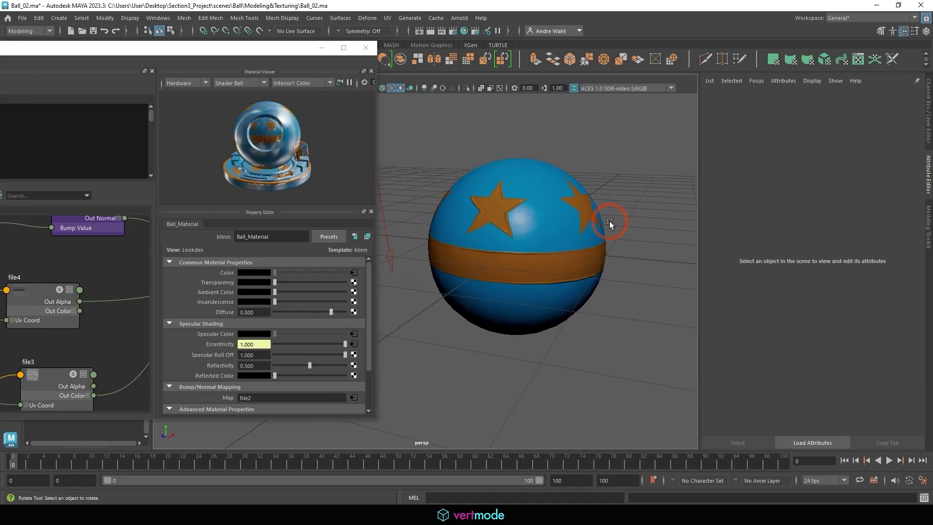